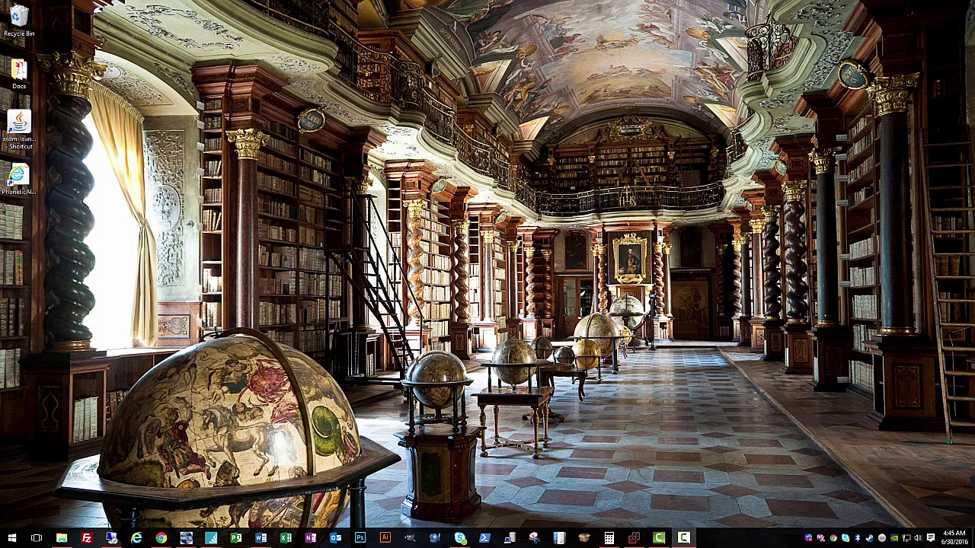
Step: Switch to the Cold North Canola Oil company window and display its General Ledger accounts list
mouse_move(211, 537)
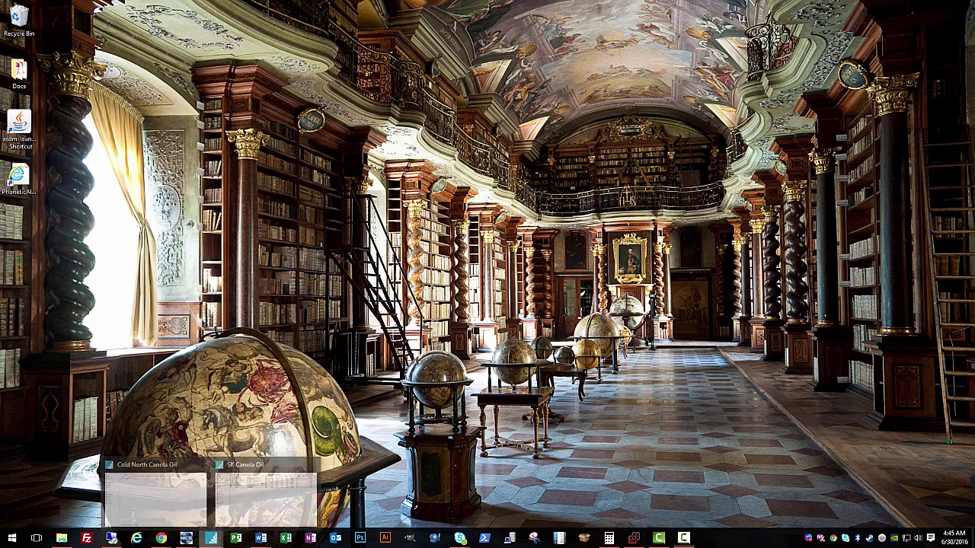
click(156, 495)
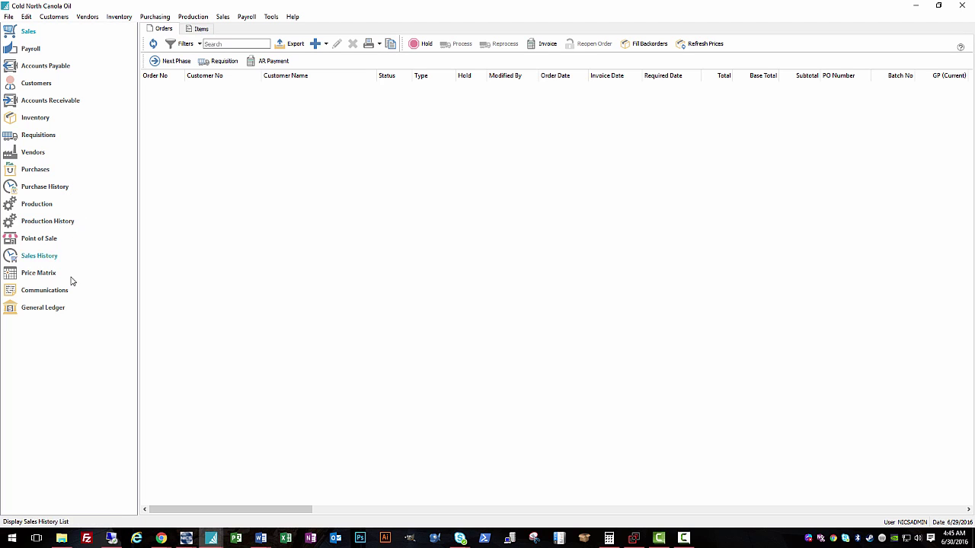
click(58, 308)
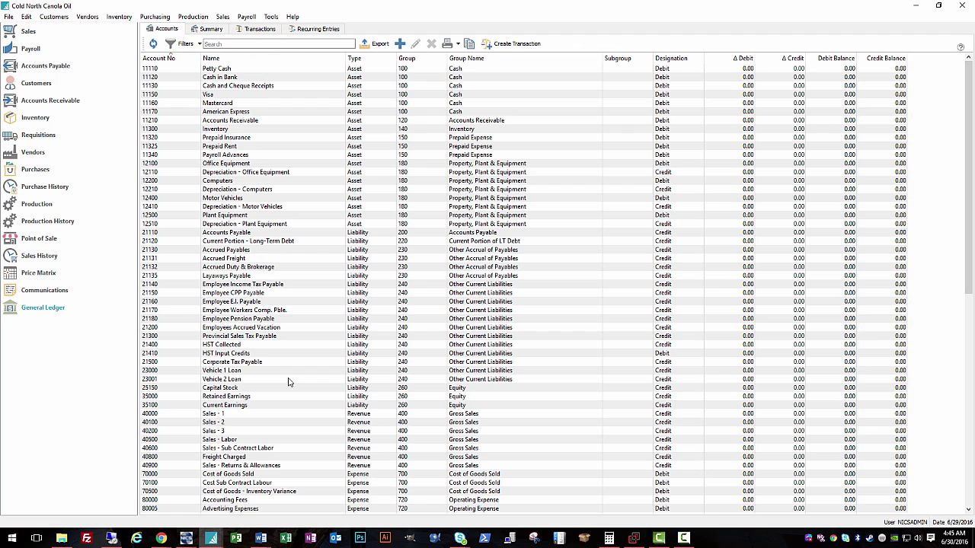
Step: Rename general ledger account 40000 to "Sales - Retail" and save it
click(288, 414)
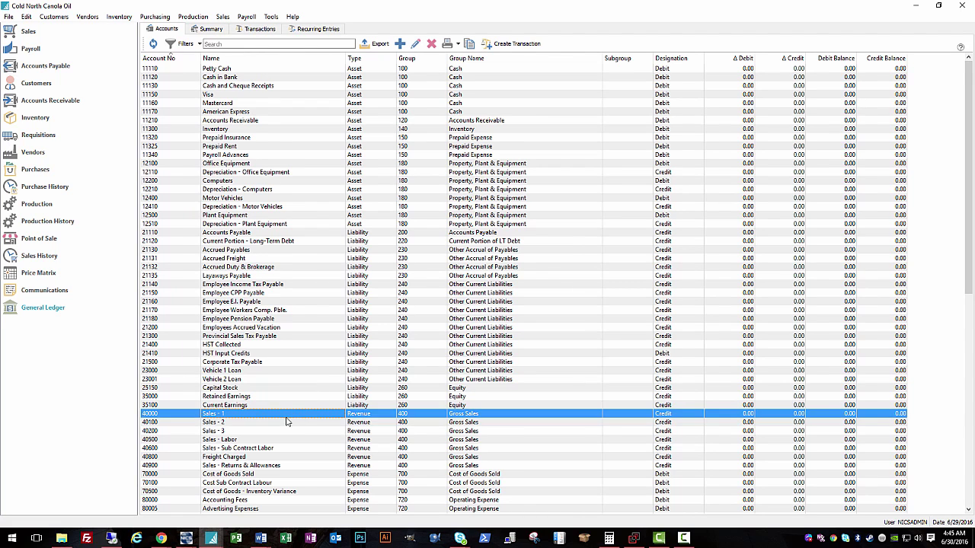
click(286, 422)
click(283, 431)
double_click(281, 415)
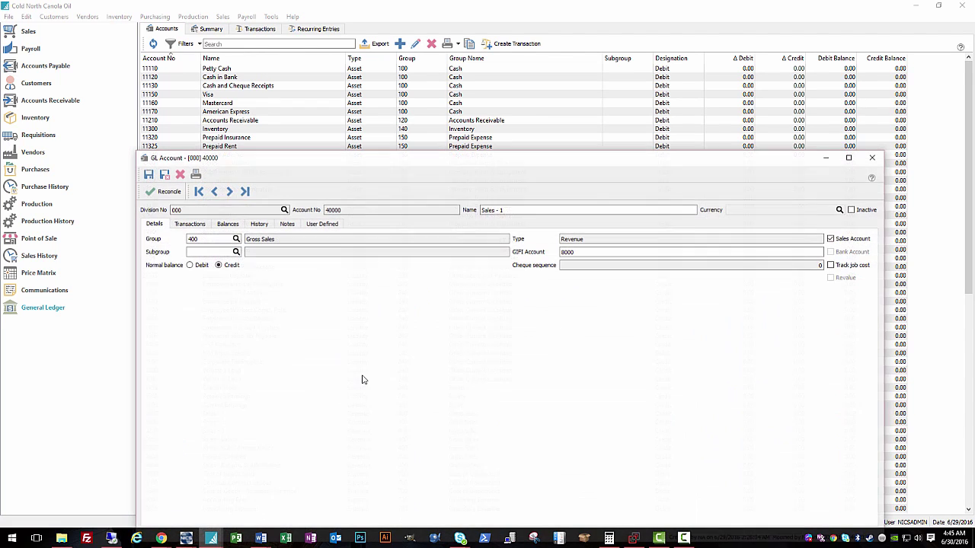
click(506, 210)
click(507, 209)
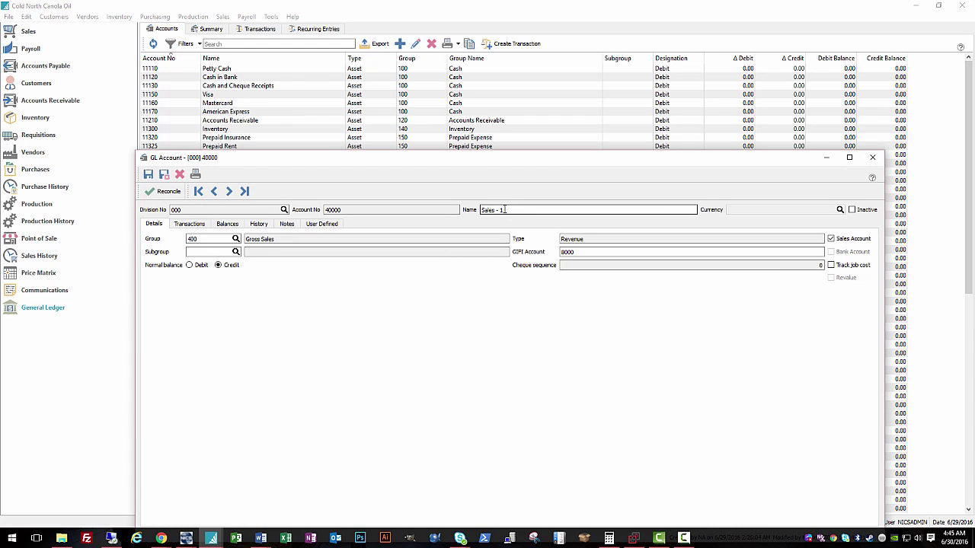
double_click(504, 209)
text(Retail)
key(ctrl+s)
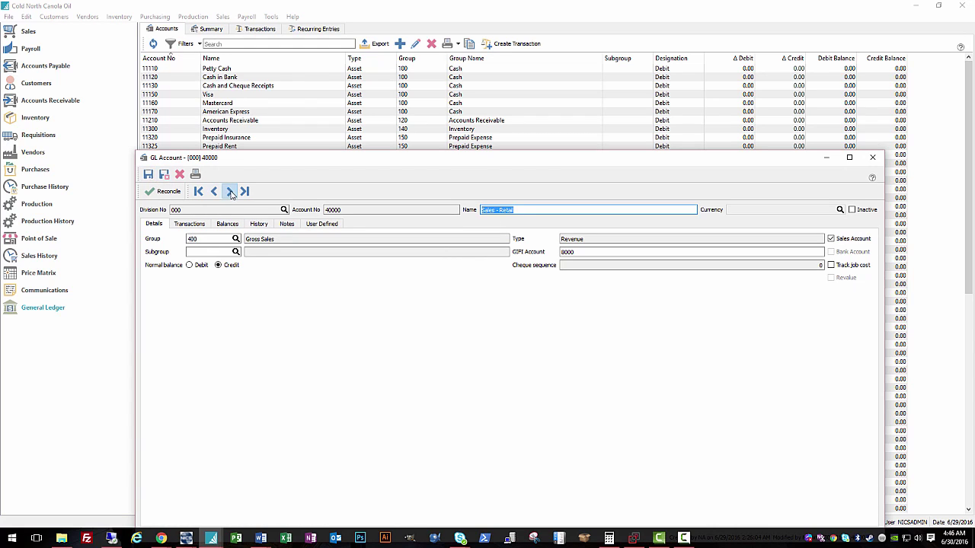
Step: Go to the following account, 40100, rename it "Sales - Reseller" and save it
click(229, 192)
click(500, 210)
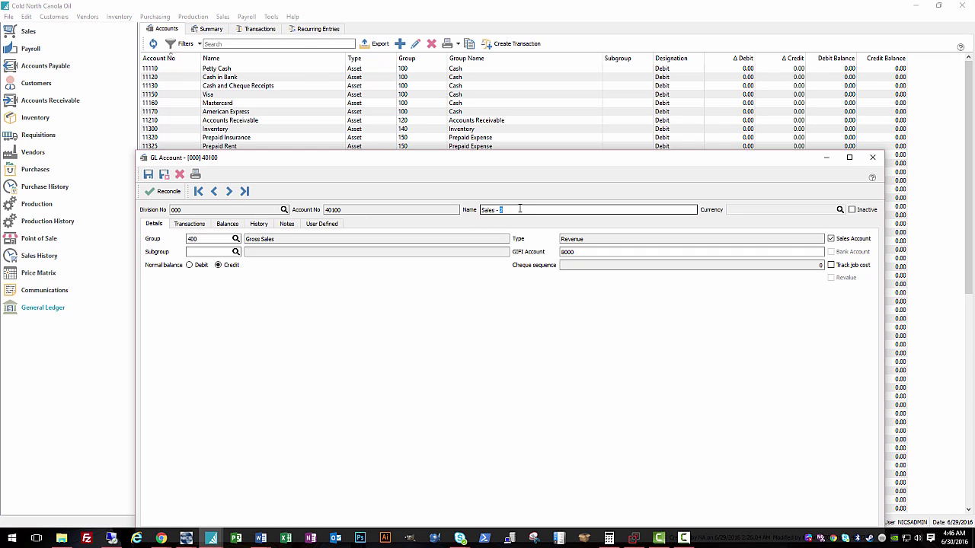
text(Reseller)
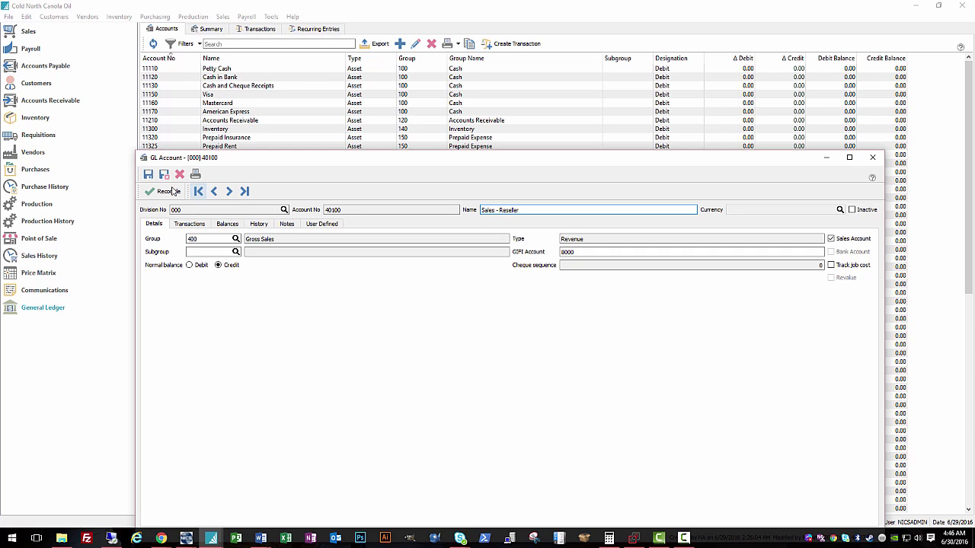
click(149, 175)
Step: Advance to account 40200, rename it "Sales - Bulk", and save and close the account record
click(229, 192)
click(500, 211)
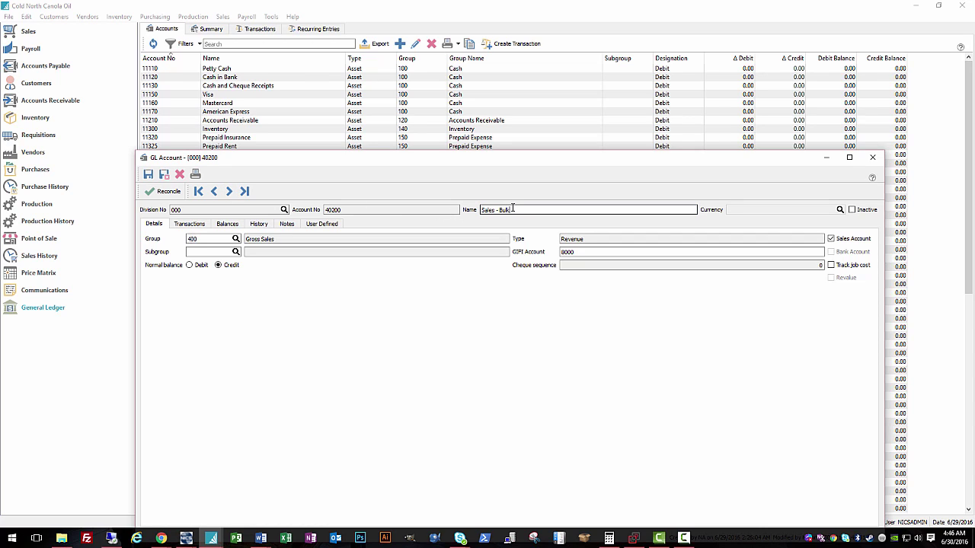
click(164, 177)
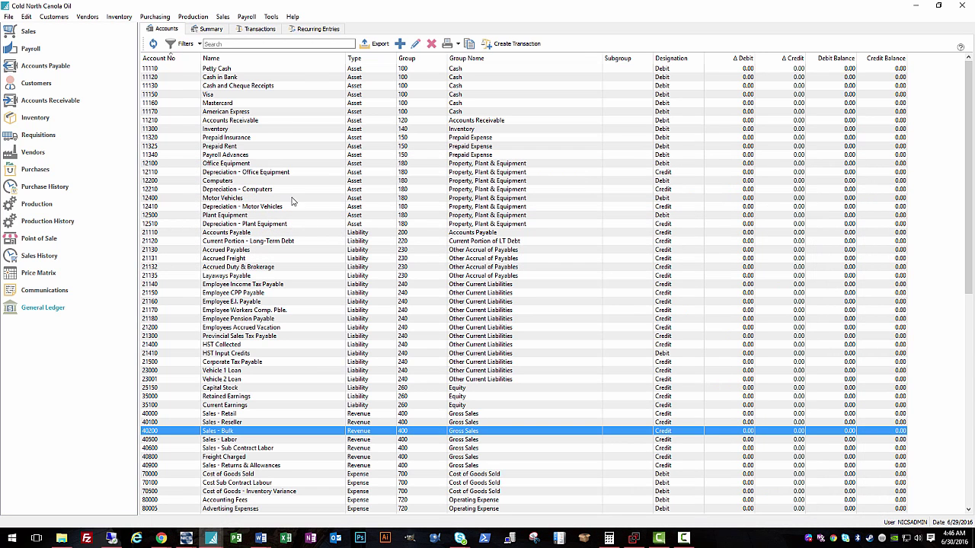
Step: Rename inventory account 11300 to "Inventory - Oil", and save and close its record
click(273, 131)
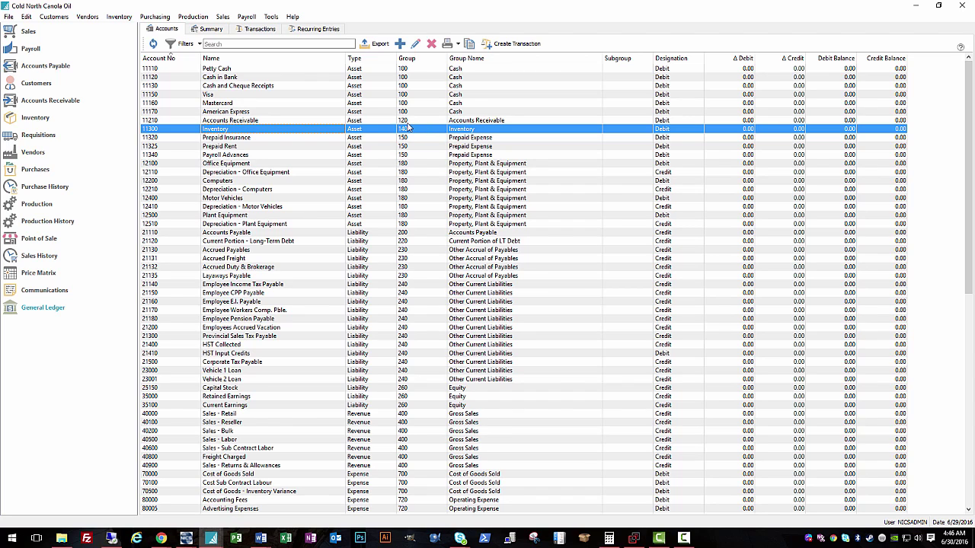
click(341, 122)
click(342, 130)
double_click(342, 130)
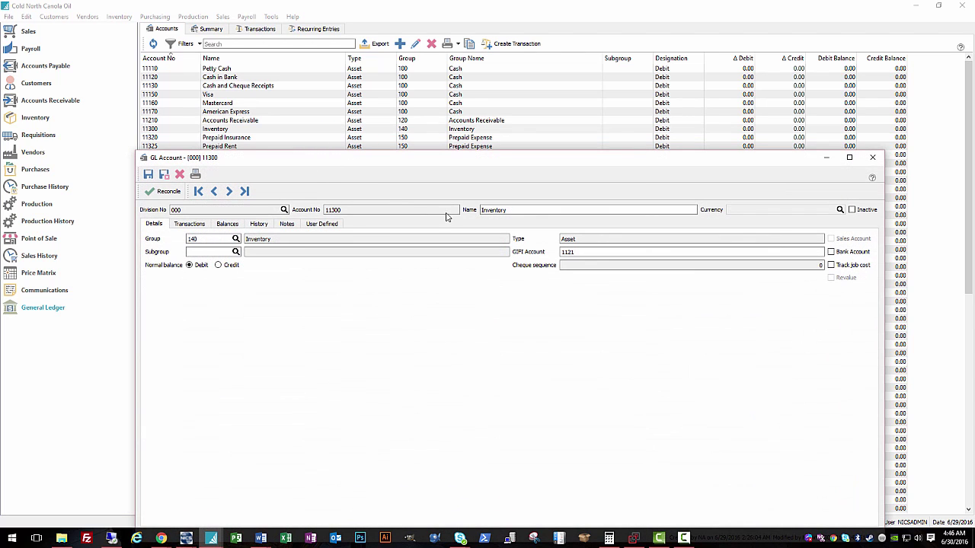
text(Oil)
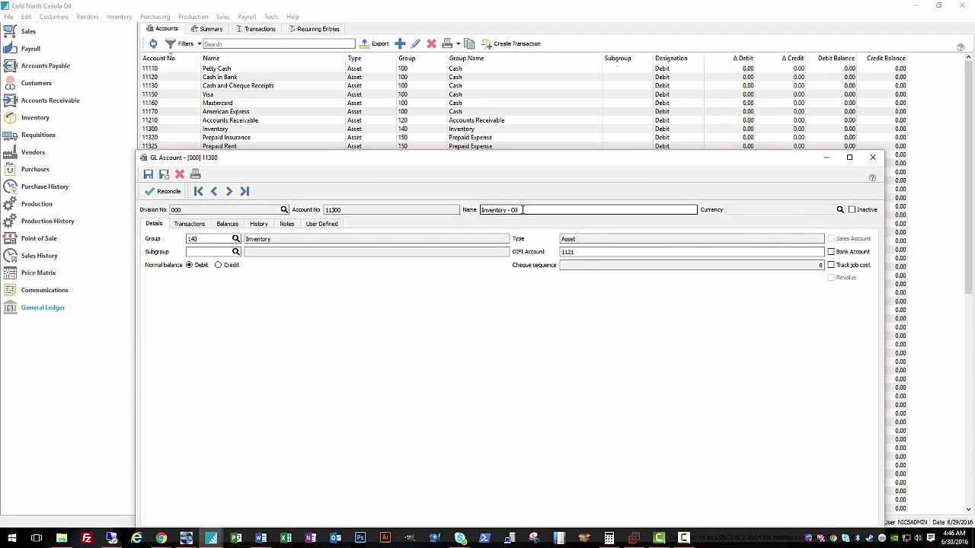
click(164, 174)
Step: Create general ledger account 11305 named "Inventory - Seed" in group 140, and save it
click(400, 43)
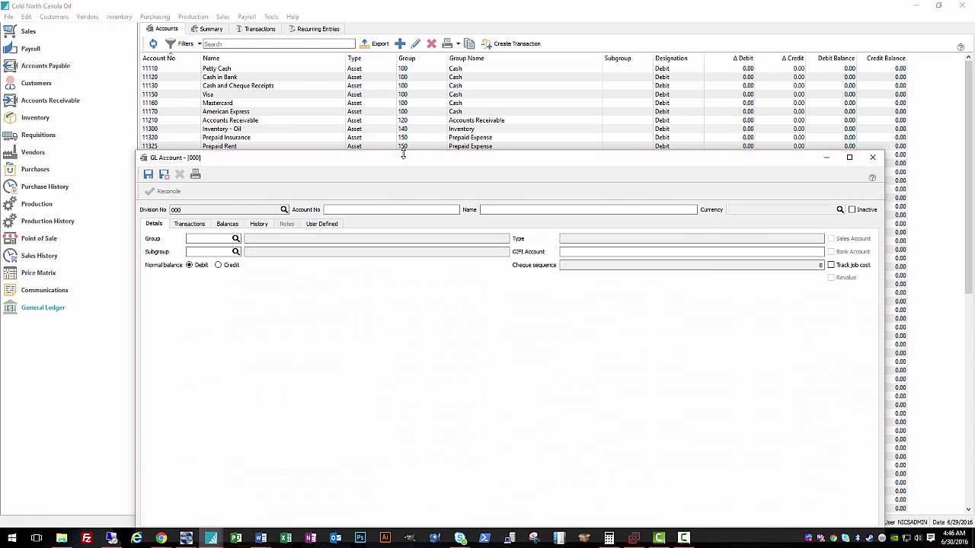
drag(397, 165, 389, 157)
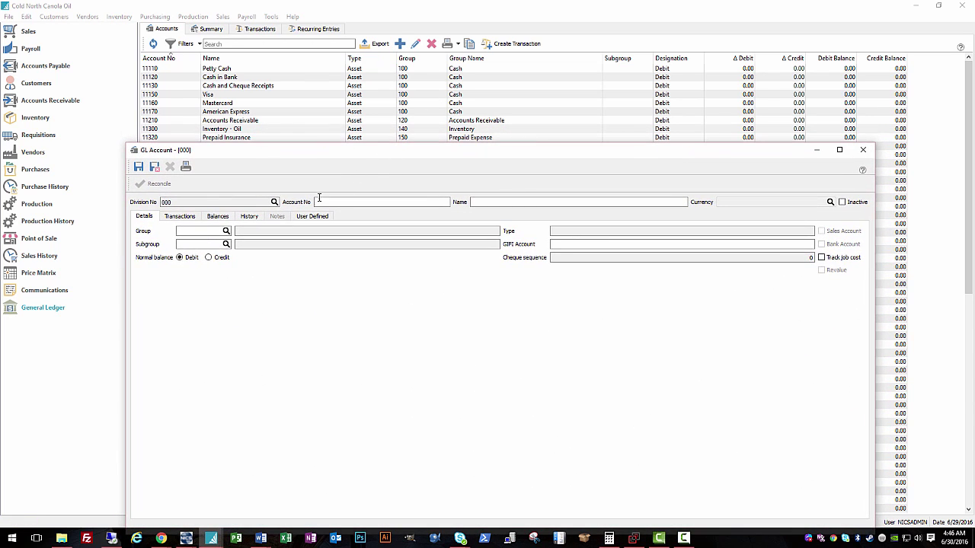
click(346, 202)
text(11305)
key(Tab)
text(Inventory)
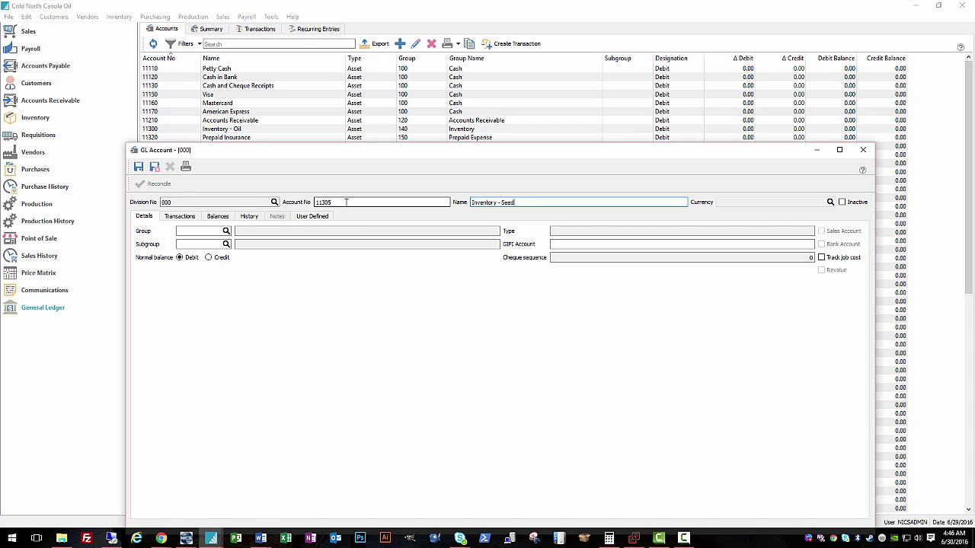
click(209, 231)
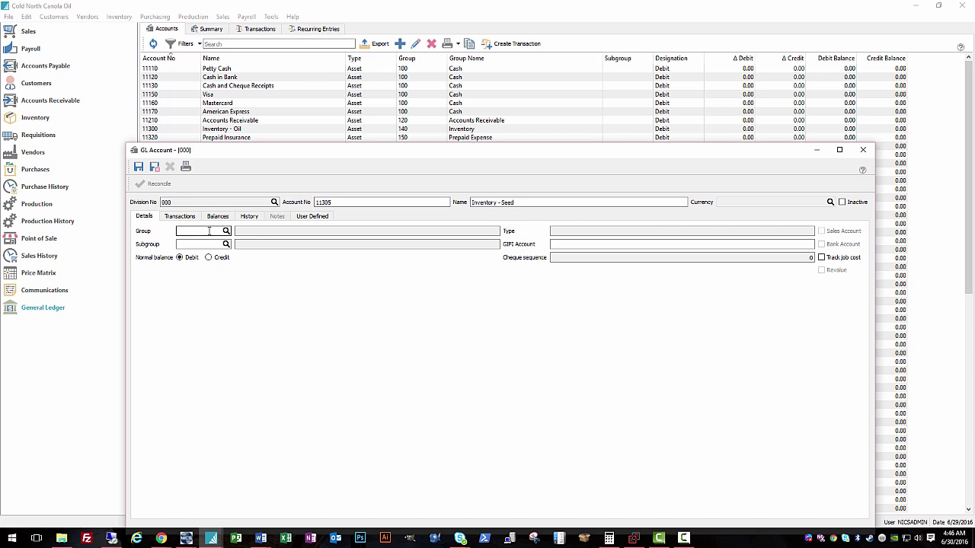
key(Tab)
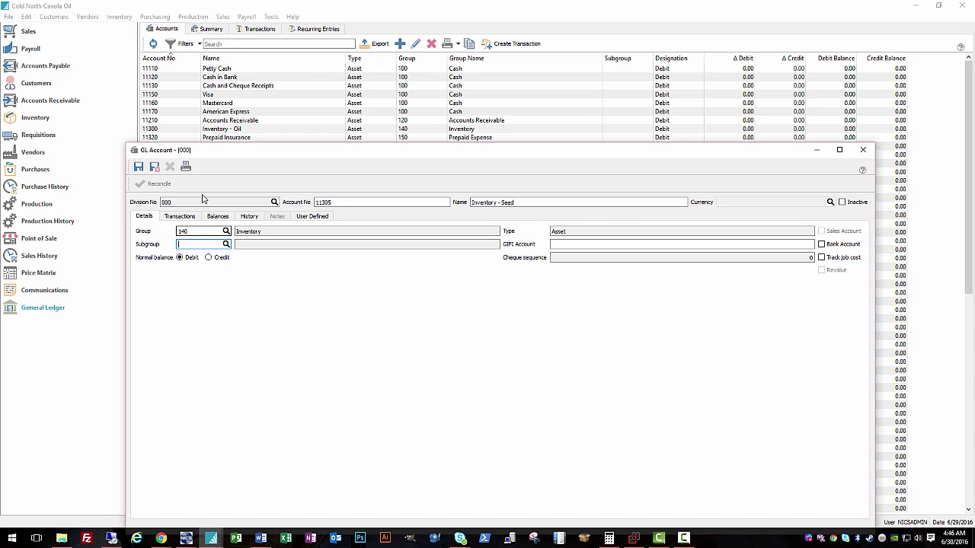
click(155, 169)
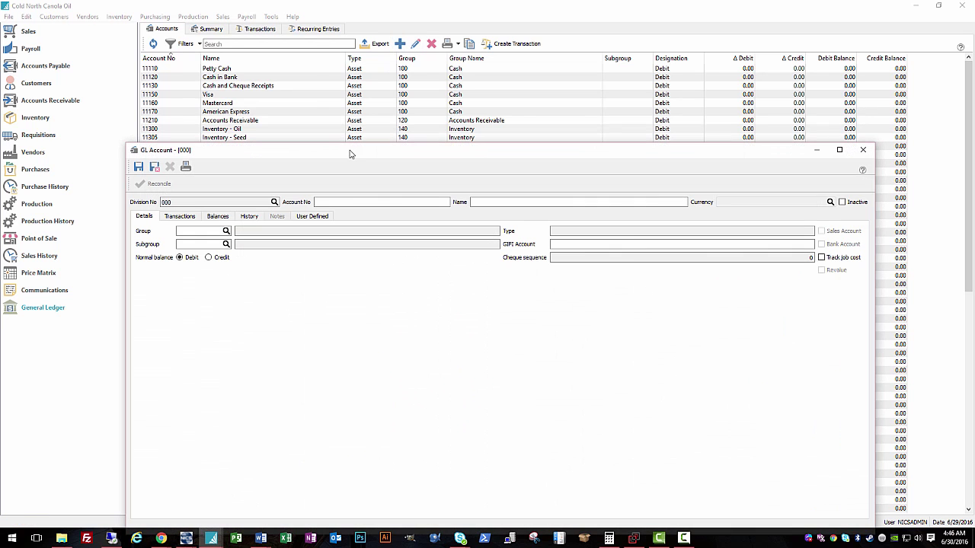
Step: Fill in a new general ledger account 11310 named "Inventory - Bottling" in group 140, and save and close it
click(328, 200)
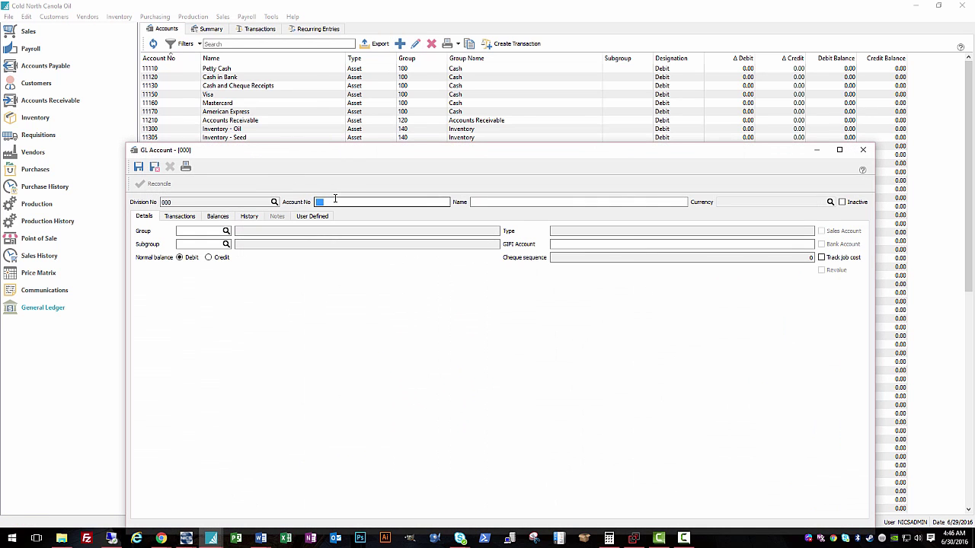
text(11310)
key(Tab)
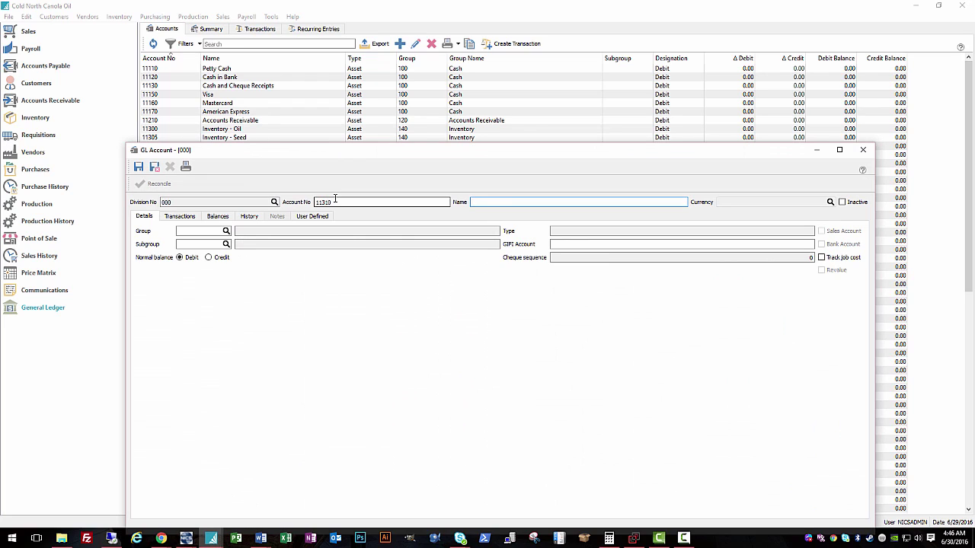
text(Inventory - Bottling)
click(217, 231)
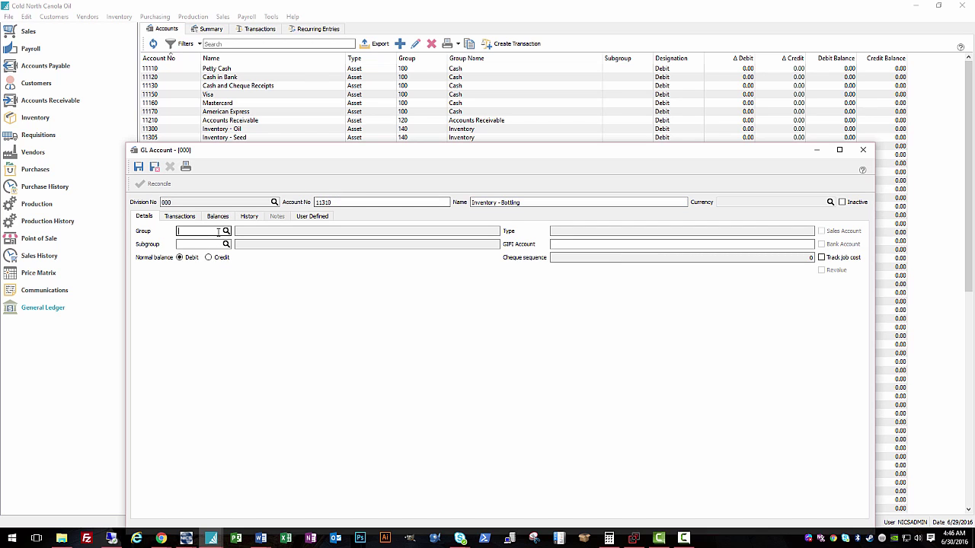
text(140)
key(Tab)
click(154, 166)
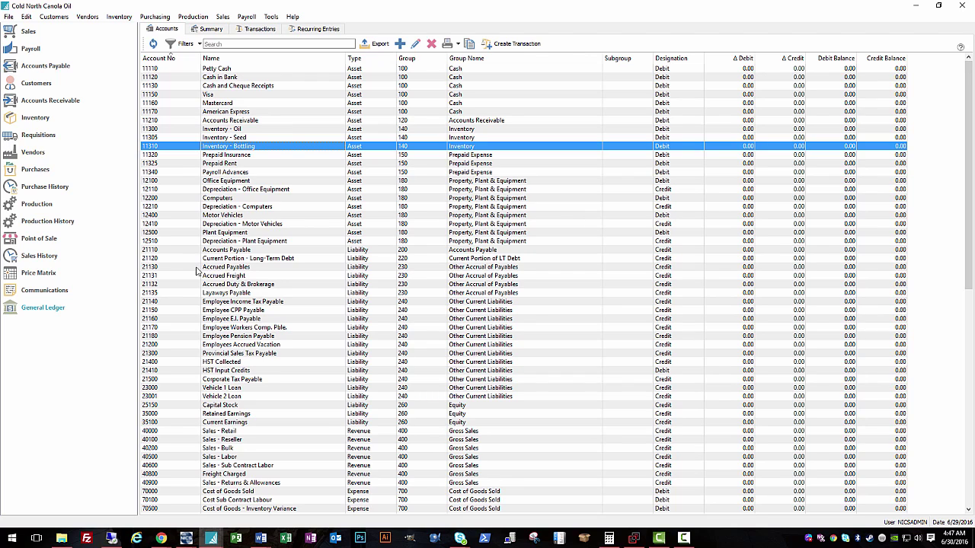
Step: Open the Sales Departments page of the Company Settings
click(26, 16)
click(65, 177)
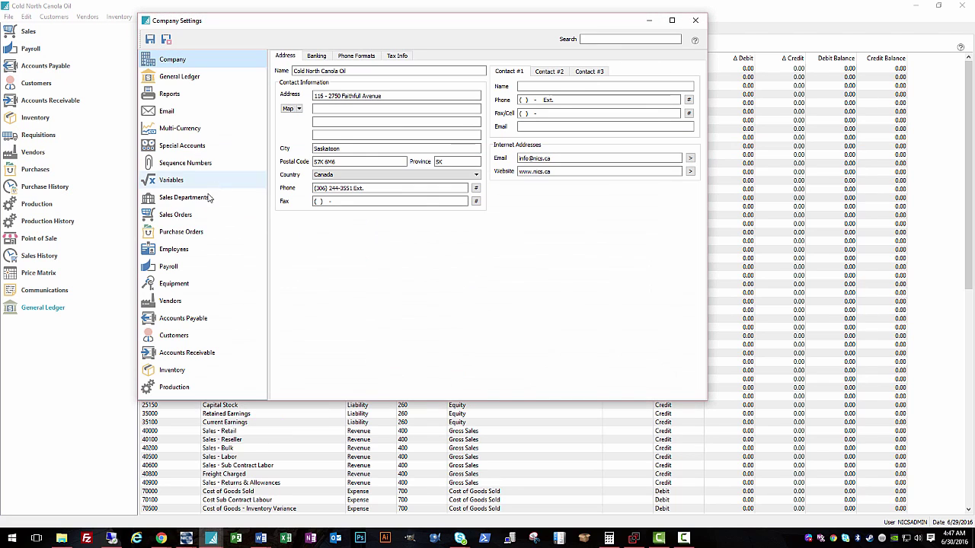
click(210, 197)
Step: Assign sales department 1 the revenue account 40000, cost of goods account 70000 and inventory account 11300
click(354, 70)
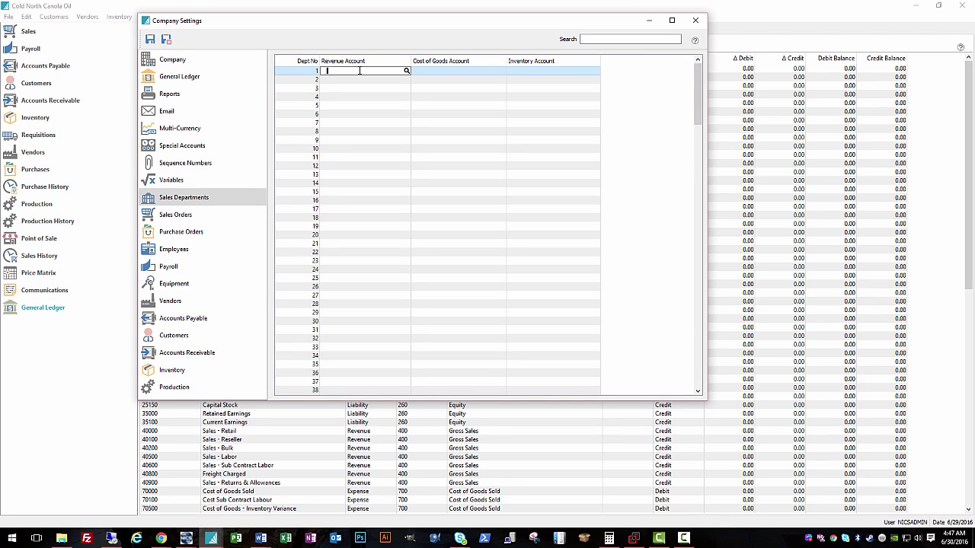
text(40000)
key(Tab)
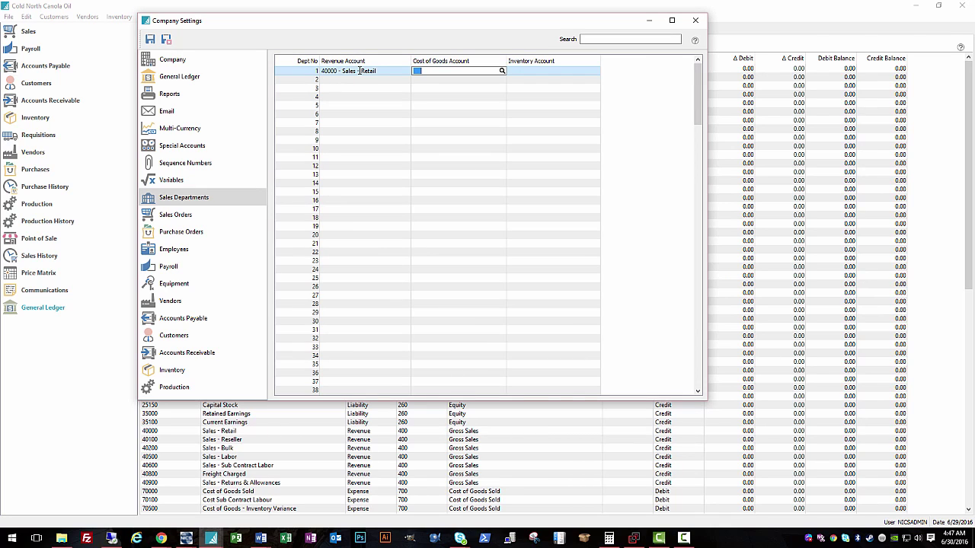
text(70000)
key(Tab)
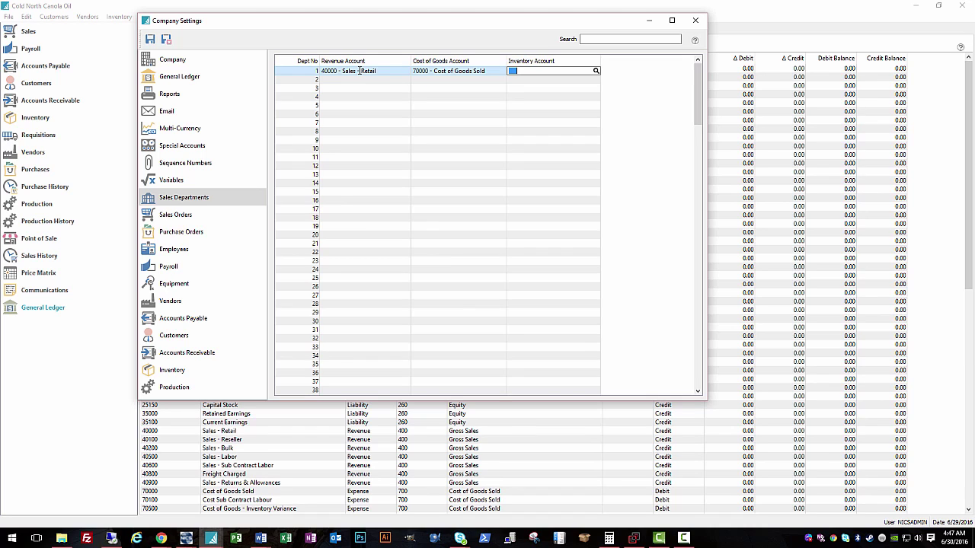
text(11300)
key(Tab)
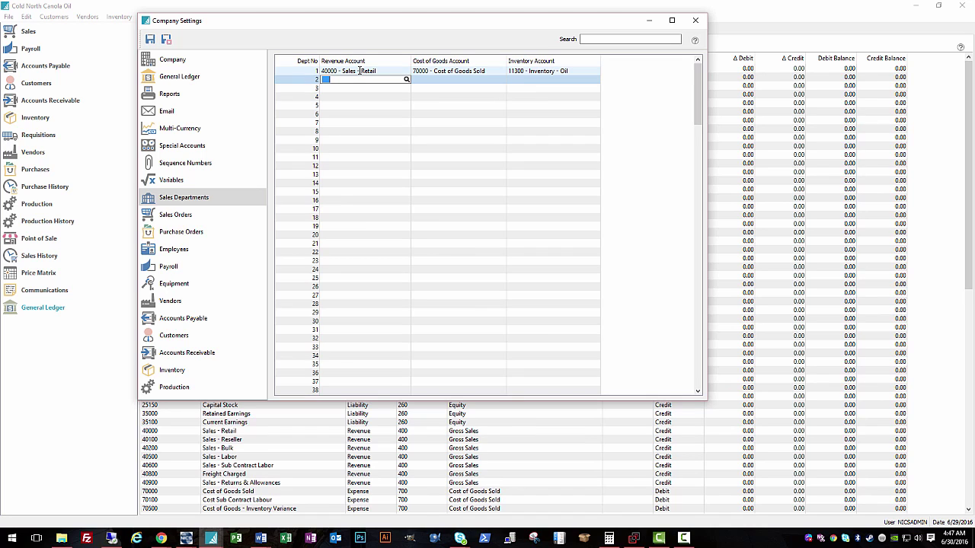
Step: Assign sales department 2 the revenue account 40100, cost of goods account 70000 and inventory account 11300
text(400)
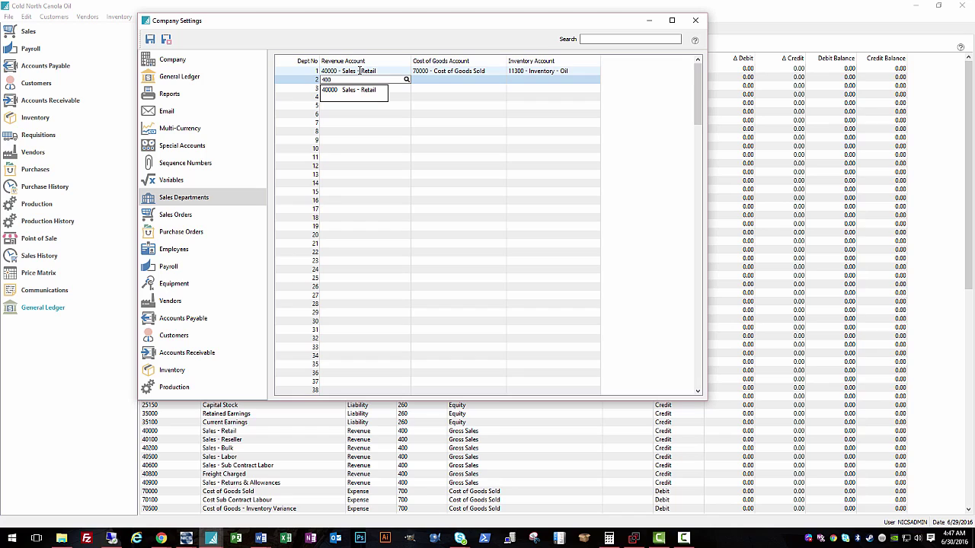
key(BackSpace)
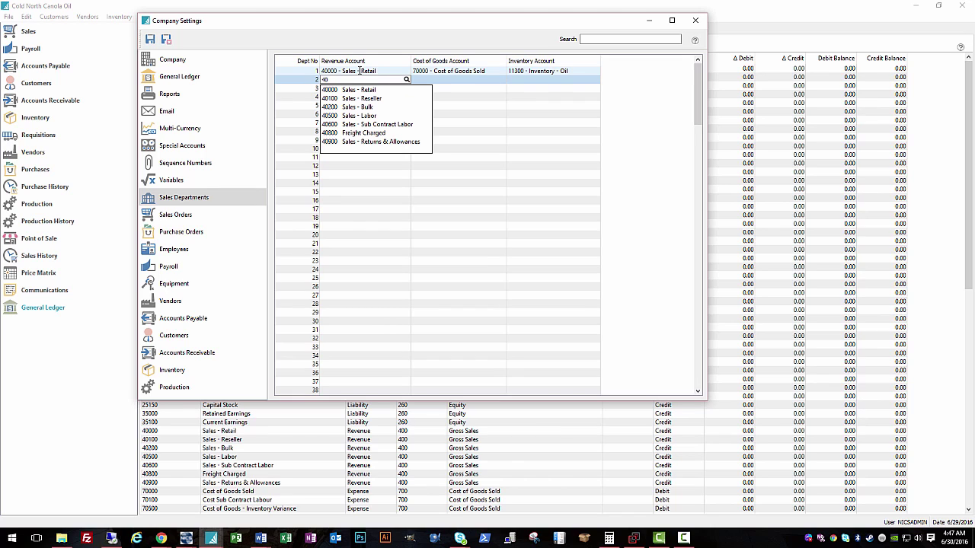
text(100)
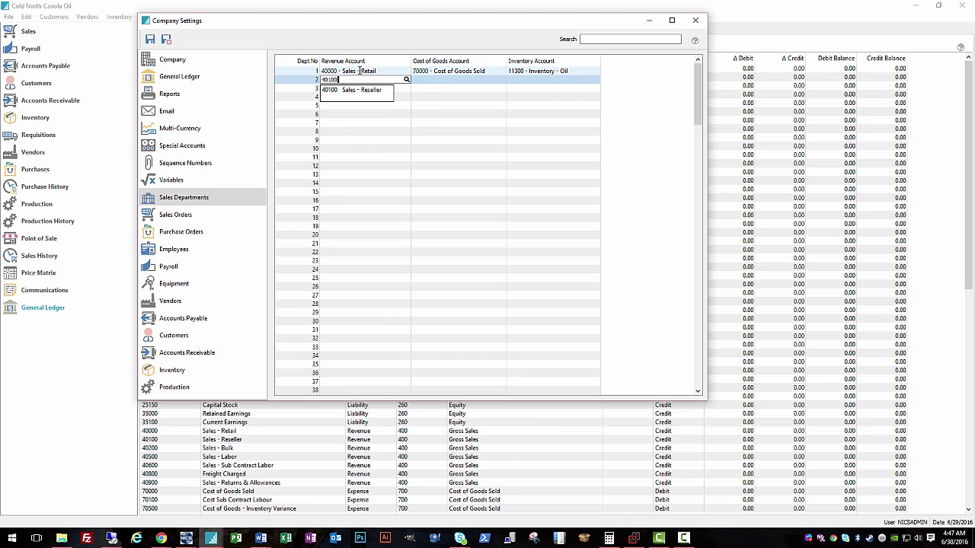
key(Tab)
text(7)
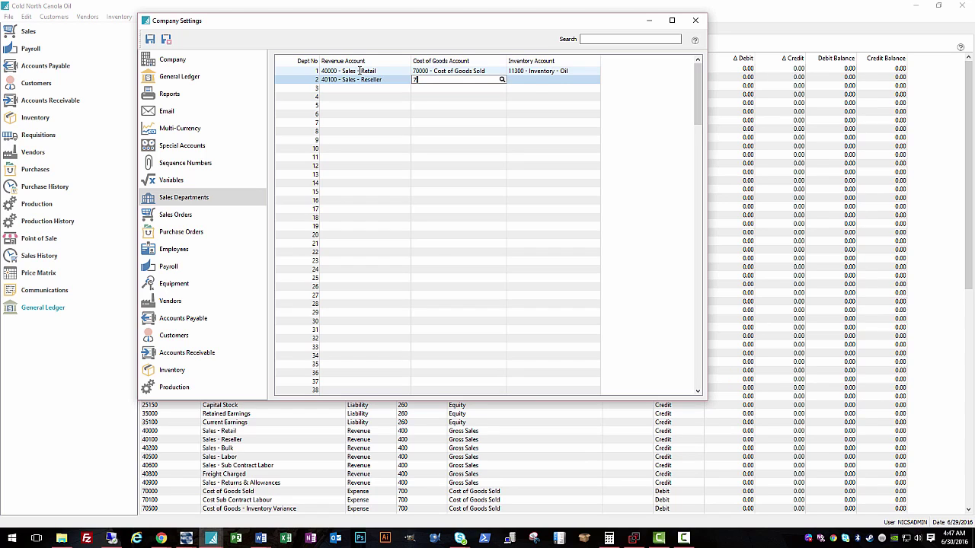
text(0000)
key(Tab)
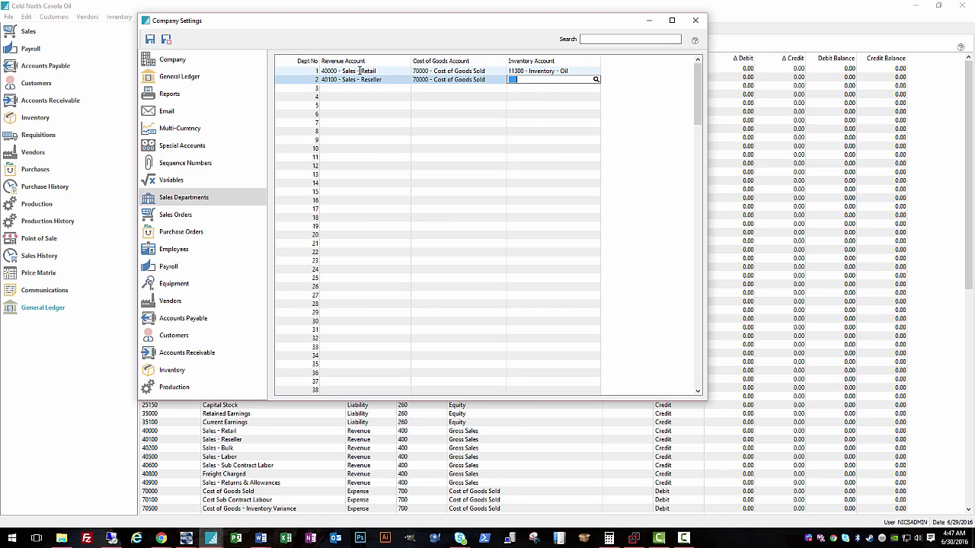
text(11300)
key(Tab)
Step: Assign sales department 3 the revenue account 40200, cost of goods account 70000 and inventory account 11300
text(40)
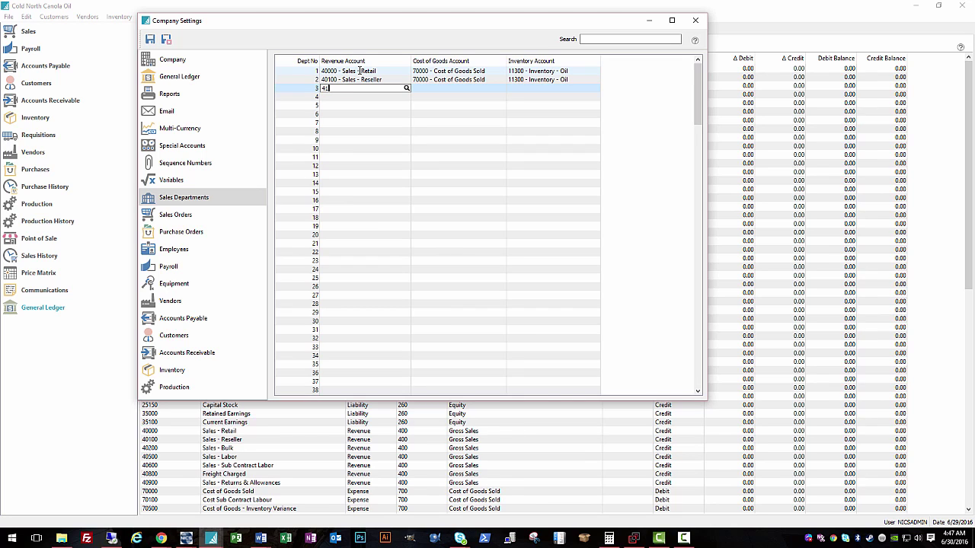
text(200)
key(Tab)
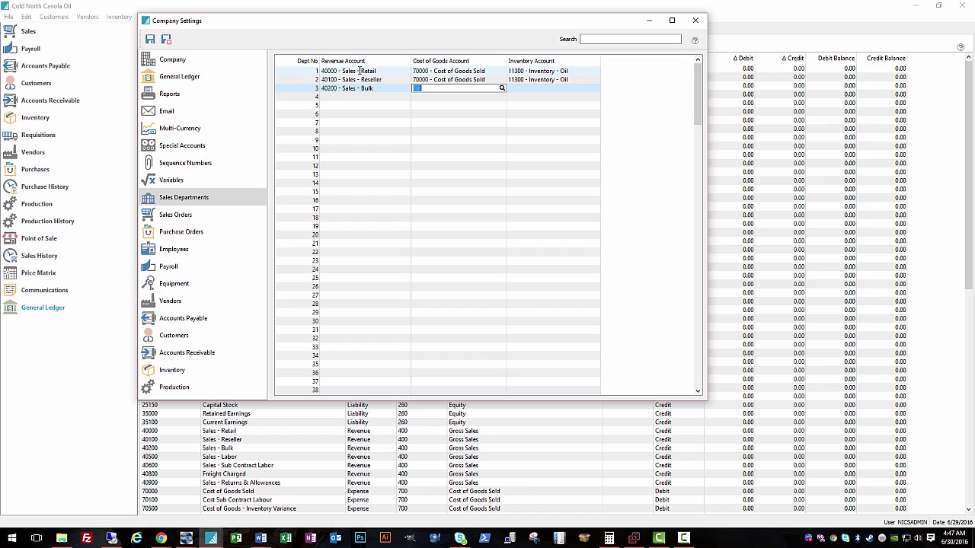
text(70000)
key(Tab)
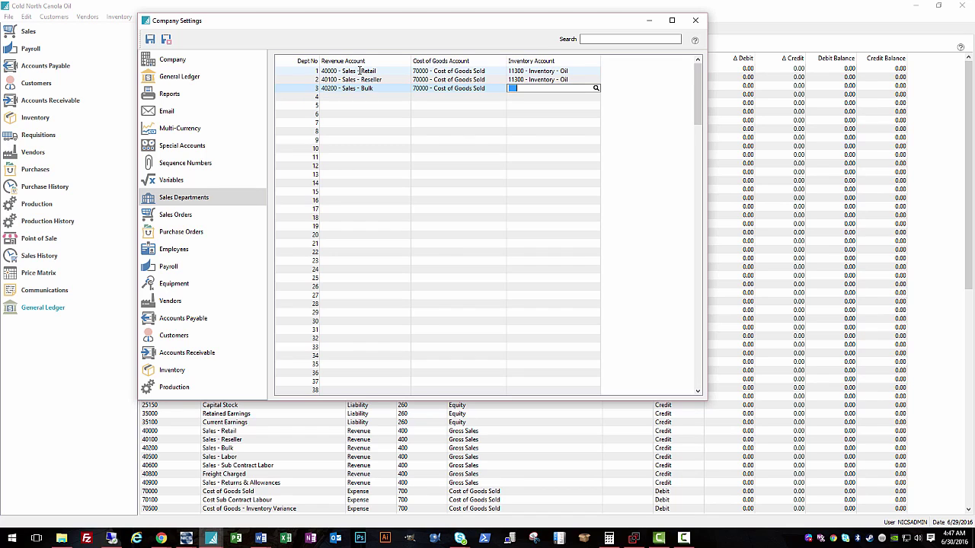
text(11300)
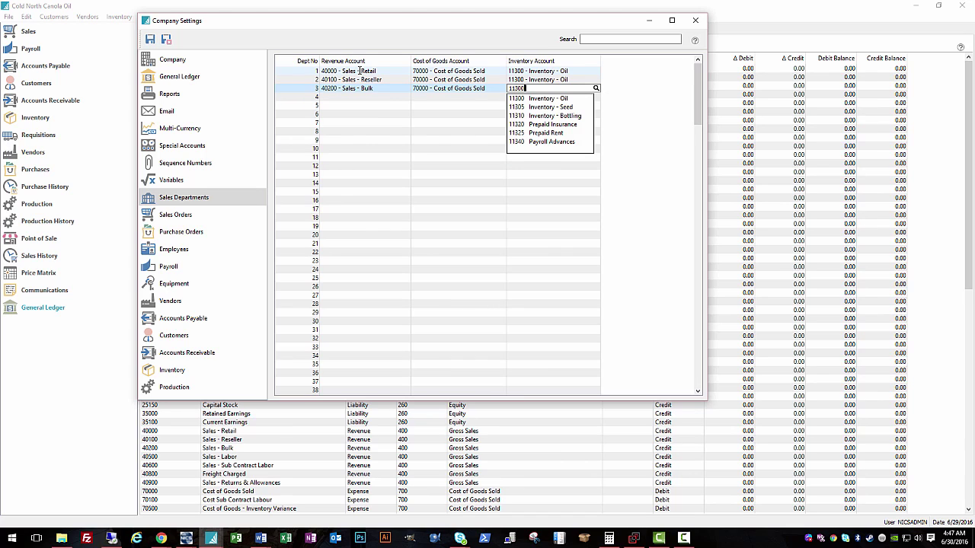
key(Tab)
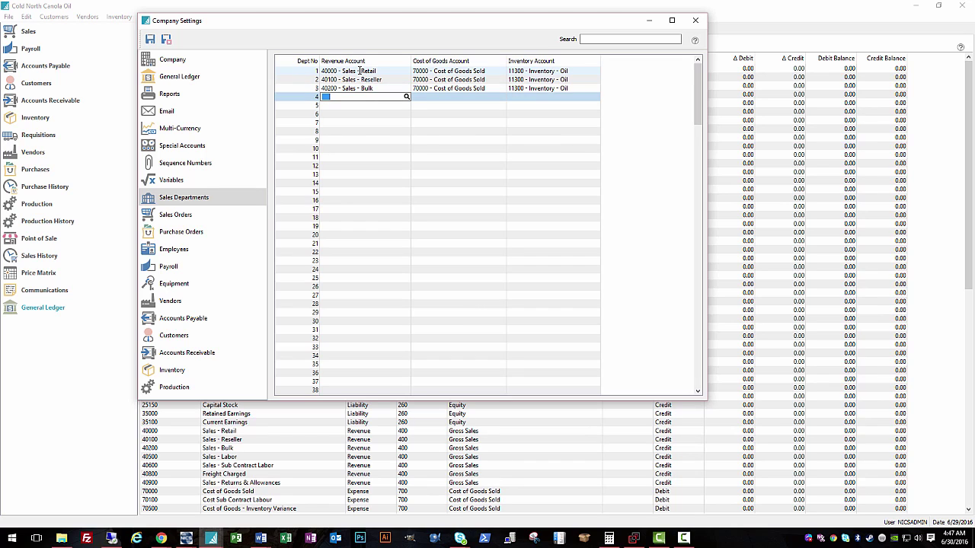
Step: Assign sales department 4 the revenue account 40200, cost of goods account 70000 and inventory account 11305
text(4020)
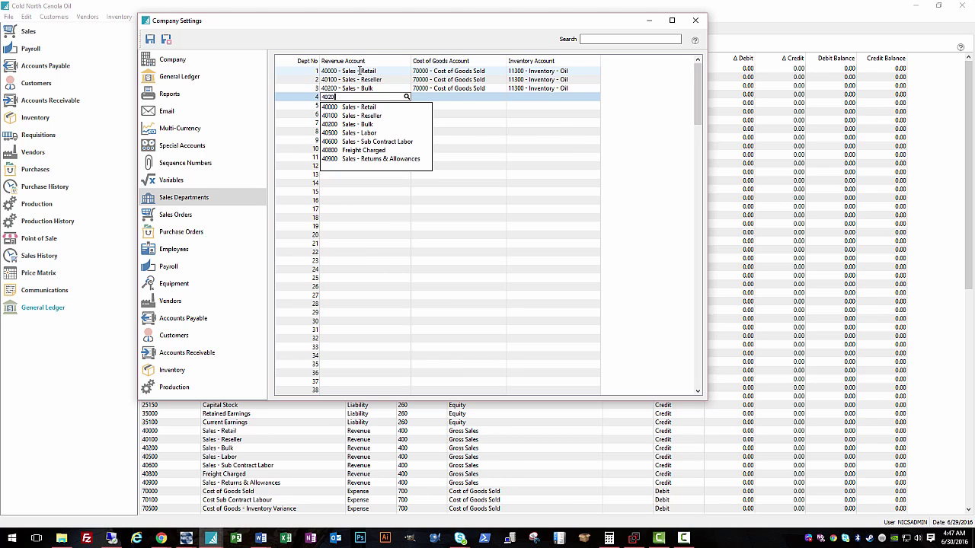
text(0)
key(Tab)
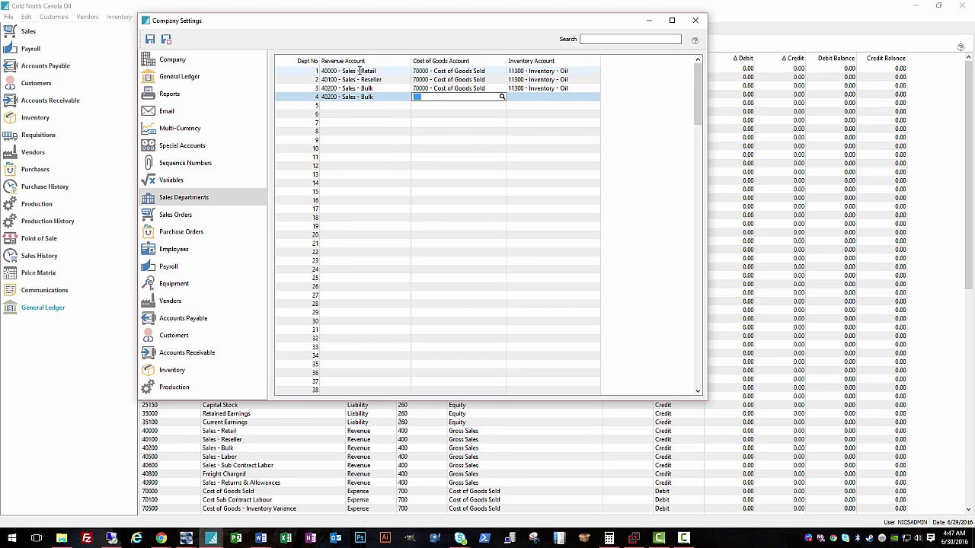
text(70000)
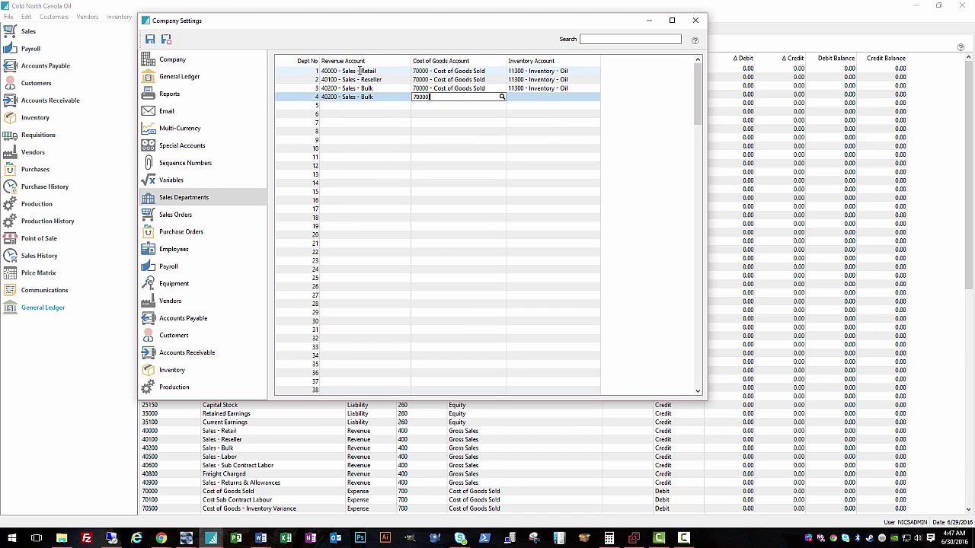
key(Tab)
text(113)
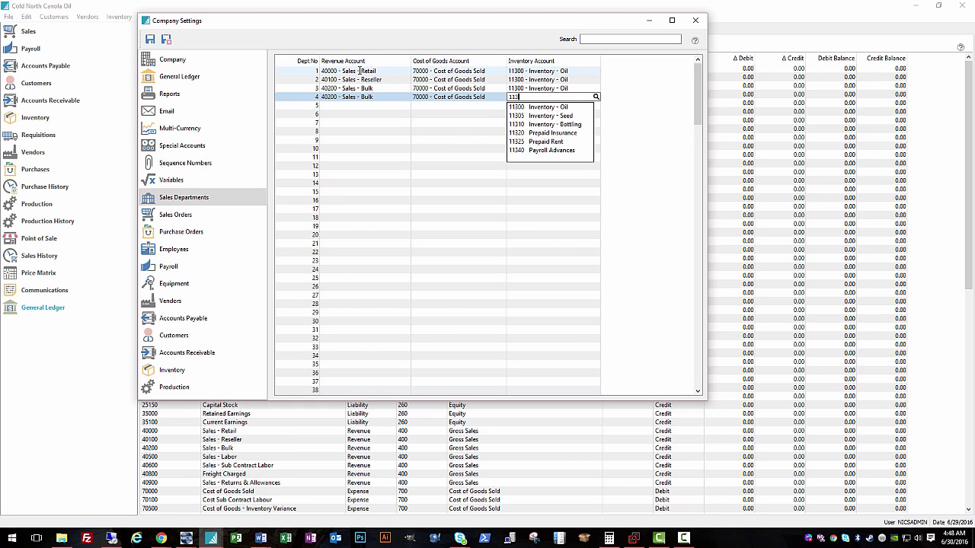
text(05)
key(Tab)
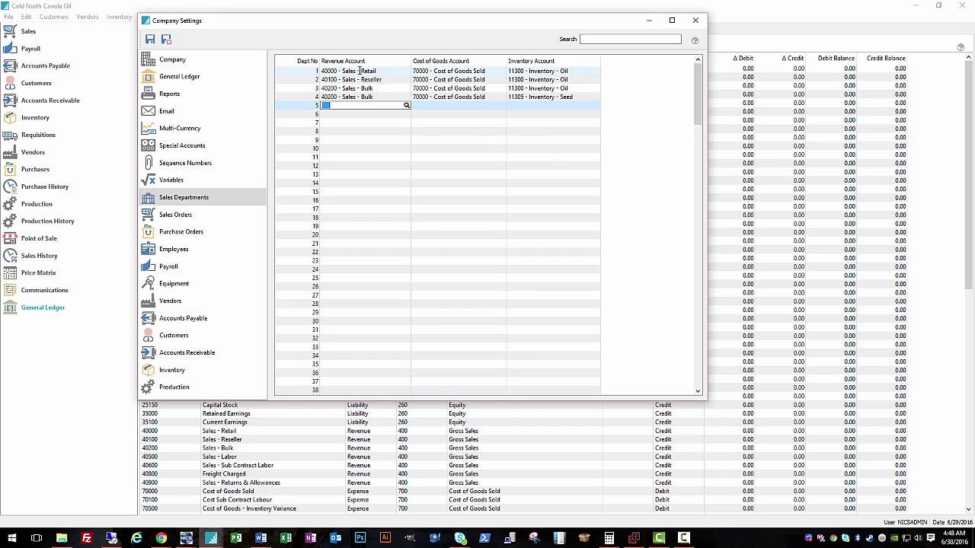
Step: Assign sales department 5 revenue account 40200, cost of goods account 70000 and inventory account 11310, and save and close the Company Settings
text(40200)
key(Tab)
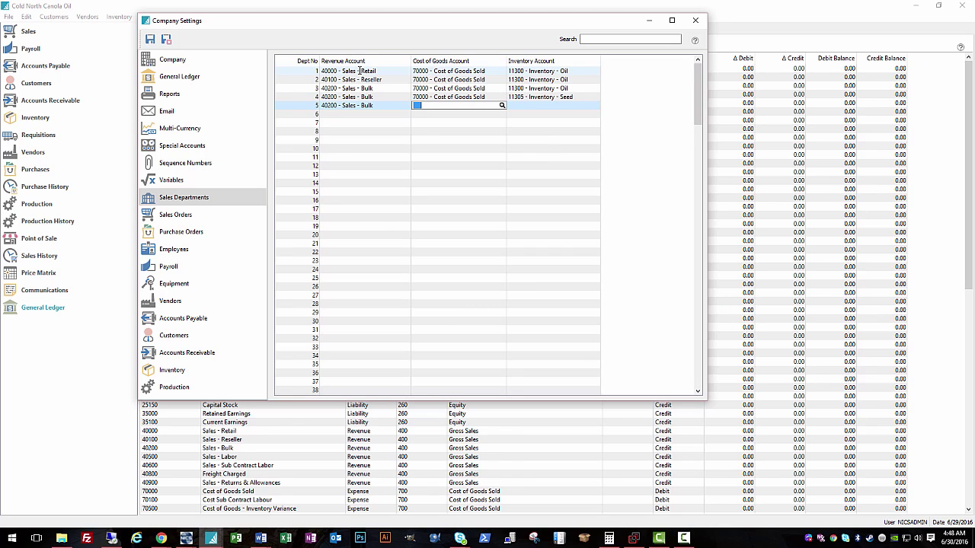
key(Tab)
key(shift+Tab)
text(70000)
key(Tab)
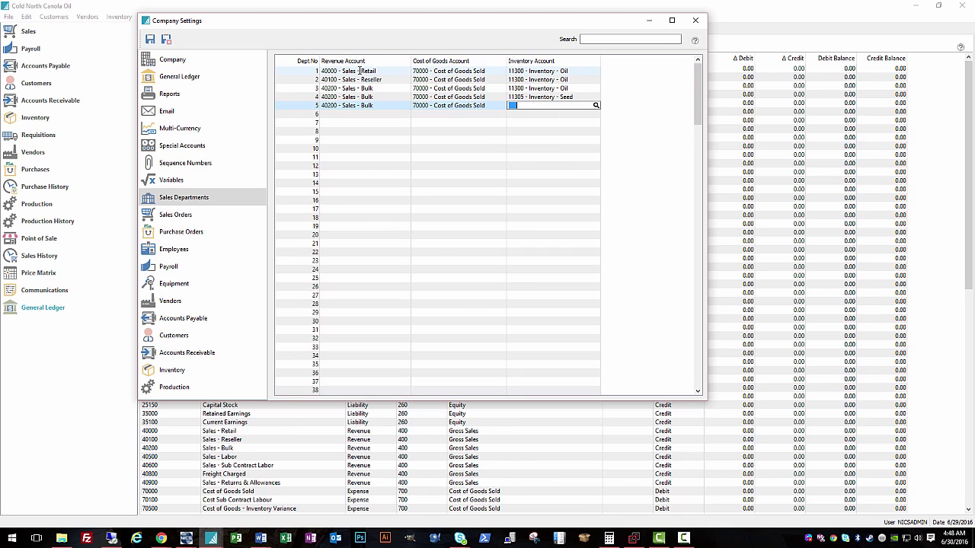
text(11310)
key(Tab)
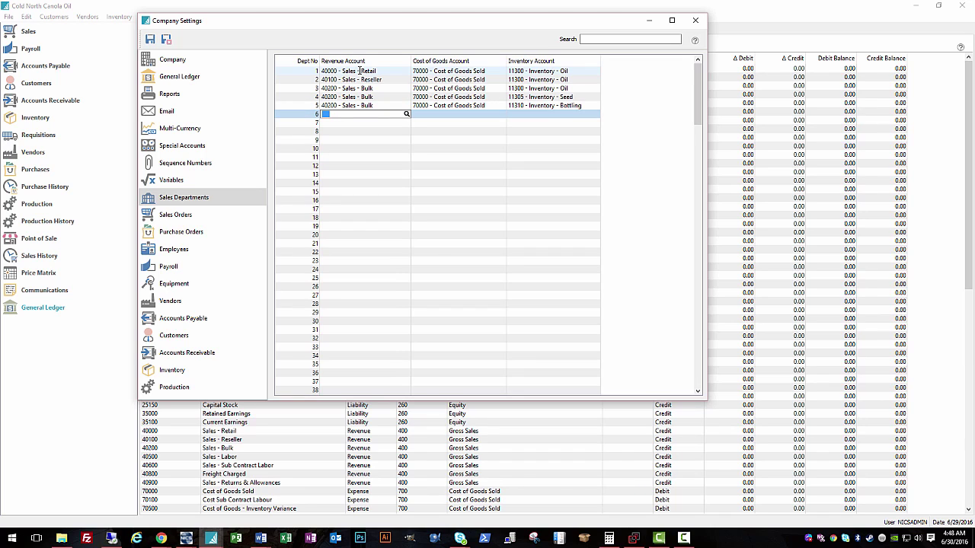
click(626, 160)
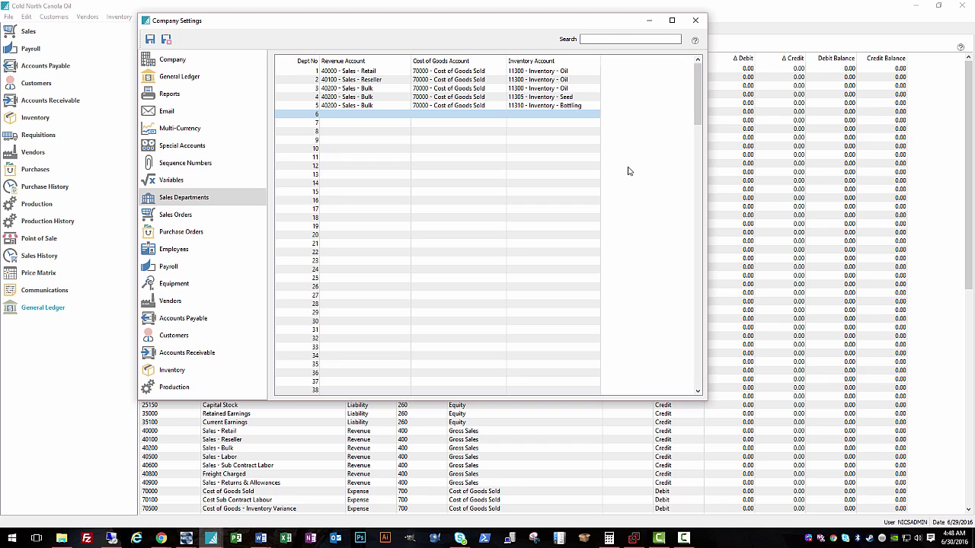
click(166, 40)
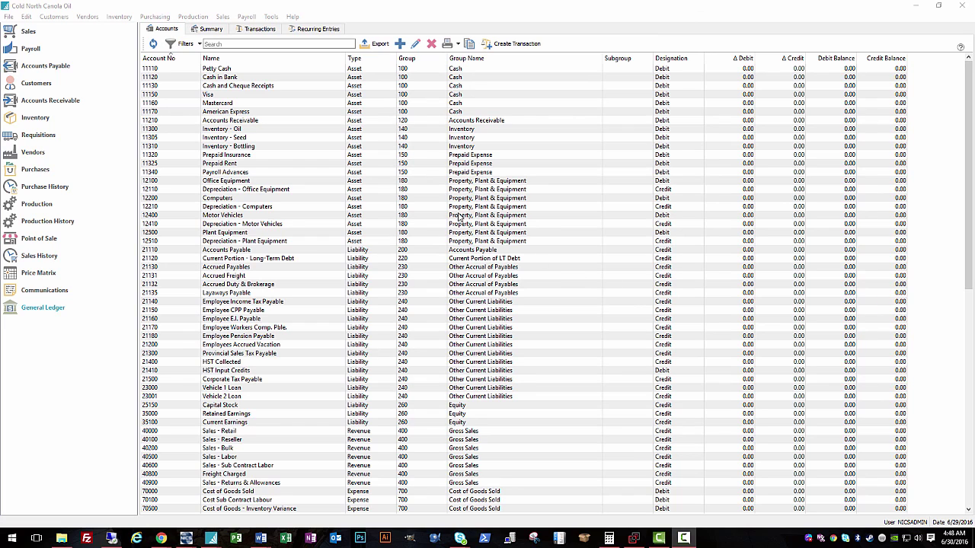
Step: Add a new entry to the Product Codes list with the code BOTTLING and the description "Bottling"
click(26, 17)
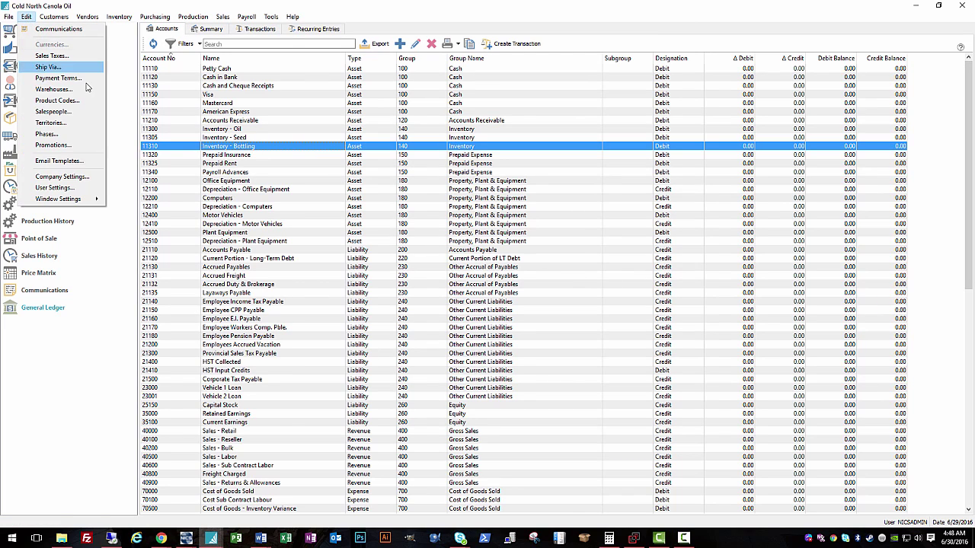
click(61, 101)
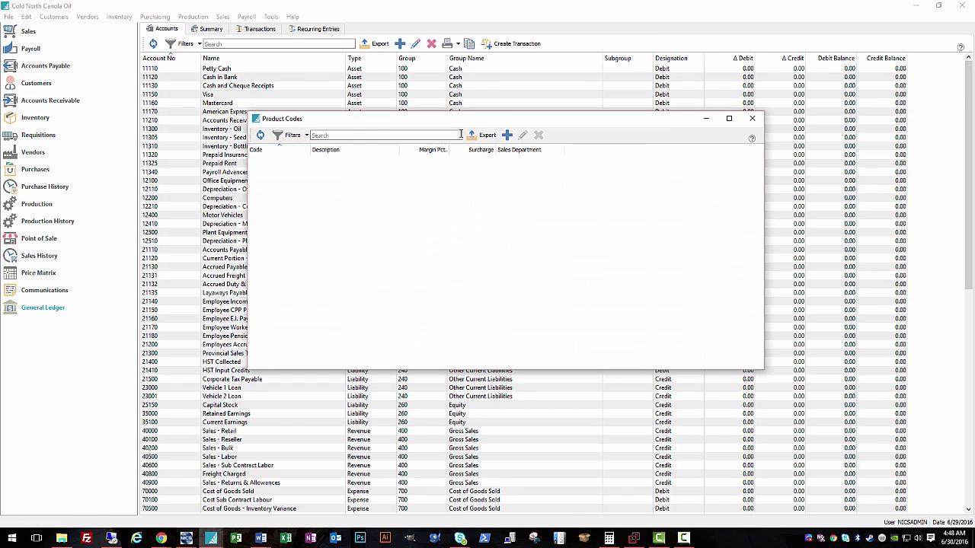
click(506, 134)
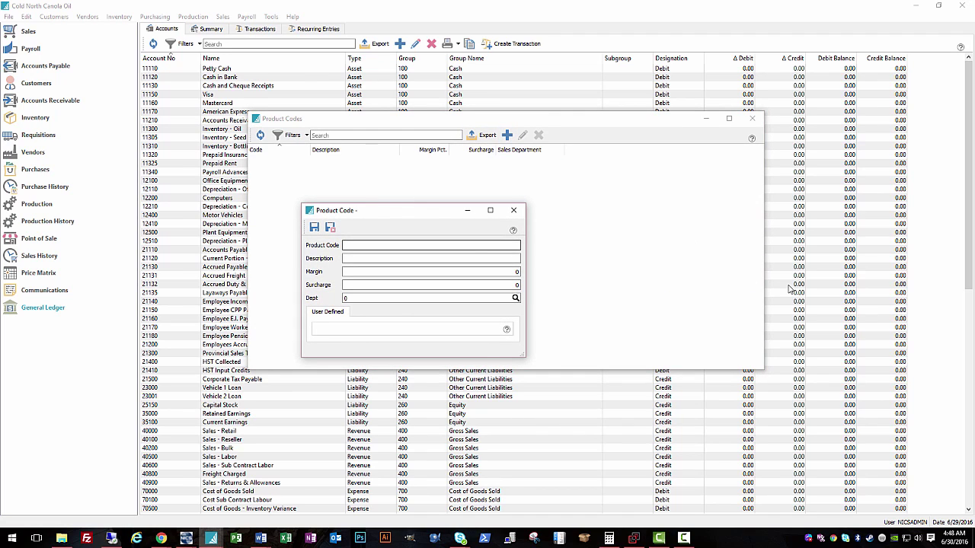
text(BOTTLING)
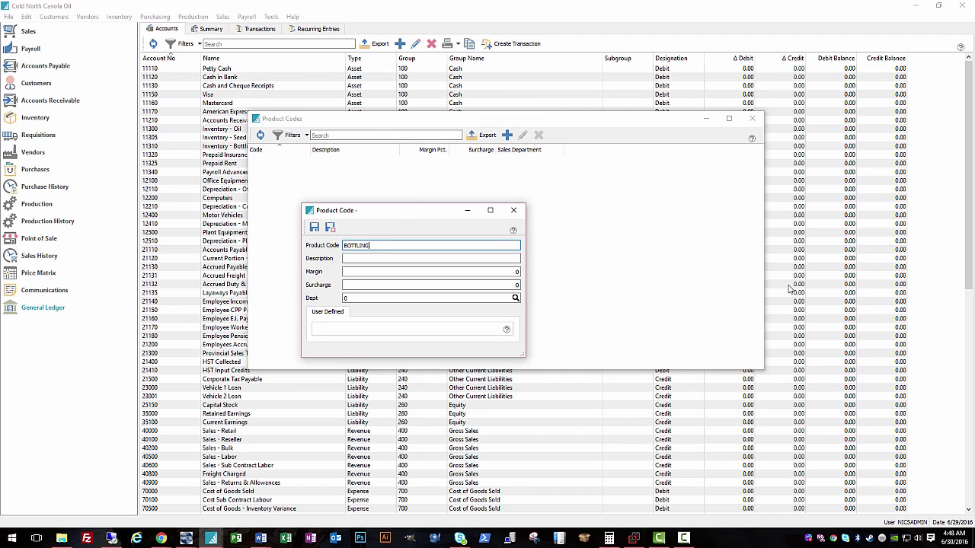
key(Tab)
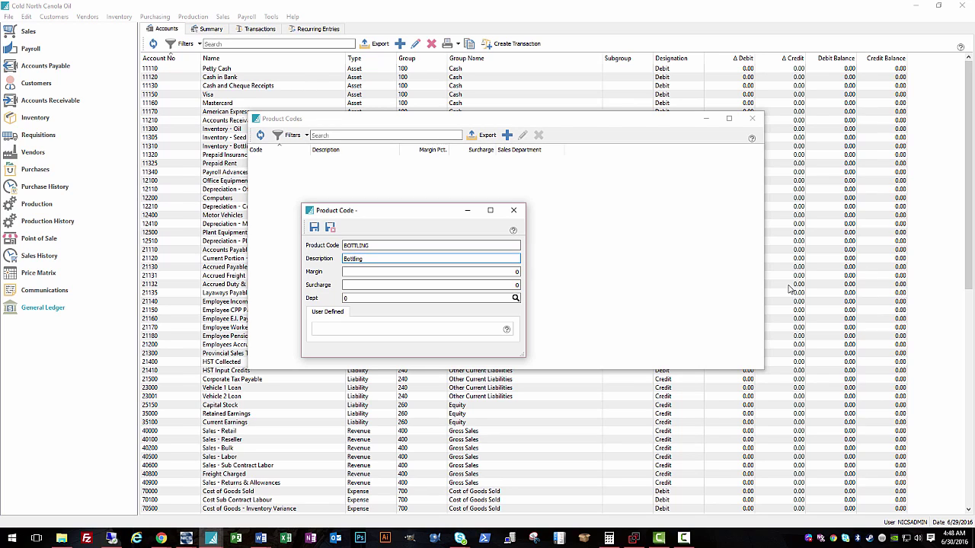
key(Tab)
key(Tab)
key(Tab)
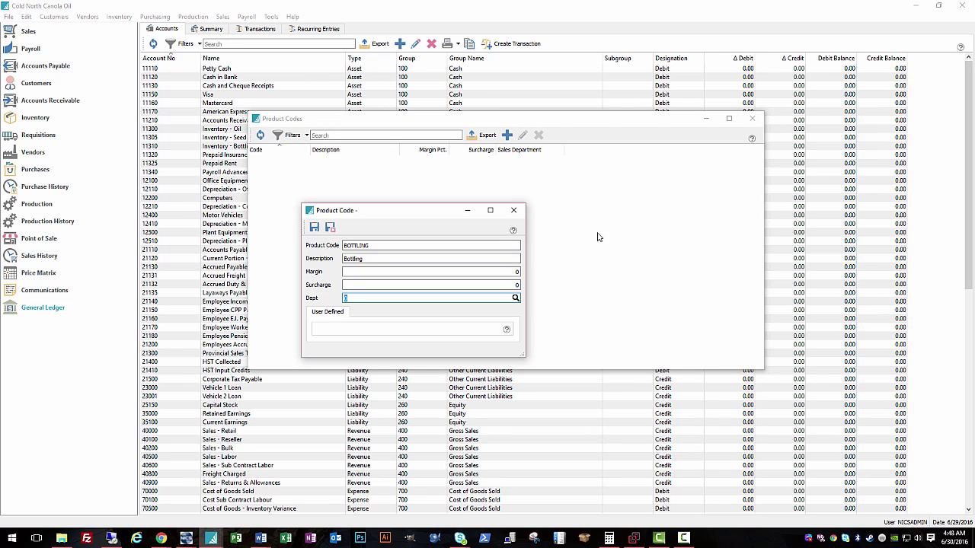
Step: Assign sales department 5 to the BOTTLING product code, and save and close it
click(515, 299)
click(471, 253)
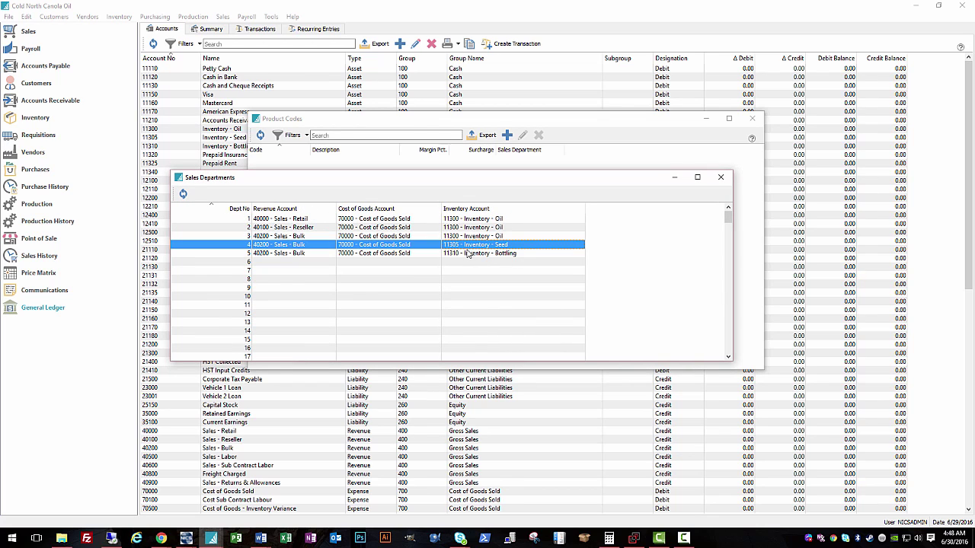
double_click(300, 257)
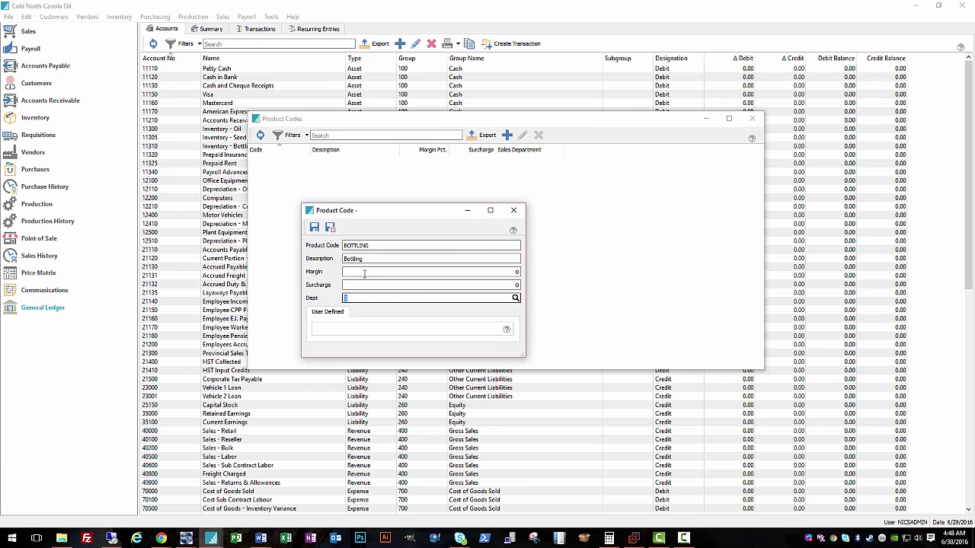
click(329, 227)
Step: Add another product code, BULK, with the description "Bulk"
click(506, 135)
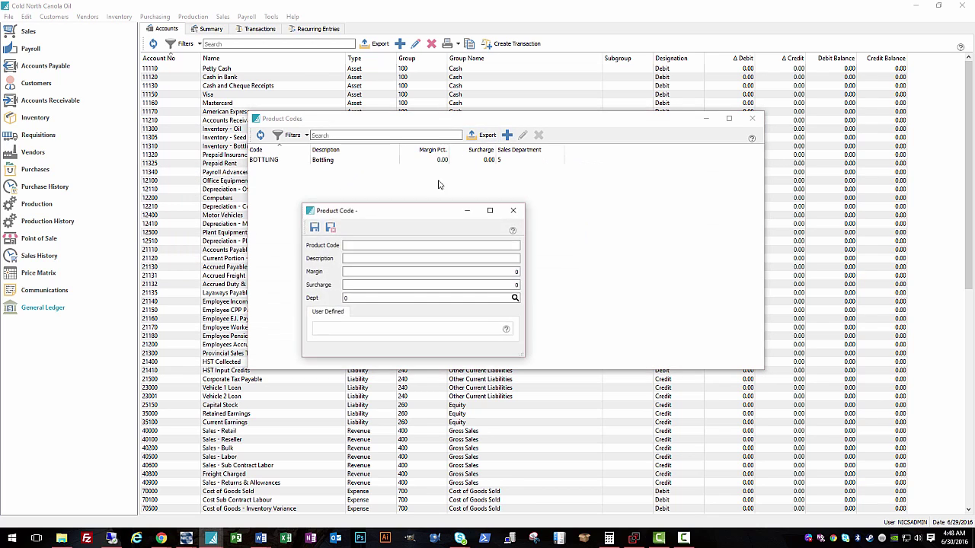
click(478, 244)
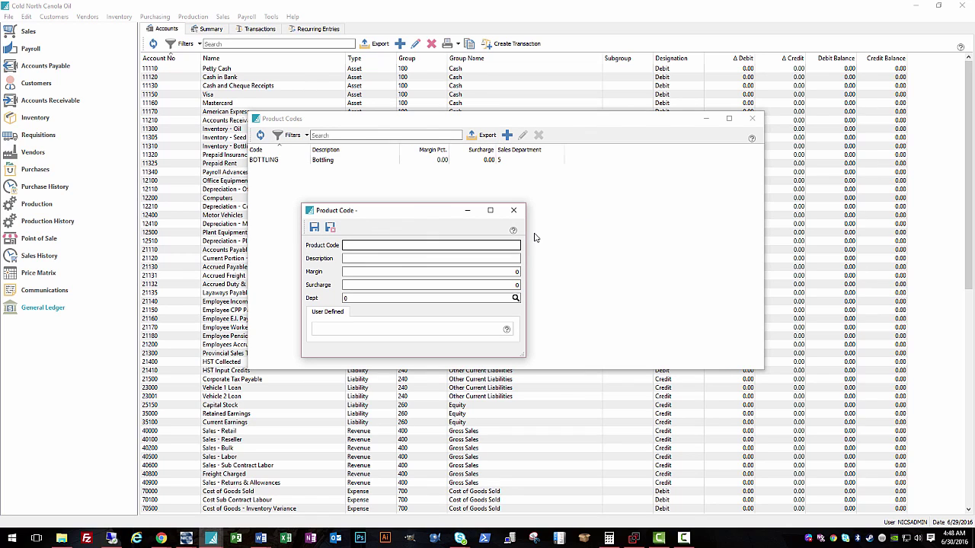
text(BULK)
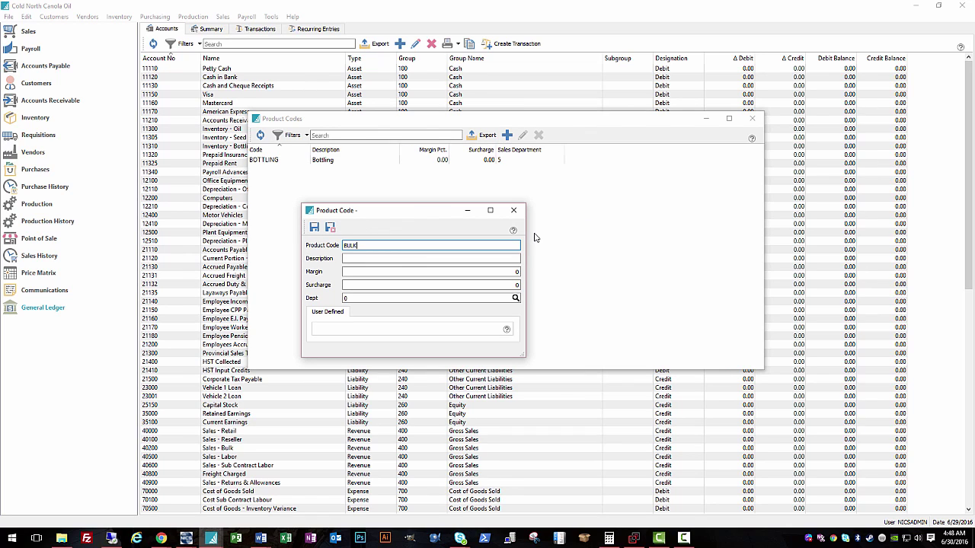
key(Tab)
text(Bulk)
key(Tab)
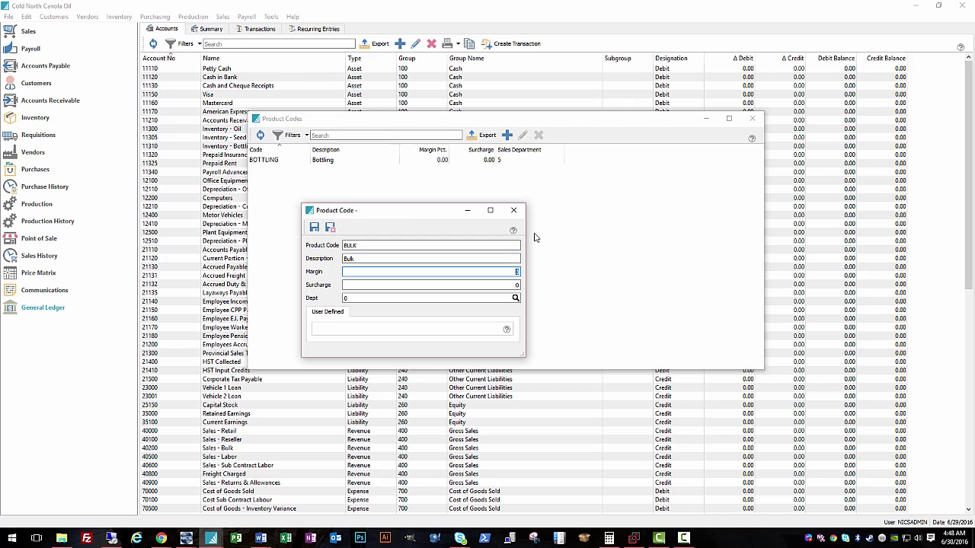
key(Tab)
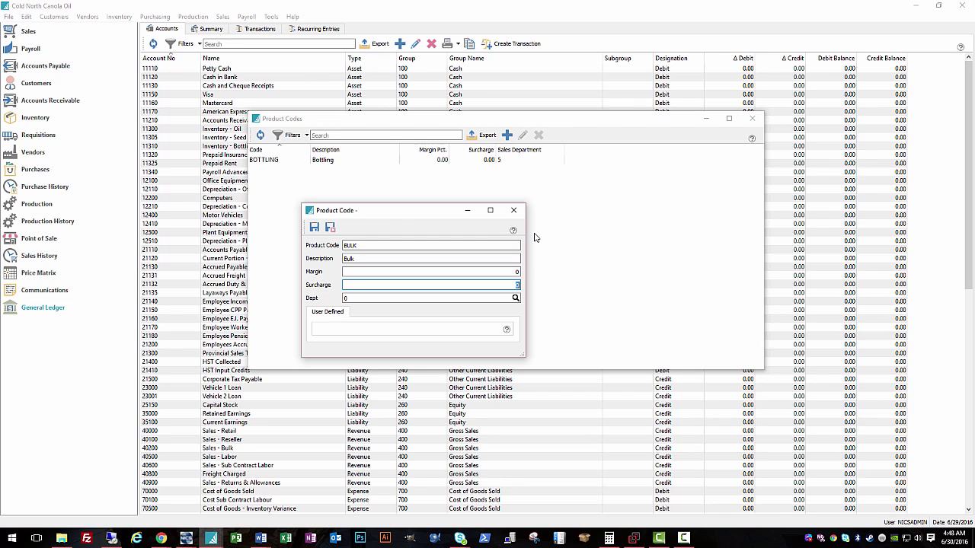
key(Tab)
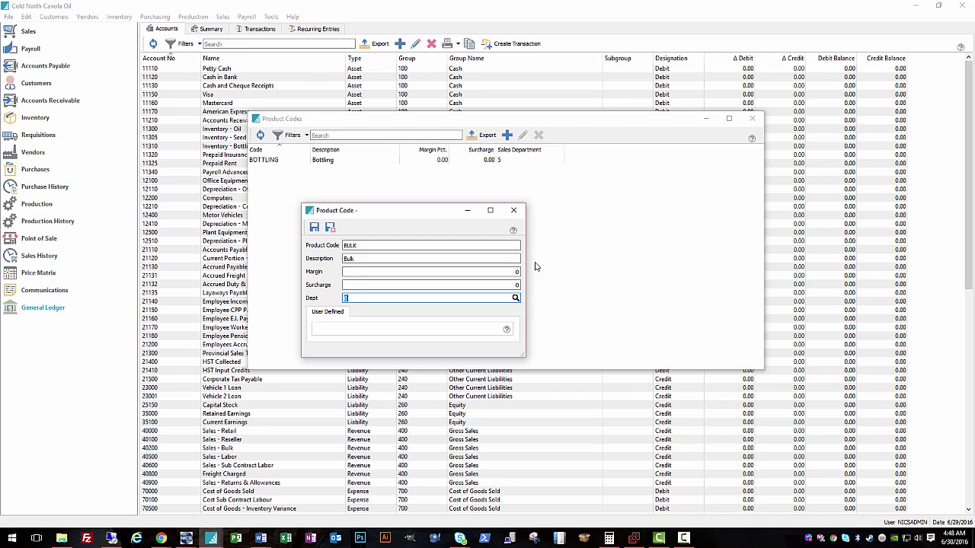
Step: Assign sales department 3 to the BULK product code, and save and close it
click(515, 298)
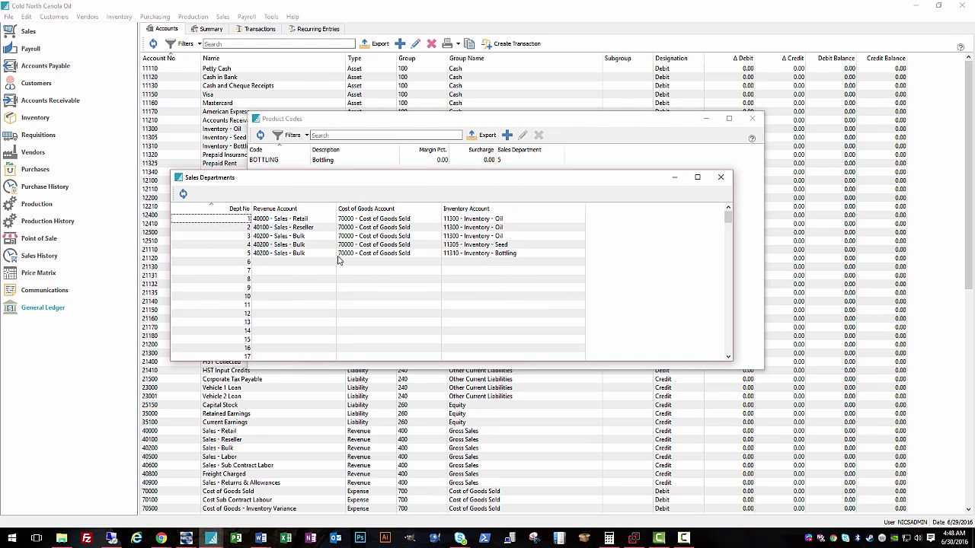
double_click(354, 237)
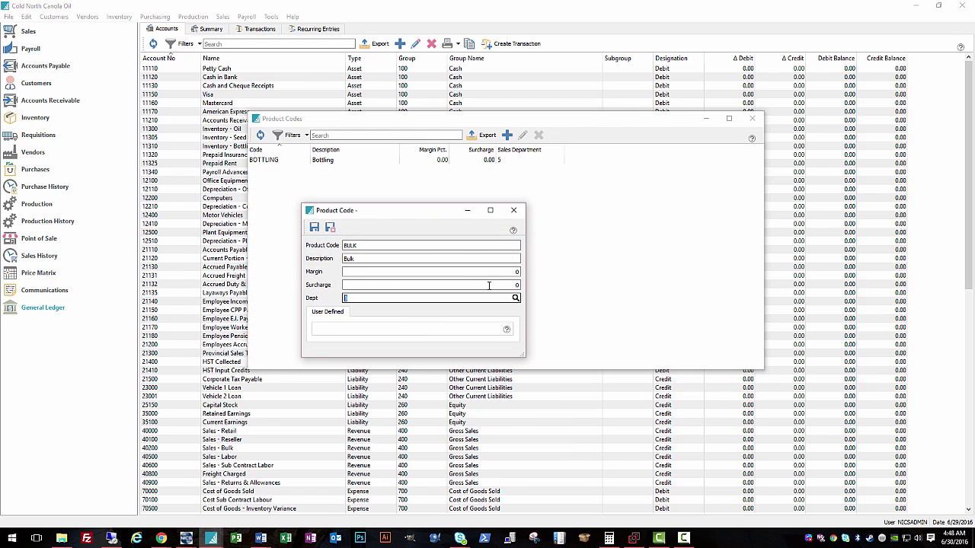
click(330, 227)
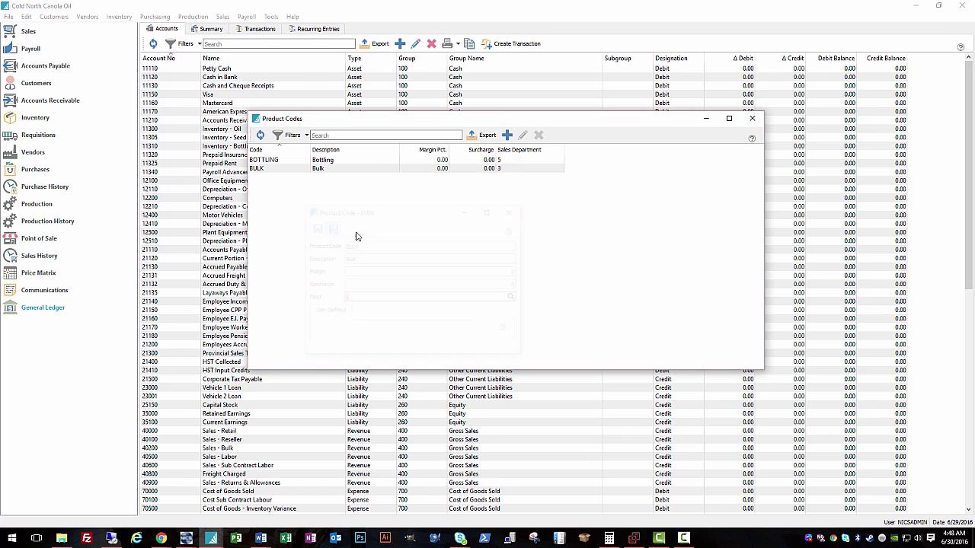
Step: Add a new product code RESELLER with the description "Reseller"
click(506, 135)
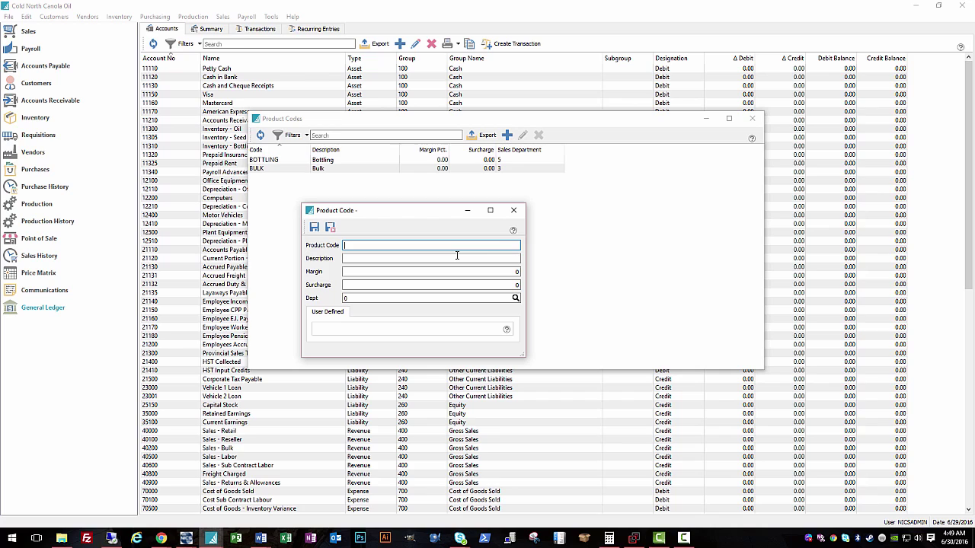
text(RESELLER)
key(Tab)
text(R)
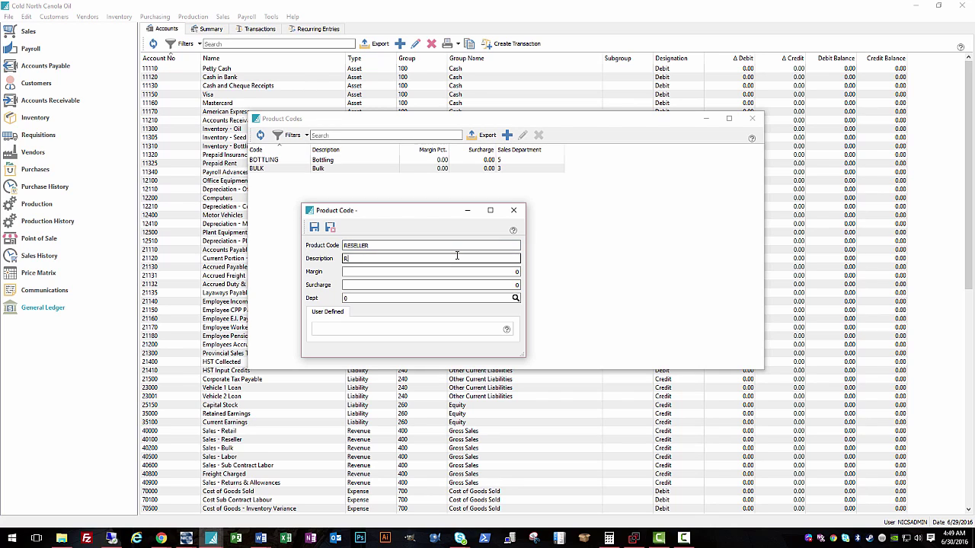
text(eseller)
Step: Assign sales department 2 to the RESELLER product code, and save and close it
key(Tab)
key(Tab)
key(Tab)
key(F9)
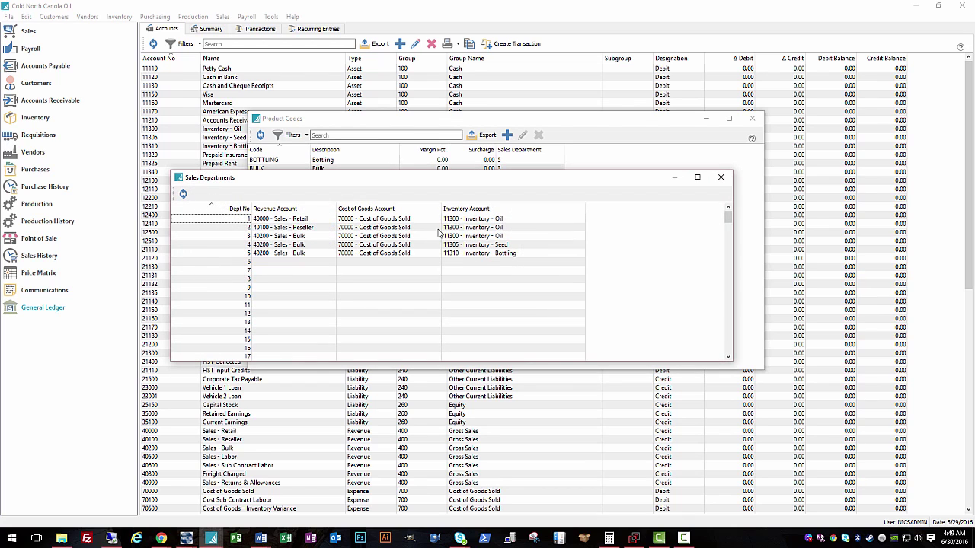
click(428, 230)
double_click(427, 228)
click(332, 226)
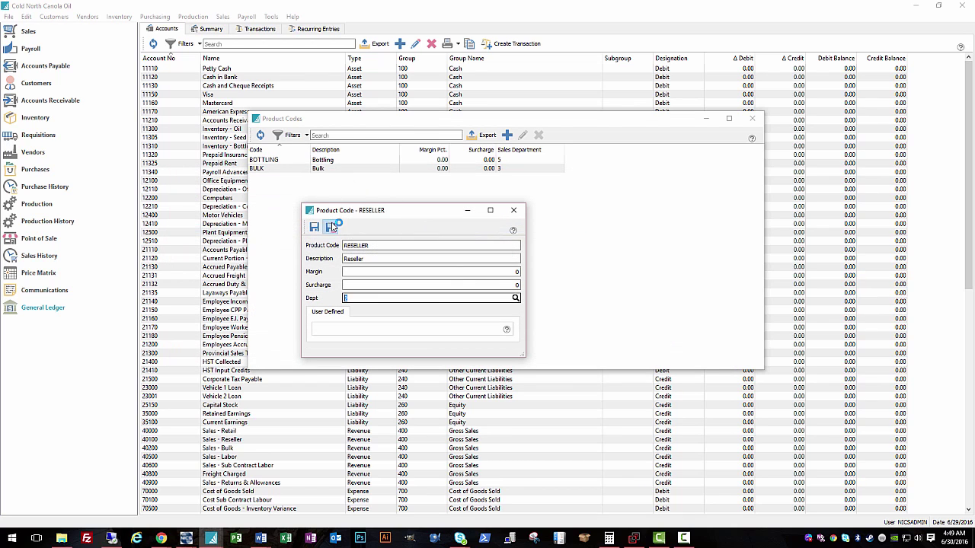
Step: Add a further product code, RETAIL, with the description "Retail"
click(506, 135)
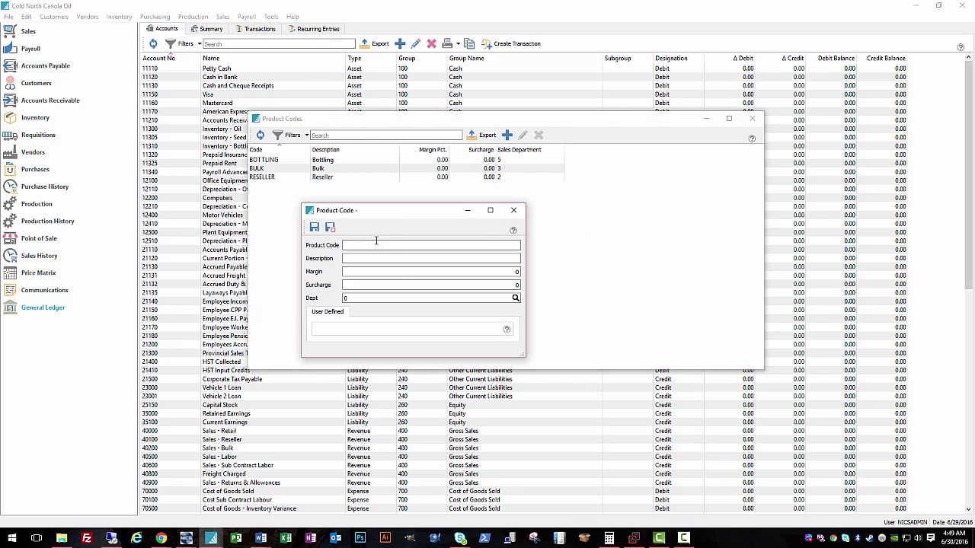
click(380, 242)
text(RETAIL)
key(Tab)
text(Retail)
key(Tab)
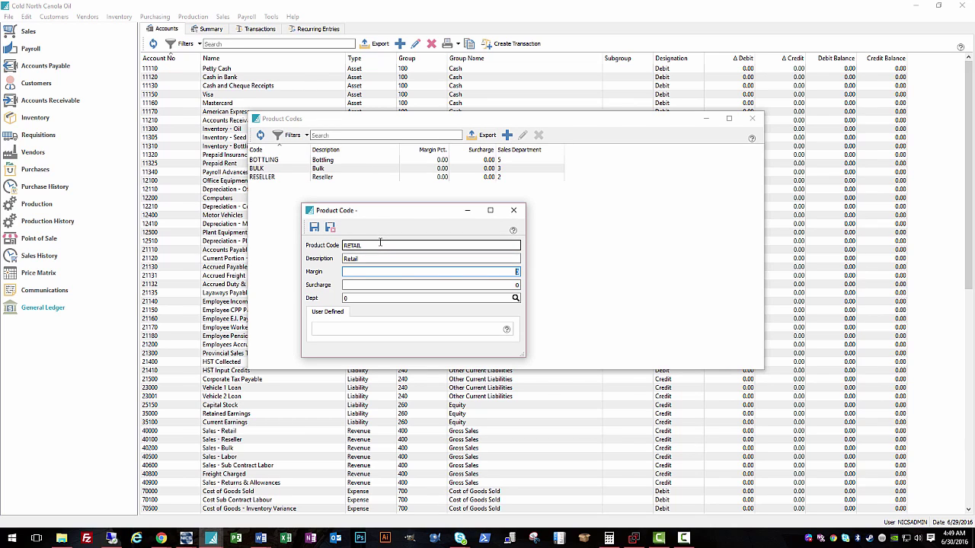
Step: Assign sales department 1 to the RETAIL product code, save it, and close the Product Codes list
key(Tab)
key(Tab)
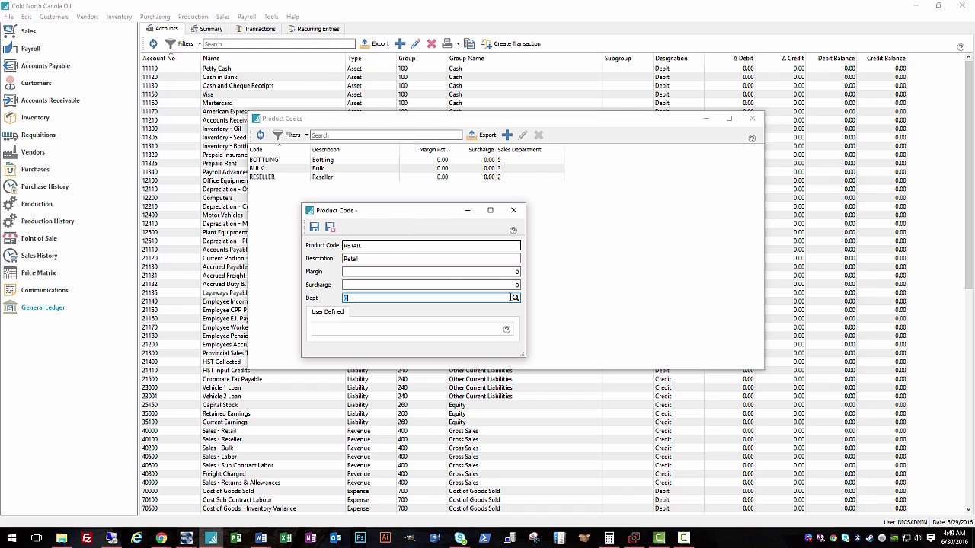
click(515, 298)
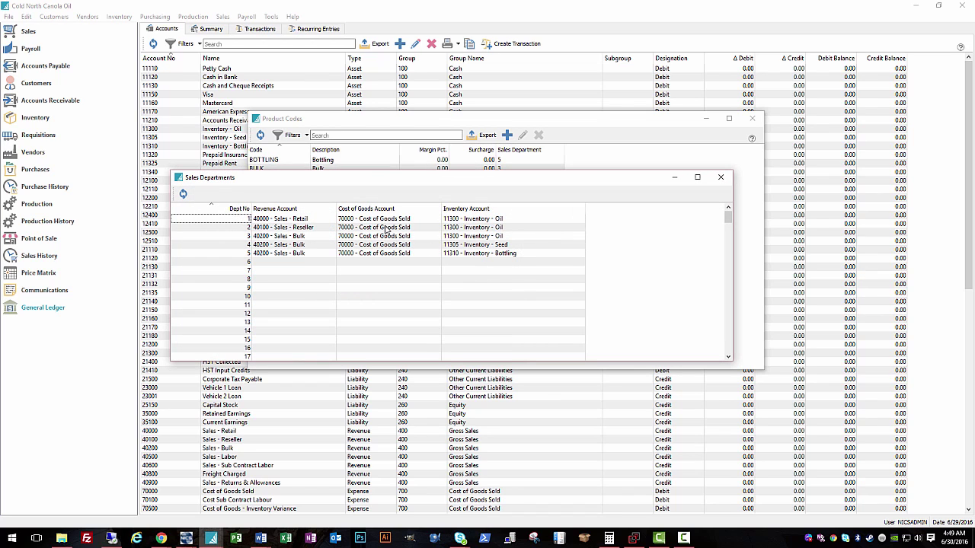
double_click(386, 227)
click(333, 229)
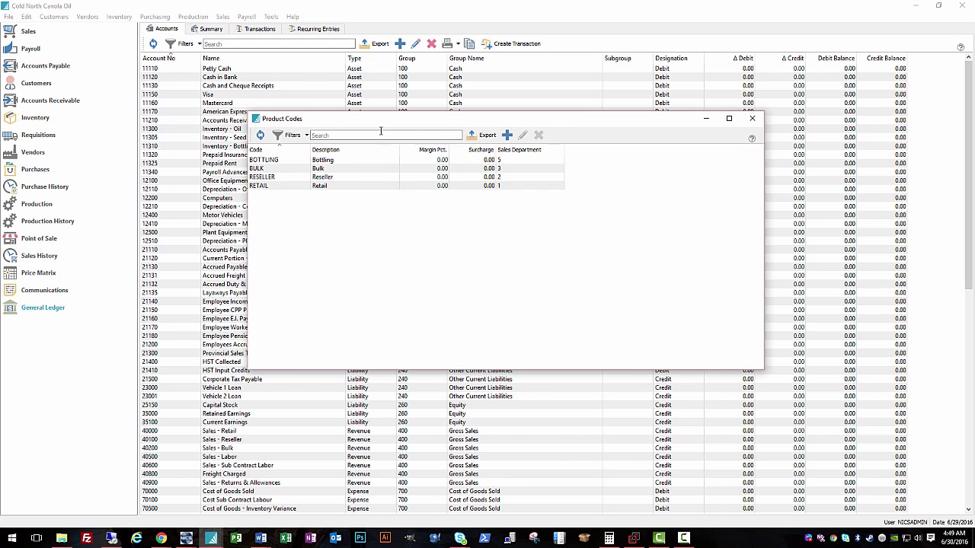
drag(392, 120, 376, 134)
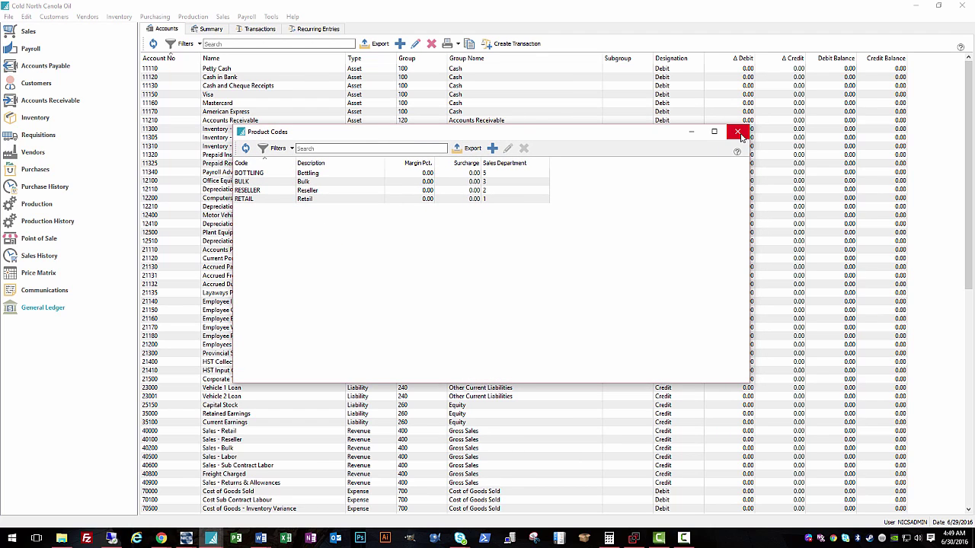
click(738, 133)
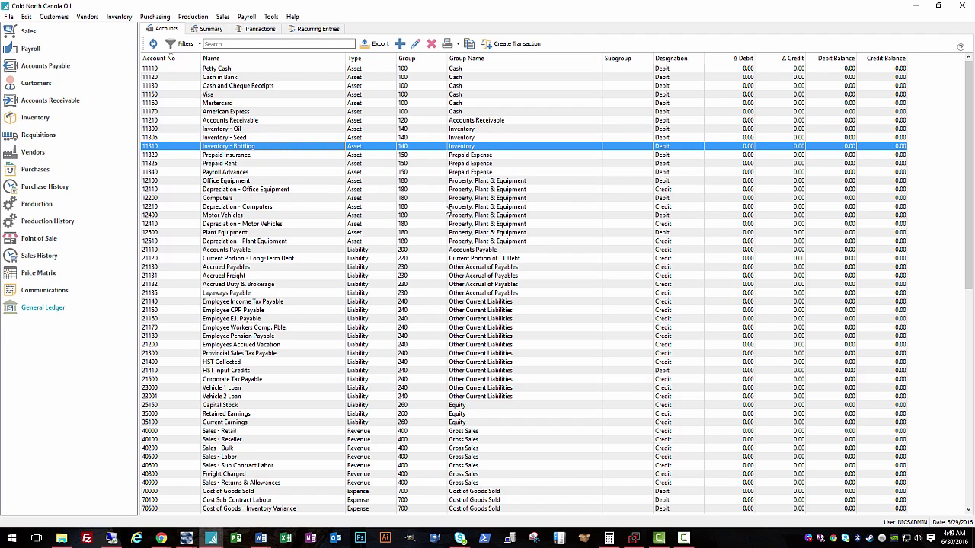
Step: Examine the Warehouses list and the record of default warehouse 00, and close both
click(26, 17)
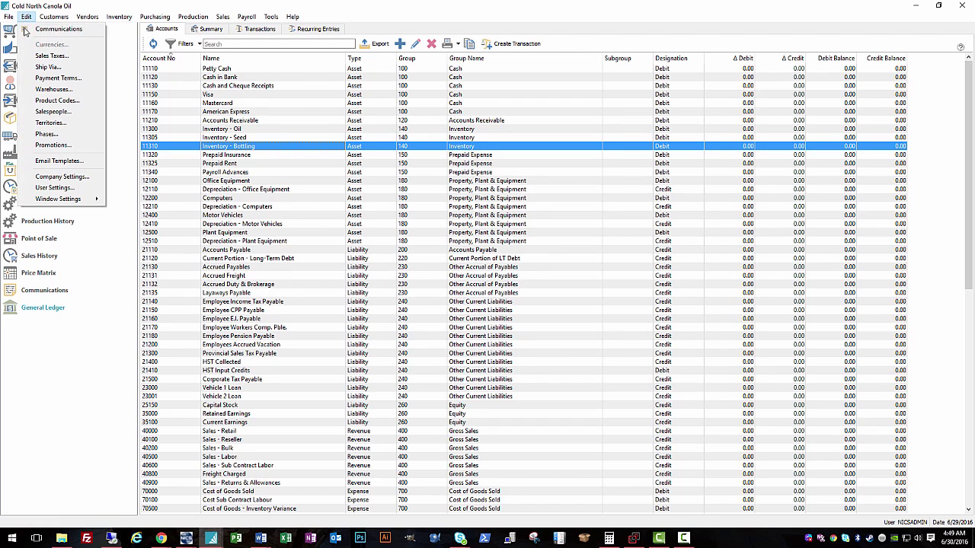
click(55, 89)
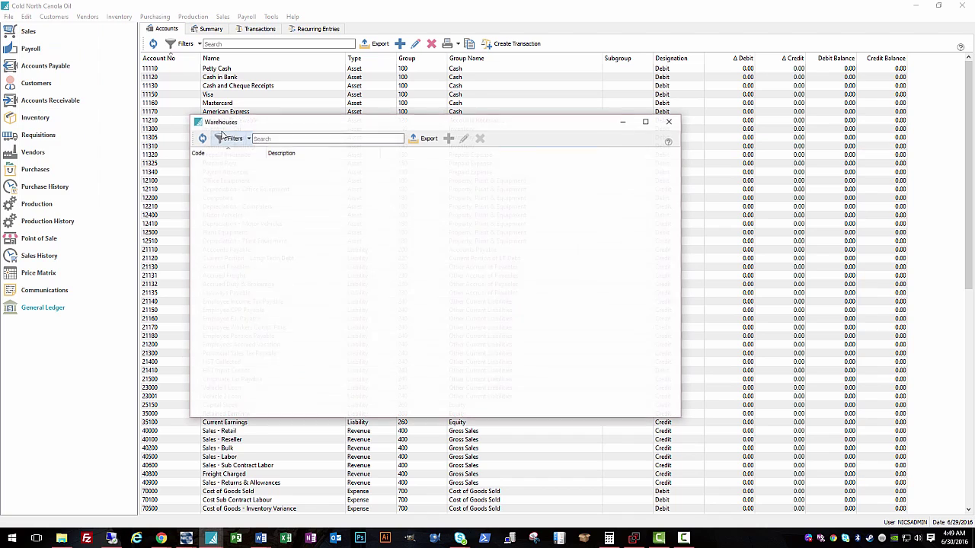
double_click(312, 163)
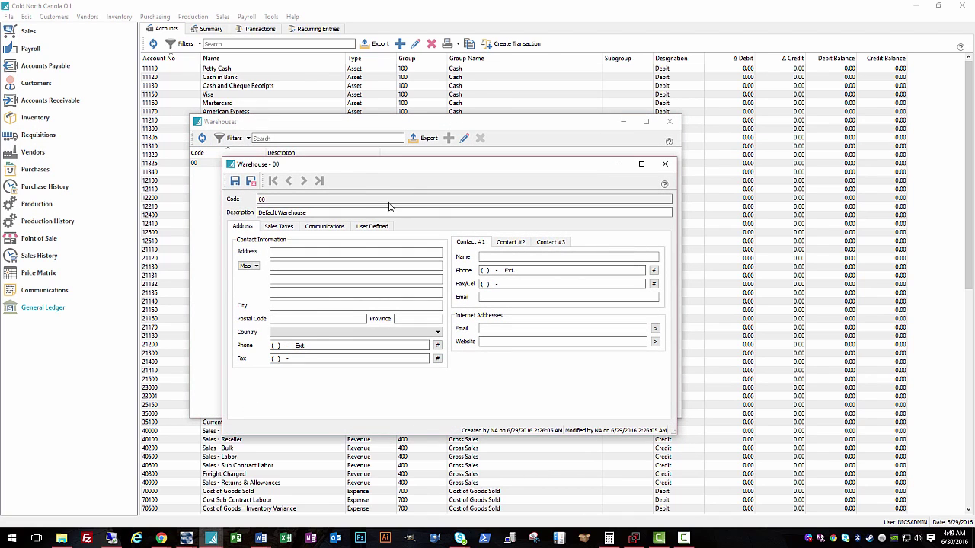
drag(336, 165, 315, 214)
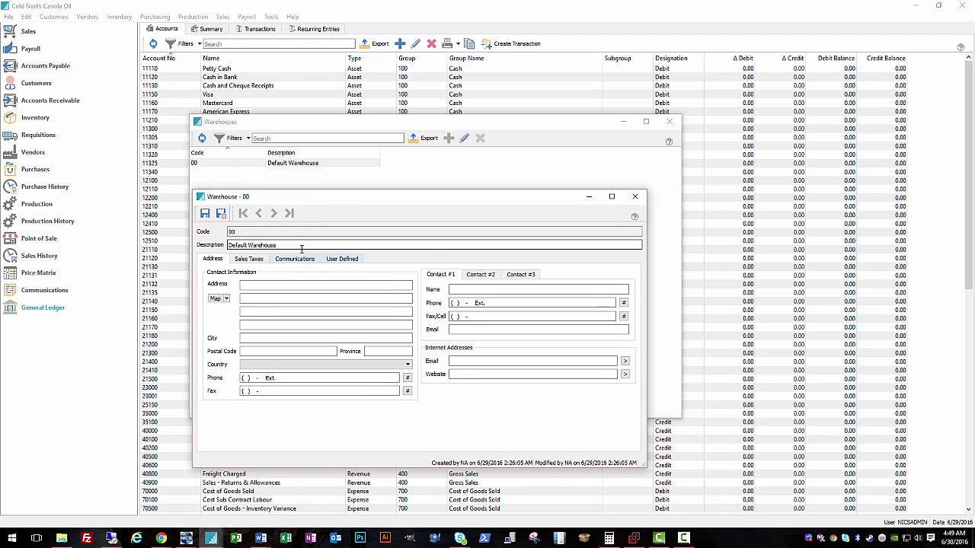
click(634, 196)
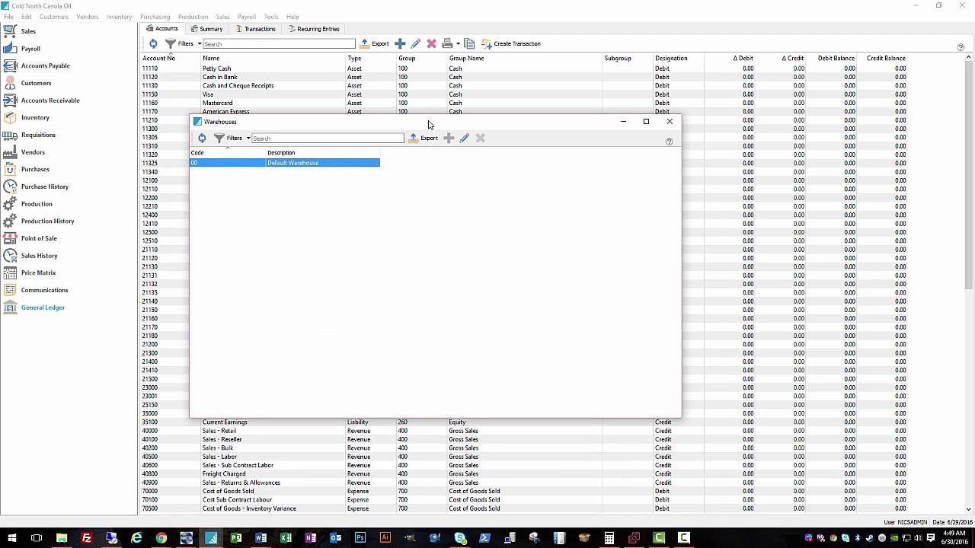
drag(429, 124, 436, 118)
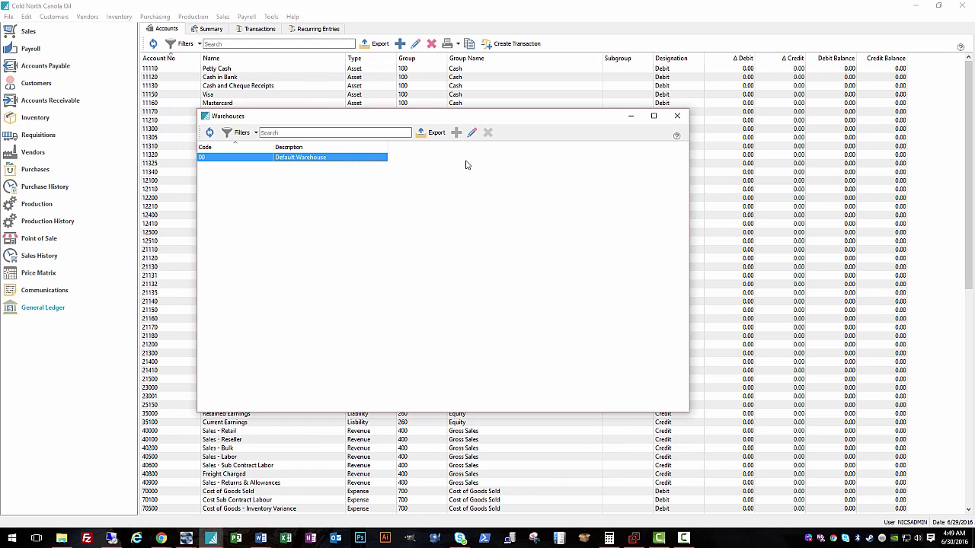
click(677, 115)
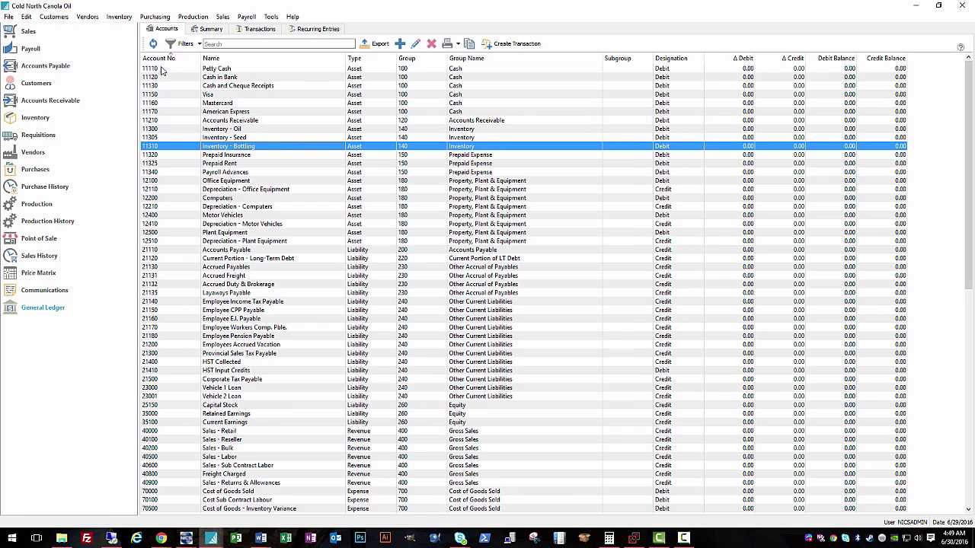
Step: Enable multiple warehouses in the company's inventory settings, and save and close the settings
click(26, 17)
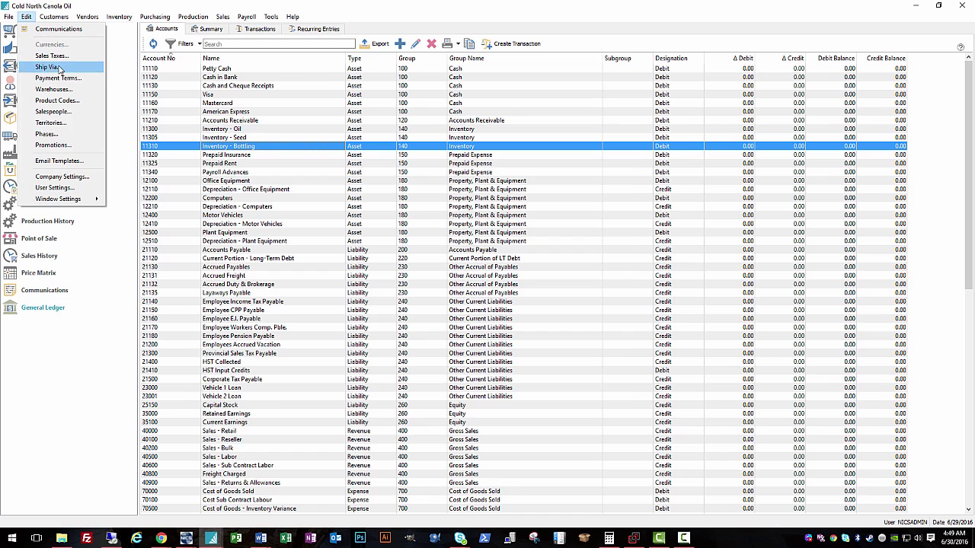
click(61, 177)
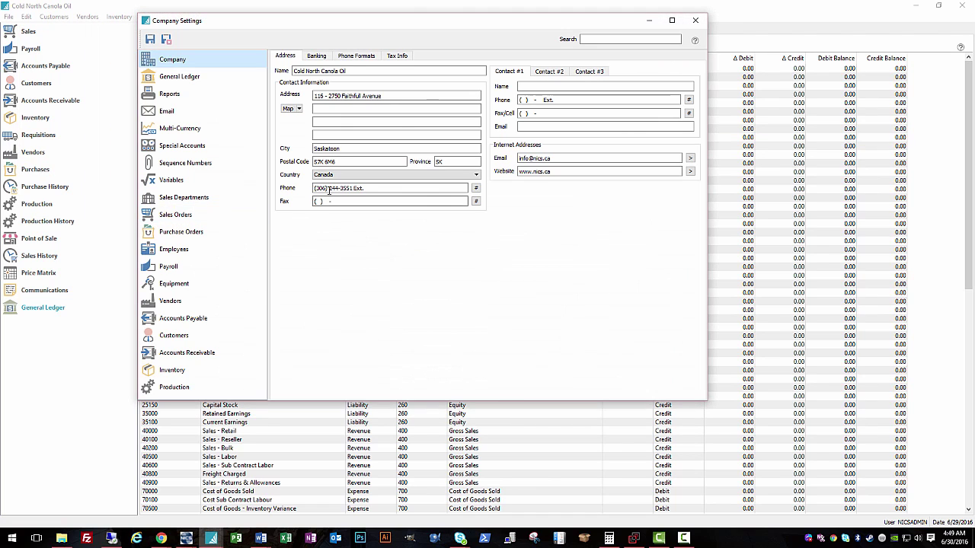
click(165, 372)
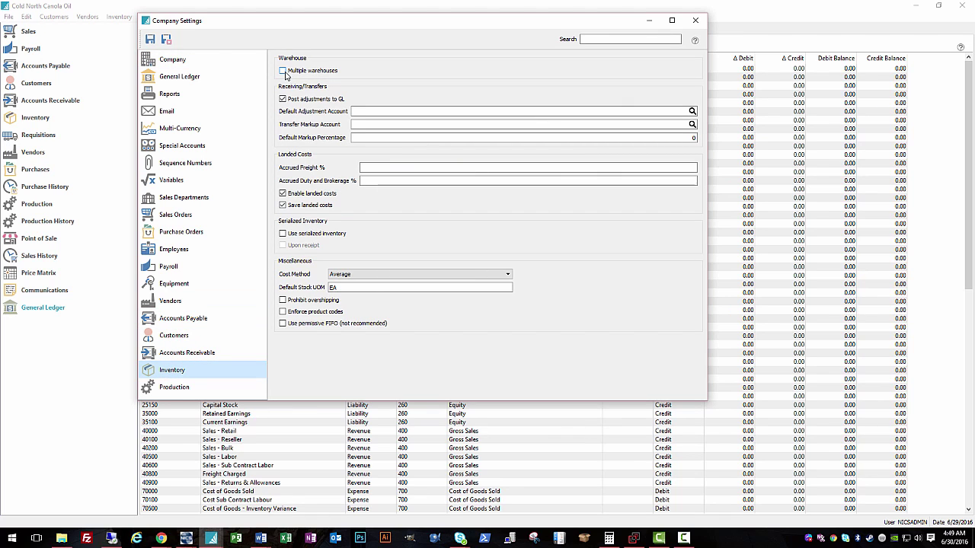
click(166, 39)
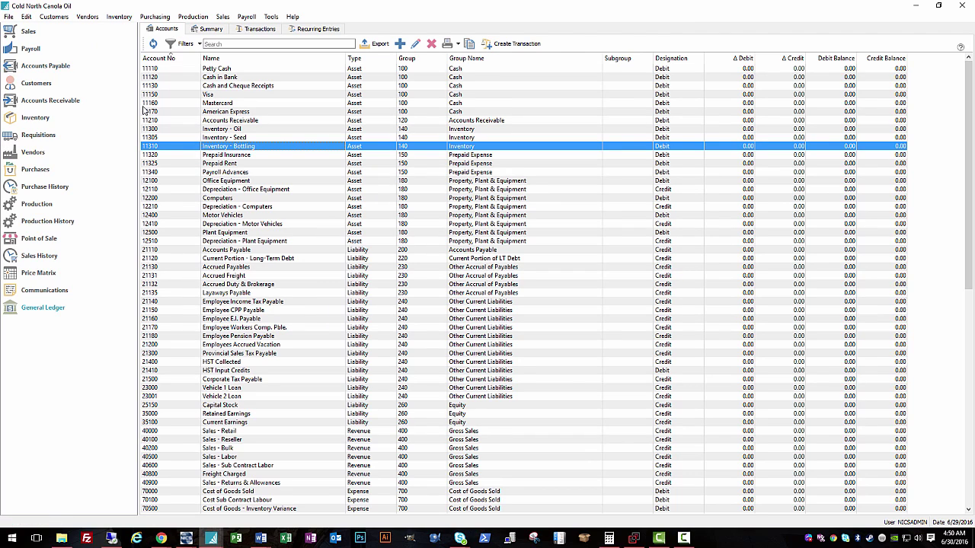
Step: Change the description of warehouse 00 to "Retail Warehouse" in the Warehouses list, and save and close the record
click(26, 16)
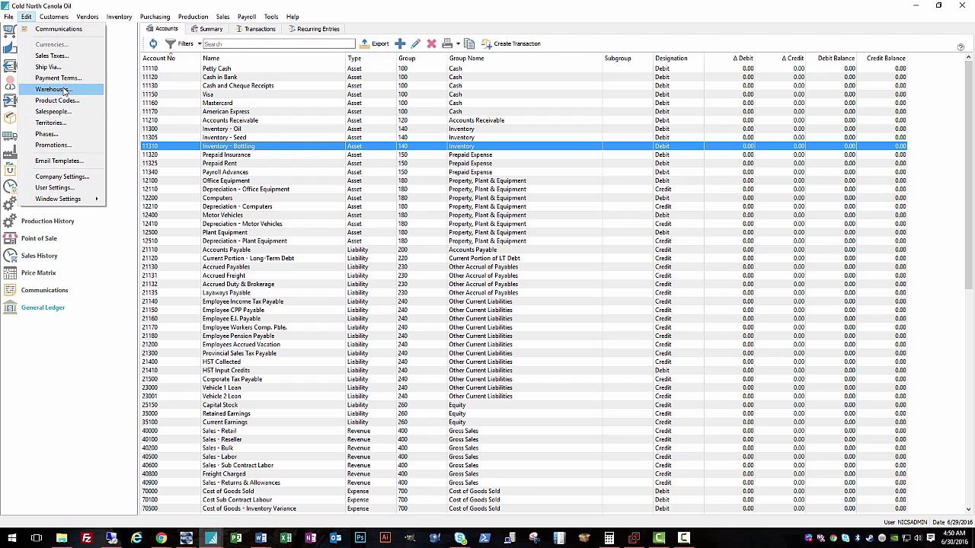
click(52, 89)
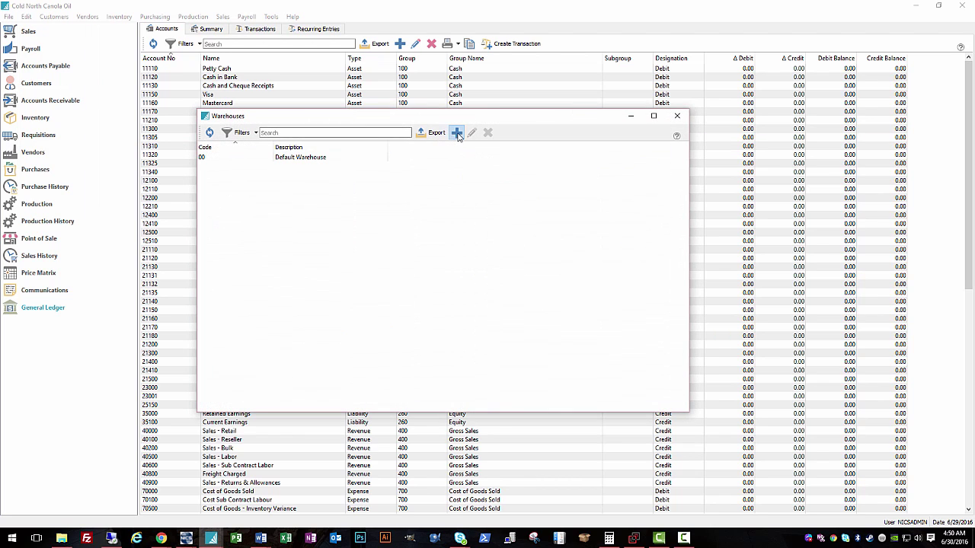
click(457, 133)
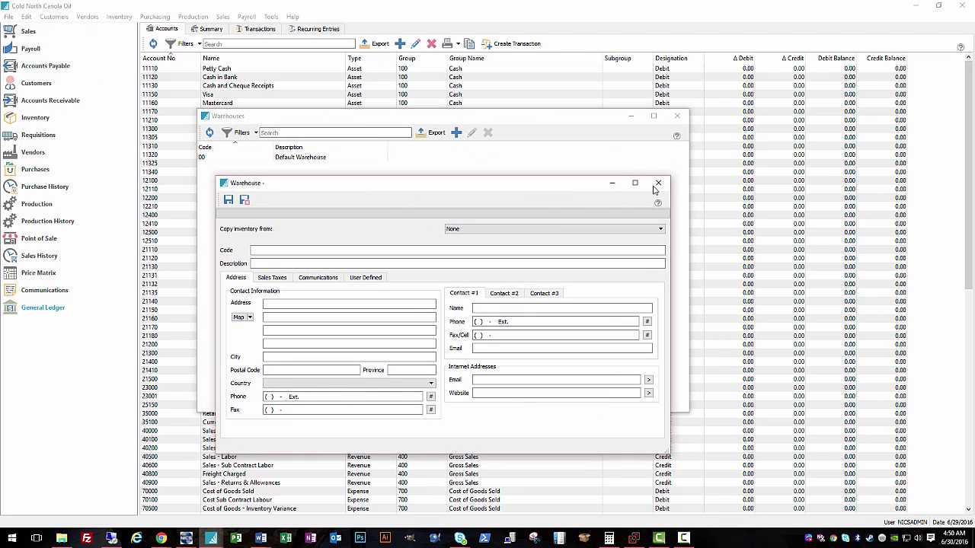
click(656, 184)
double_click(359, 157)
click(320, 231)
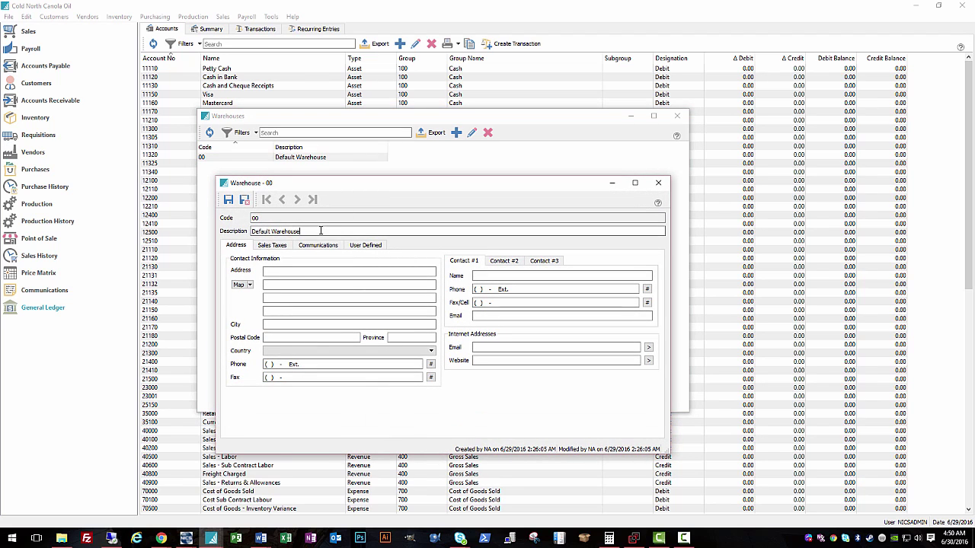
triple_click(321, 231)
text(Retail)
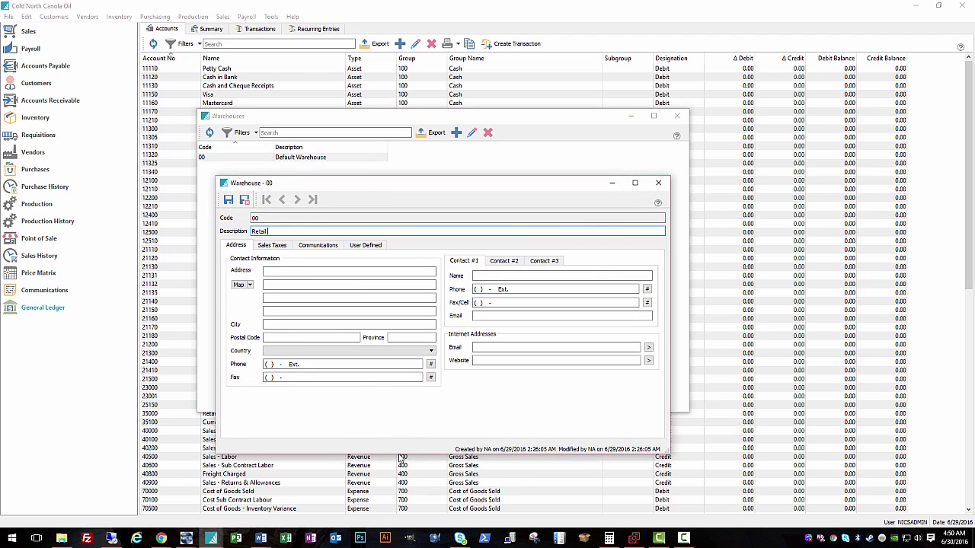
text( Warehouse)
click(245, 199)
Step: Add a warehouse with the code RESELL and the description "Reseller Warehouse", and save and close it
click(456, 132)
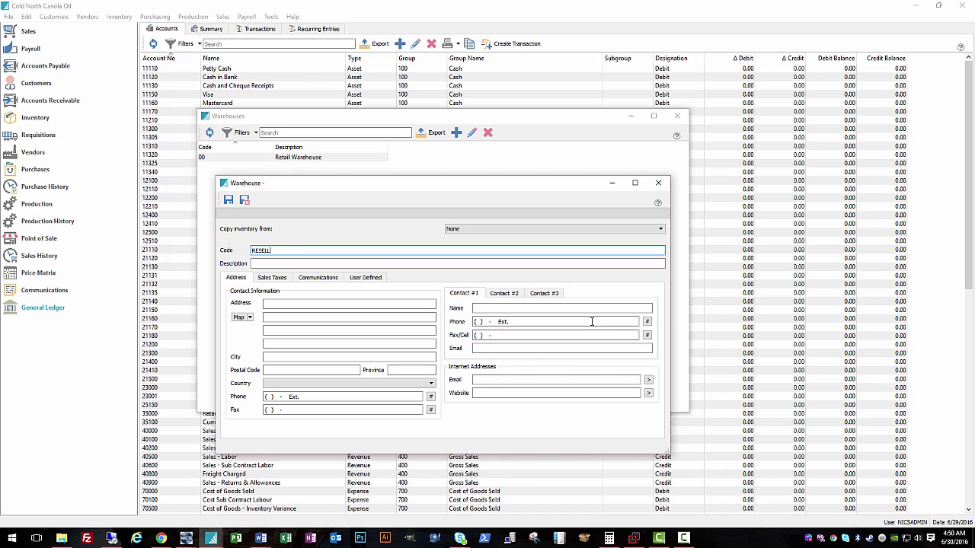
key(Tab)
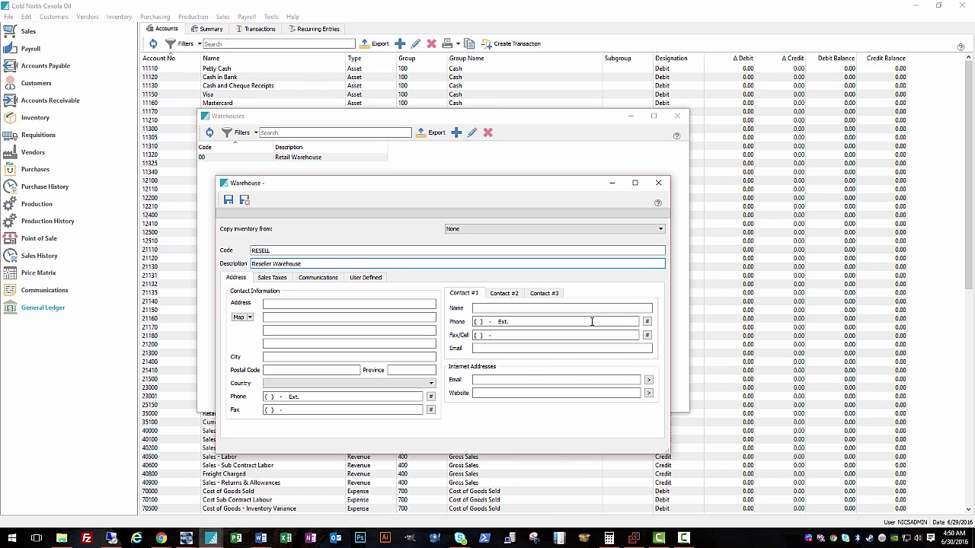
click(243, 200)
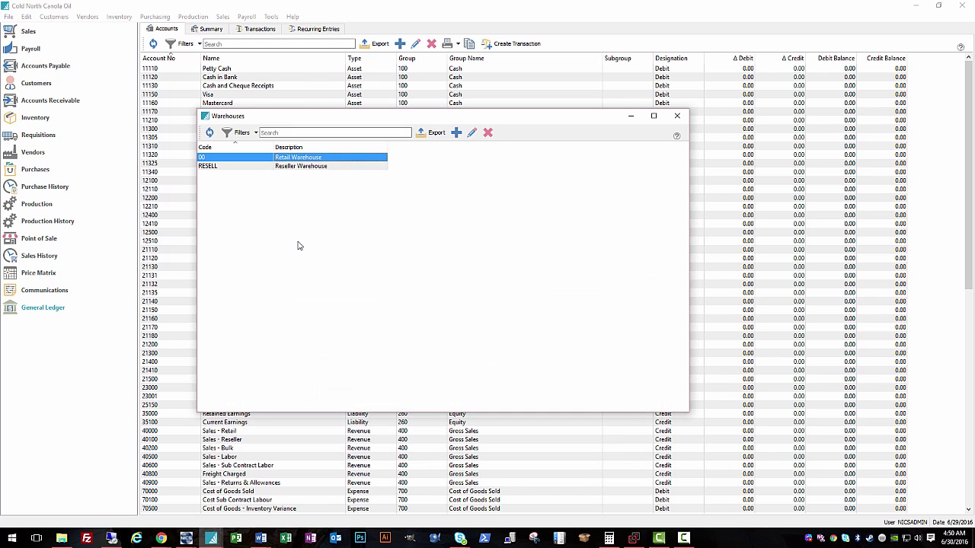
Step: Add another warehouse with the code BULK and the description "Bulk Warehouse", and save and close it
click(455, 132)
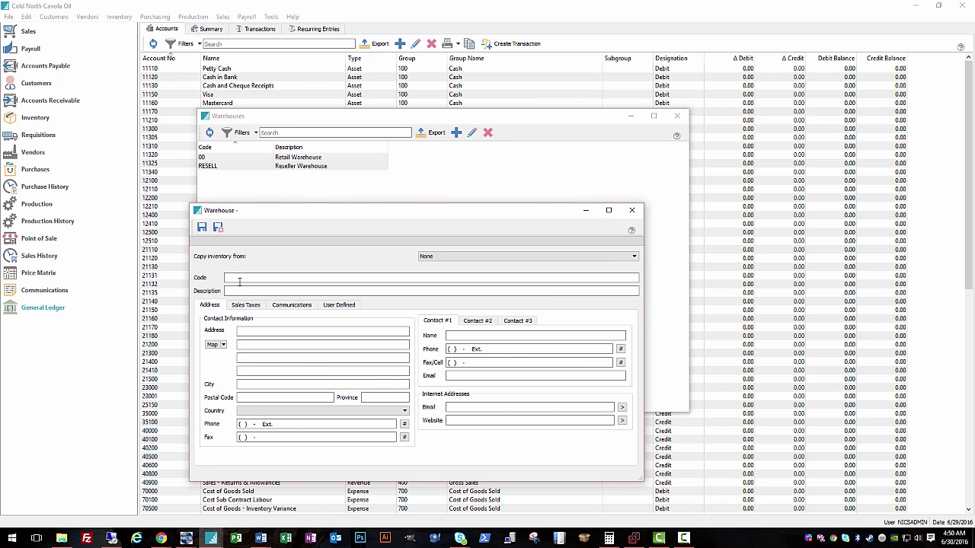
click(239, 279)
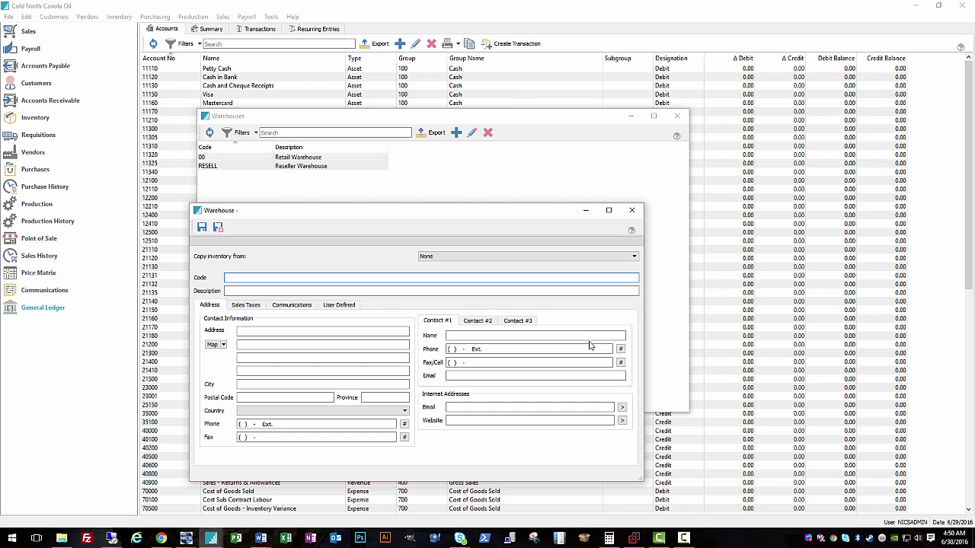
key(Tab)
text(B)
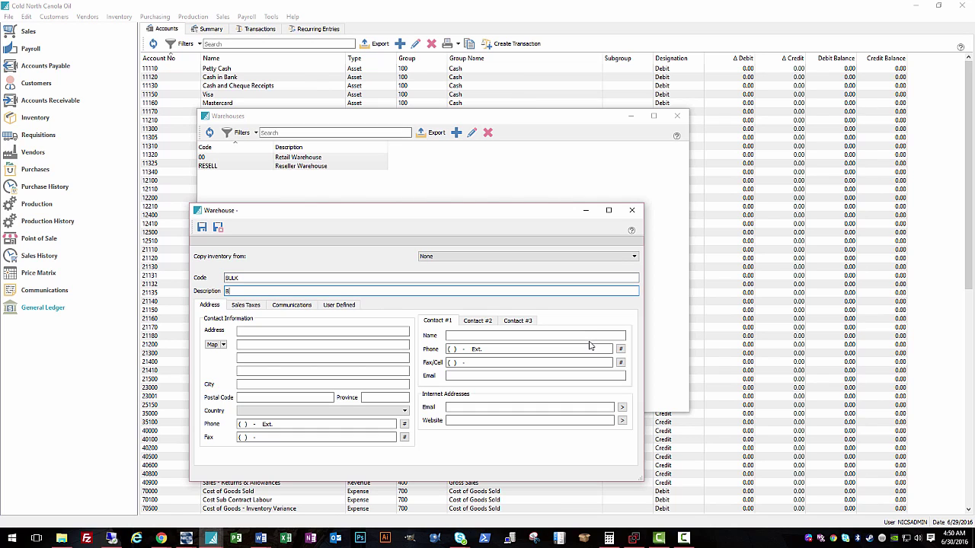
text(ulk Warehouse)
click(217, 227)
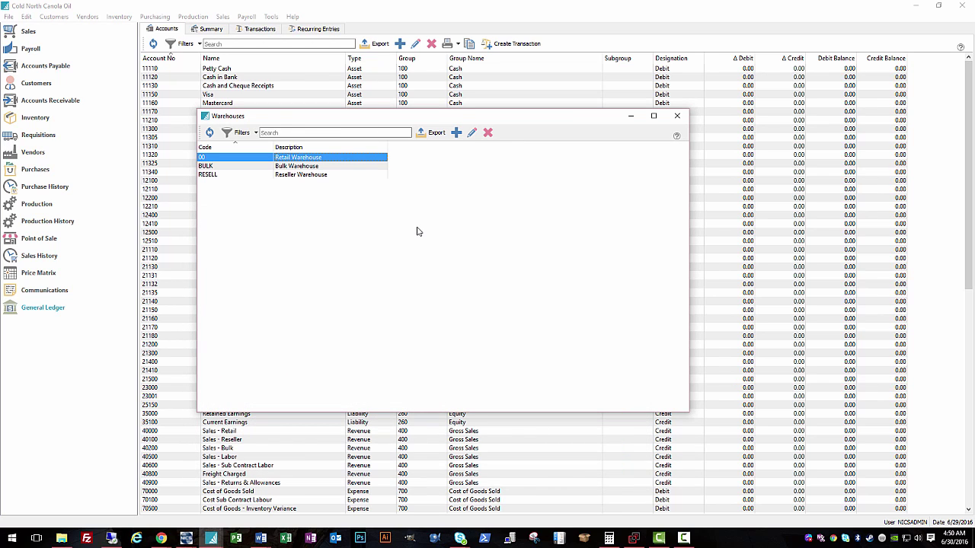
key(Down)
key(Down)
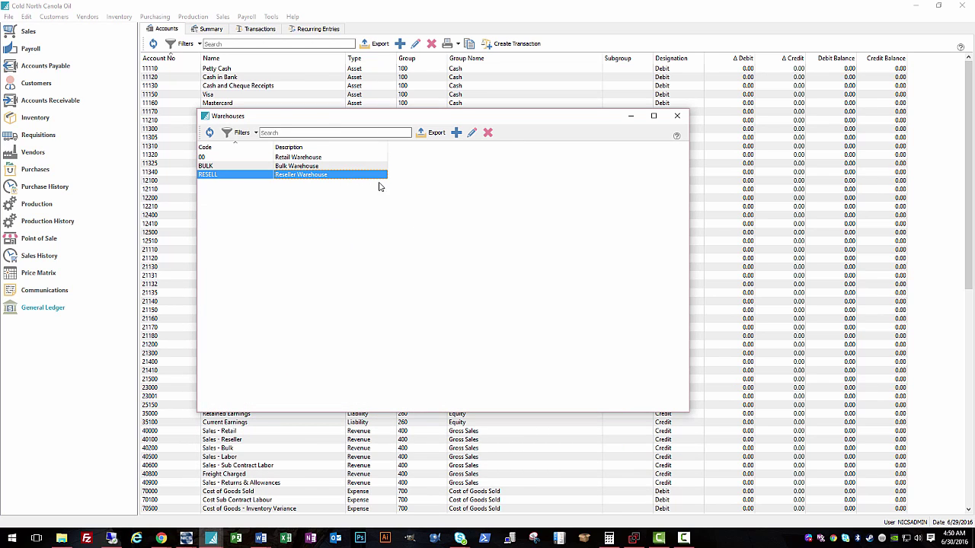
Step: Review the retail, bulk and reseller entries in the Warehouses list, and close the list
key(Up)
key(Up)
key(Down)
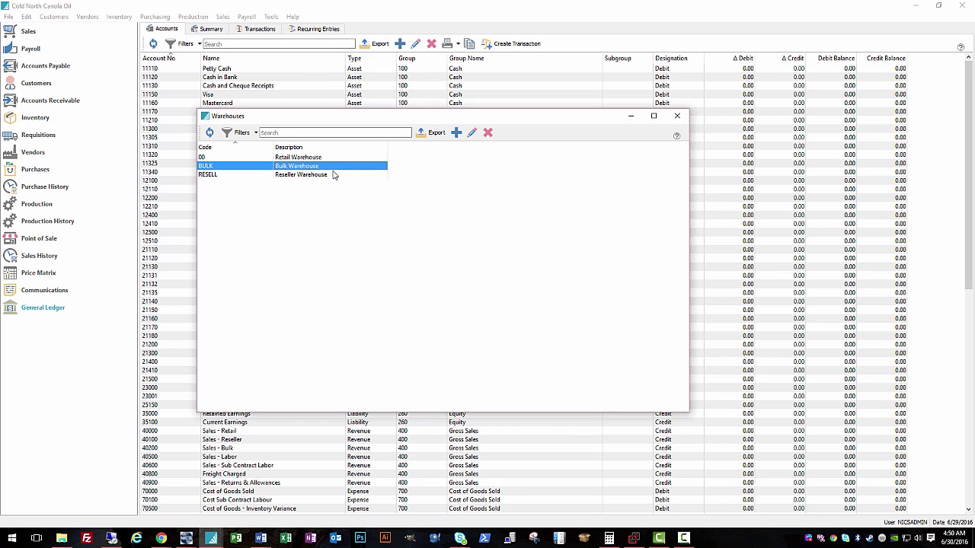
key(Down)
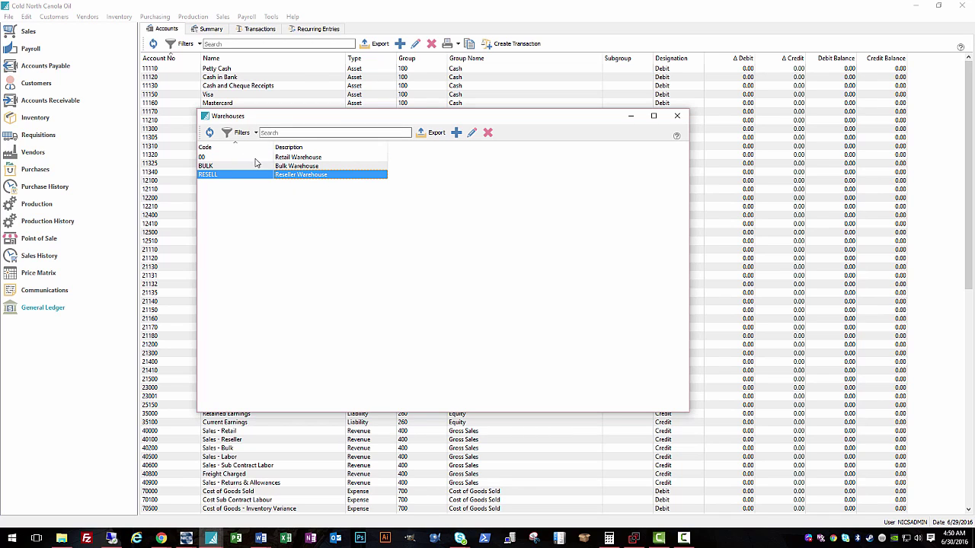
right_click(273, 174)
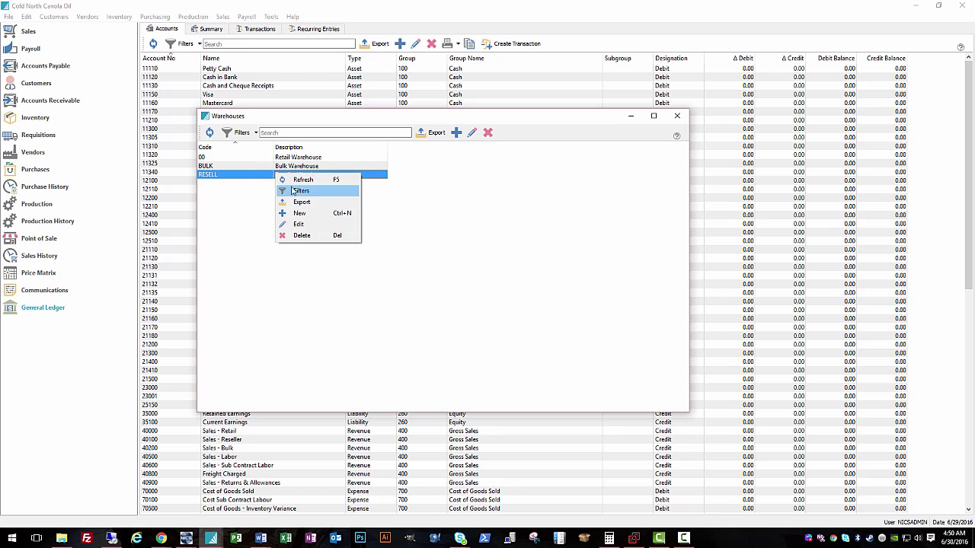
click(274, 176)
click(290, 166)
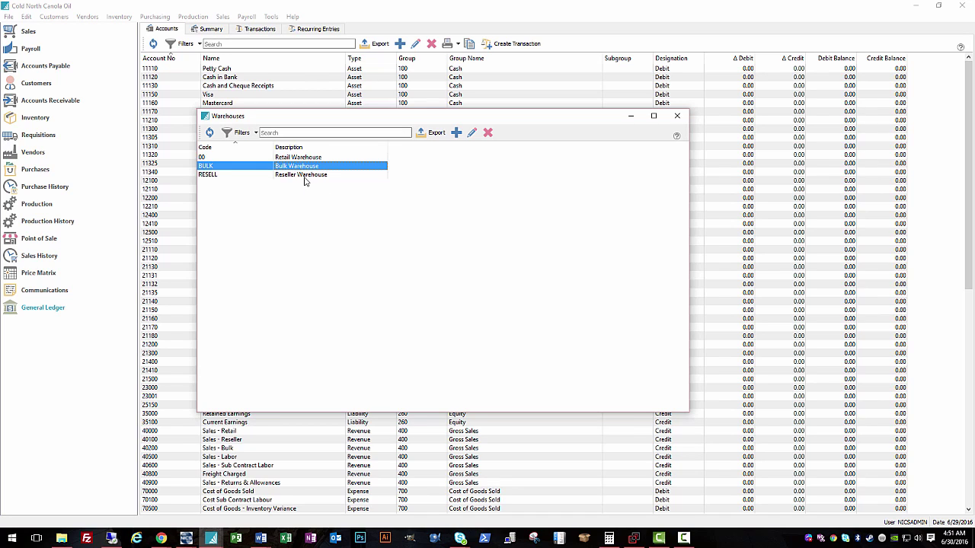
click(309, 176)
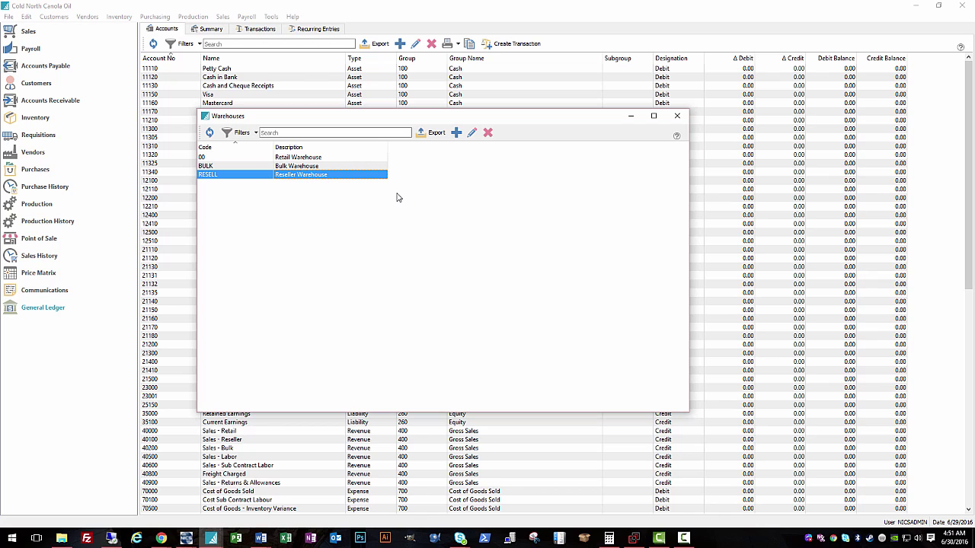
drag(556, 127, 567, 159)
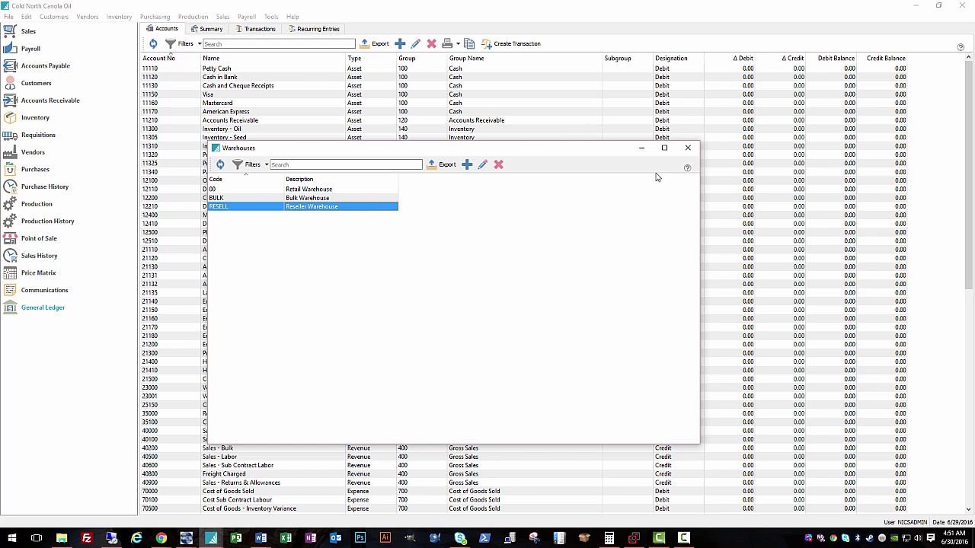
click(688, 148)
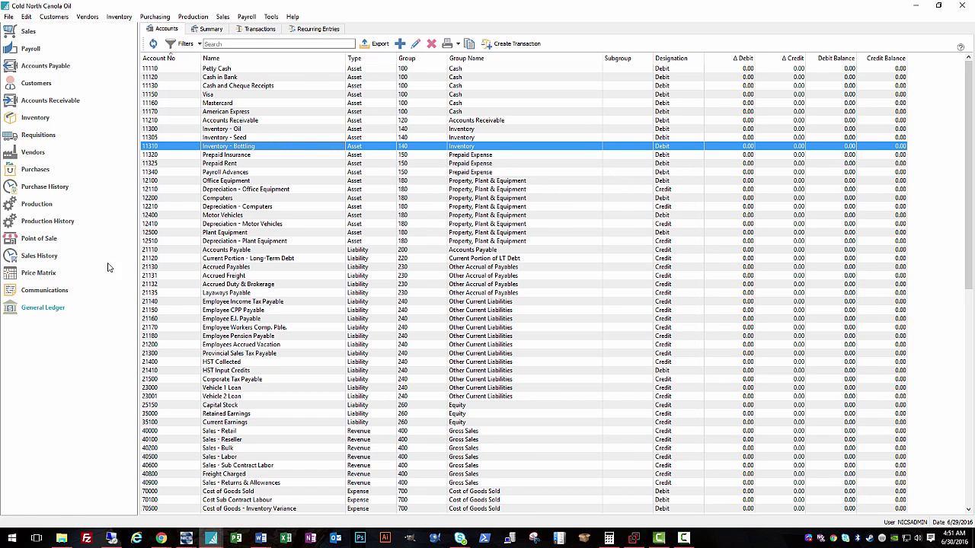
Step: Start a new vendor record with the vendor number ALIBABA and the name "Alibaba"
click(32, 151)
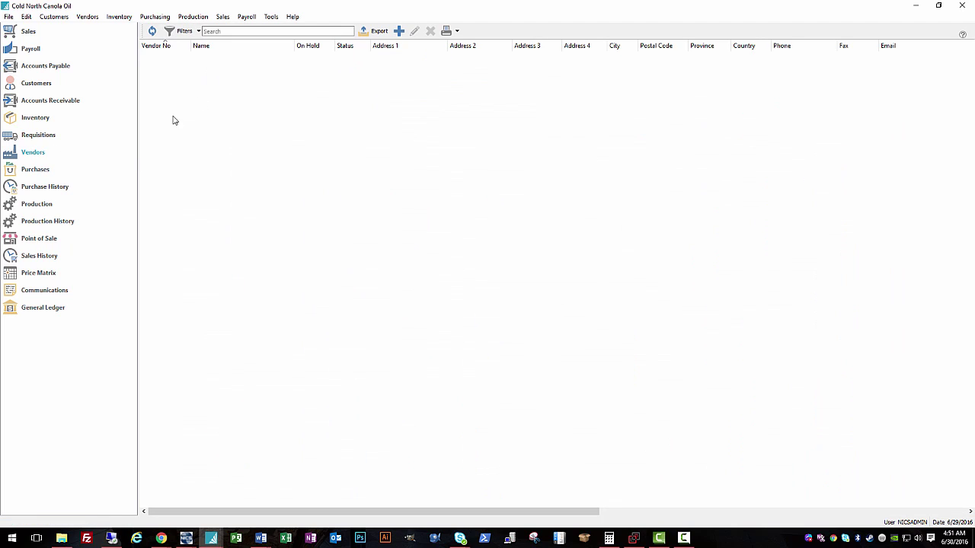
click(399, 31)
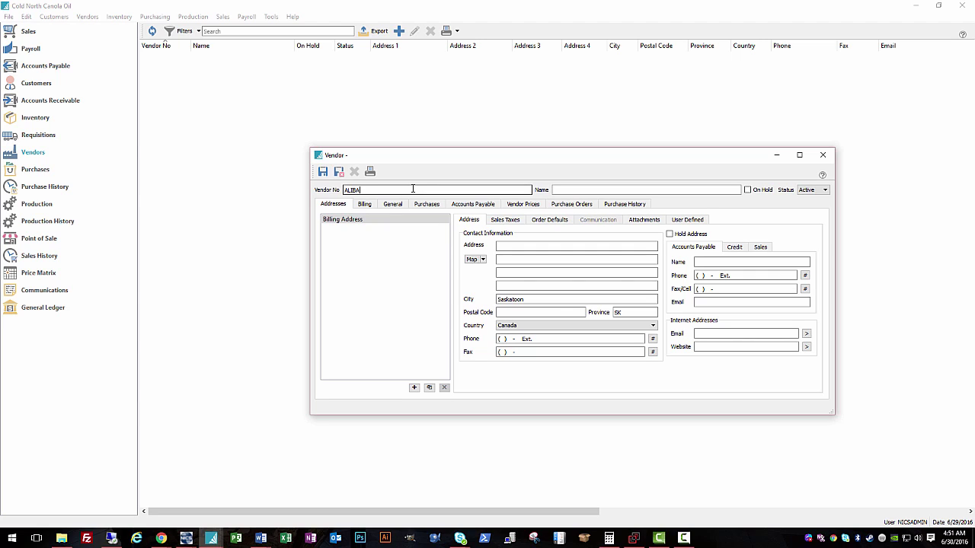
text(ALIBABA)
key(Tab)
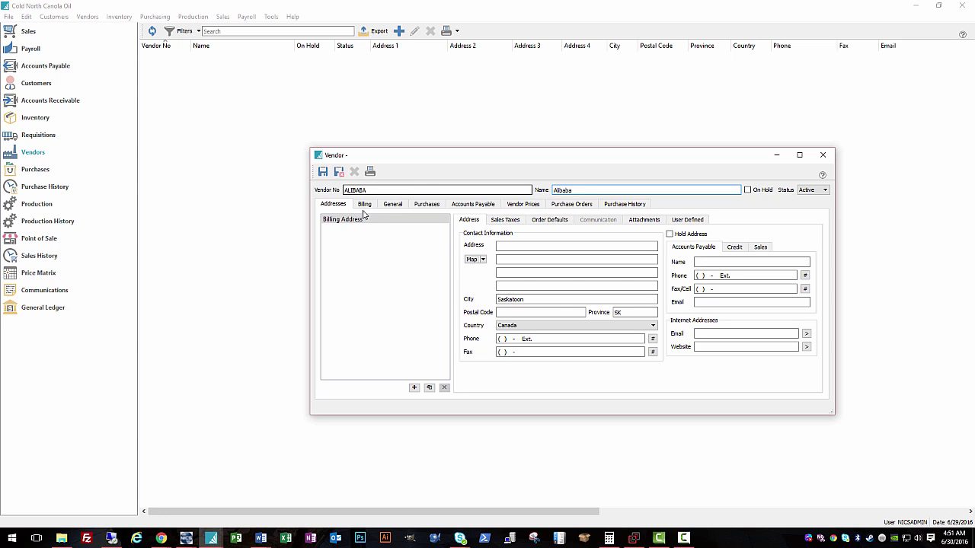
Step: Look through the vendor's sales tax, order defaults, attachments and user-defined settings, and save and close the record
click(511, 220)
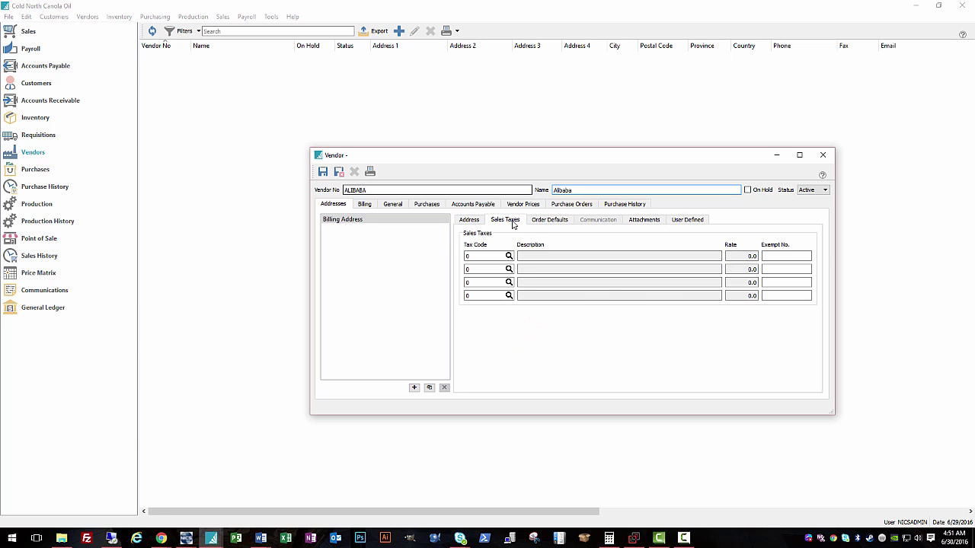
click(549, 220)
click(659, 220)
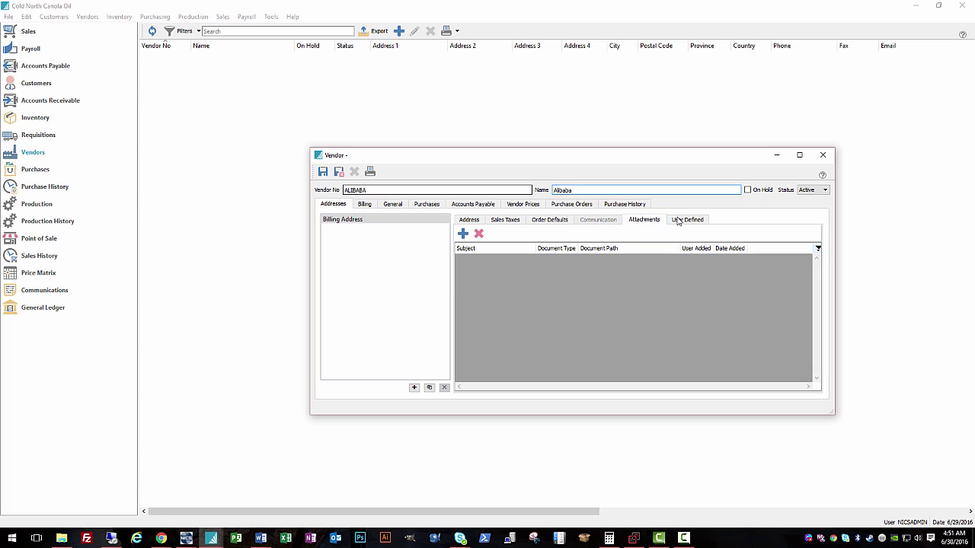
click(687, 220)
click(467, 220)
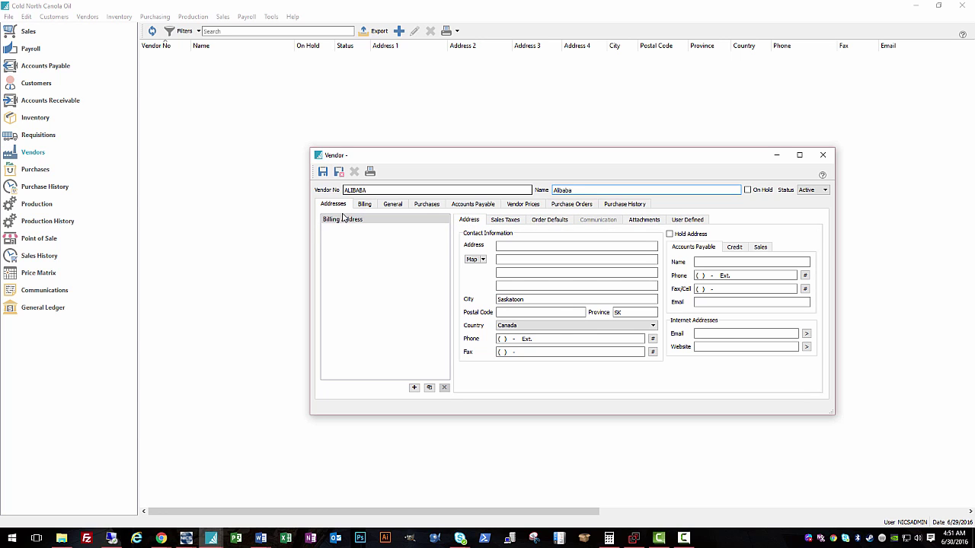
click(339, 172)
Step: Add another vendor with the number CANOLA1 and the name "First Canola Seed Supplier", and save and close it
click(398, 30)
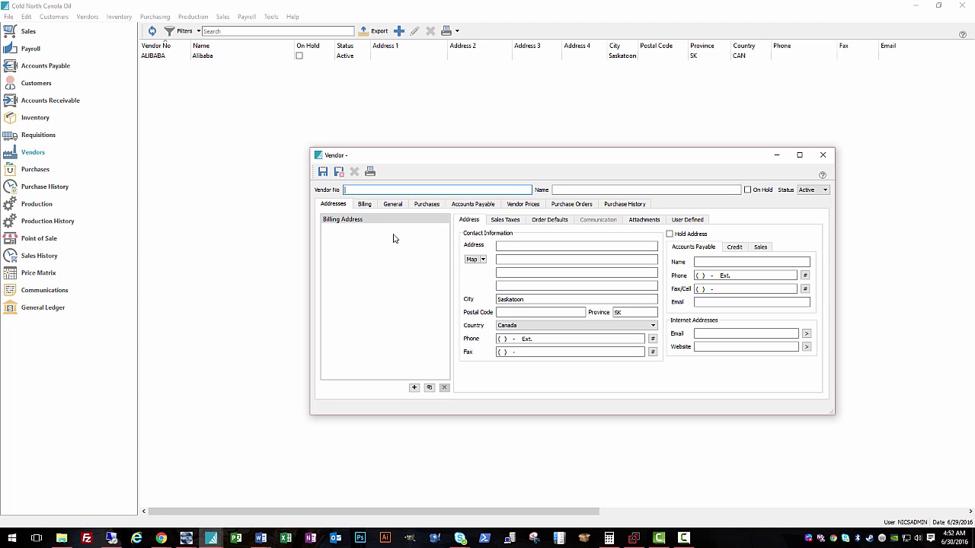
key(Tab)
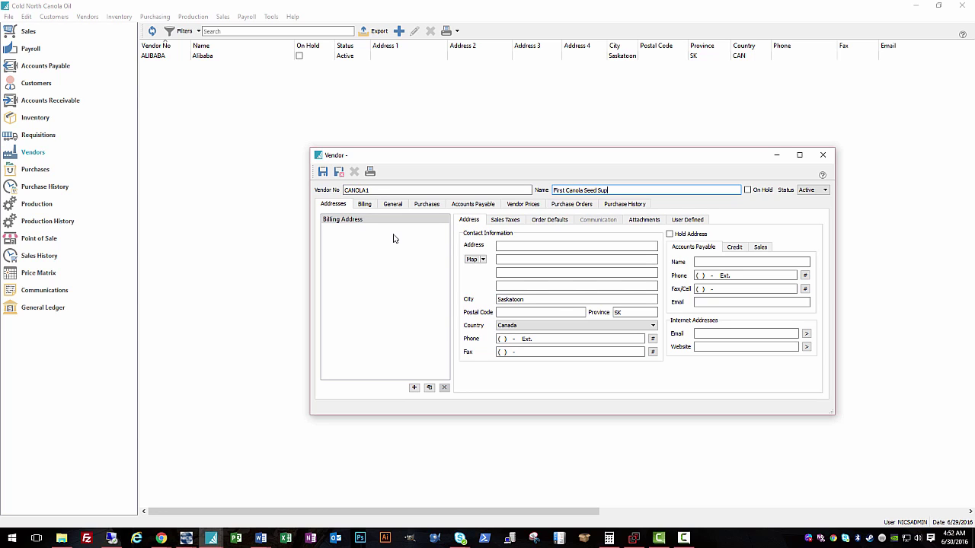
click(338, 171)
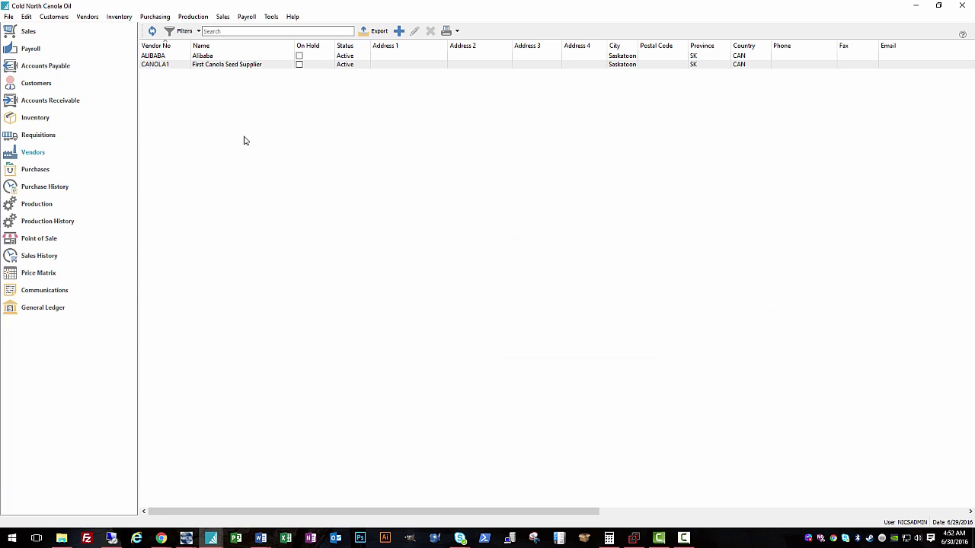
Step: Start a new inventory item and assign it to the BULK warehouse
click(38, 119)
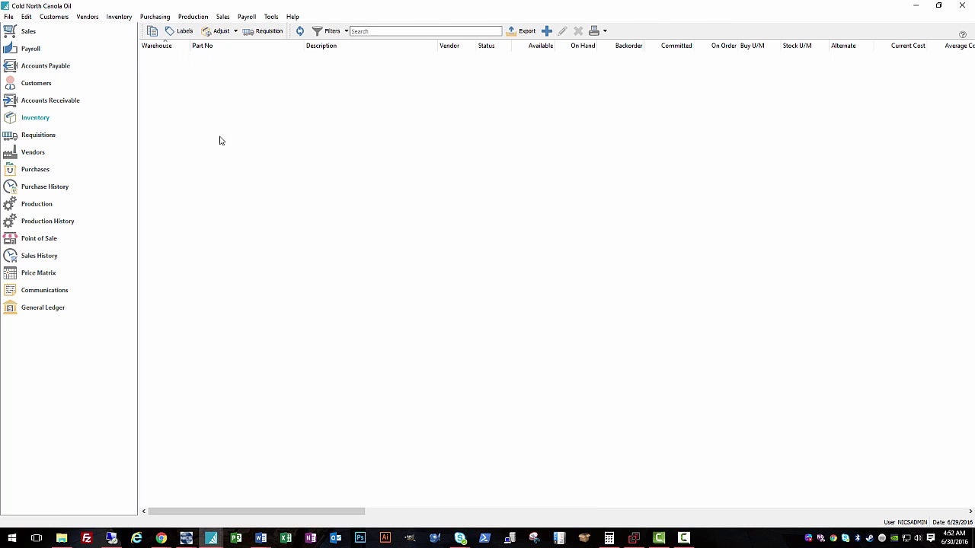
click(533, 32)
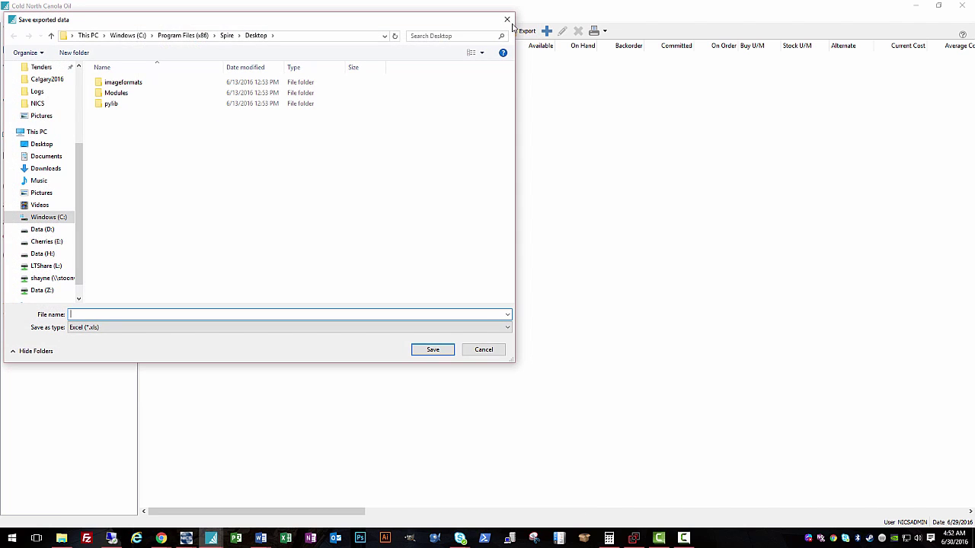
key(Escape)
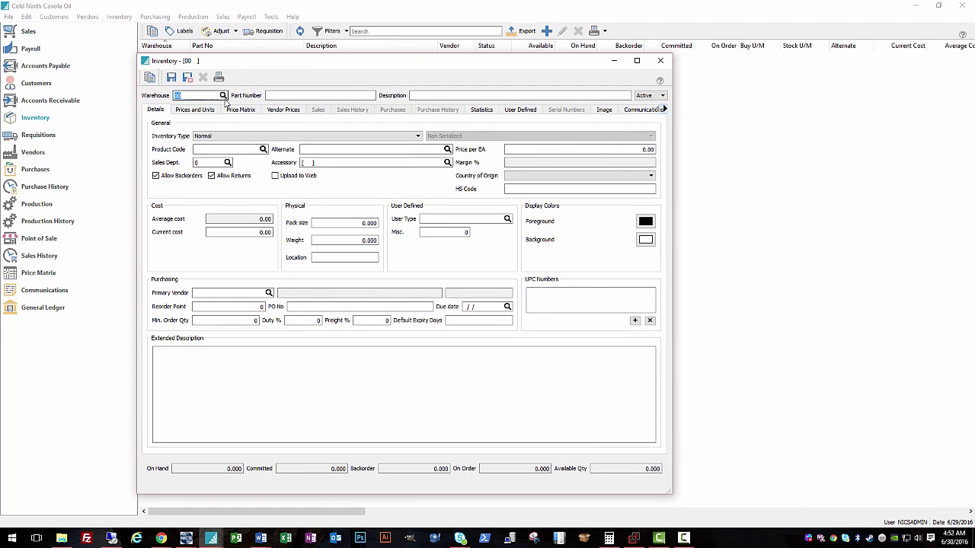
text(00)
click(222, 96)
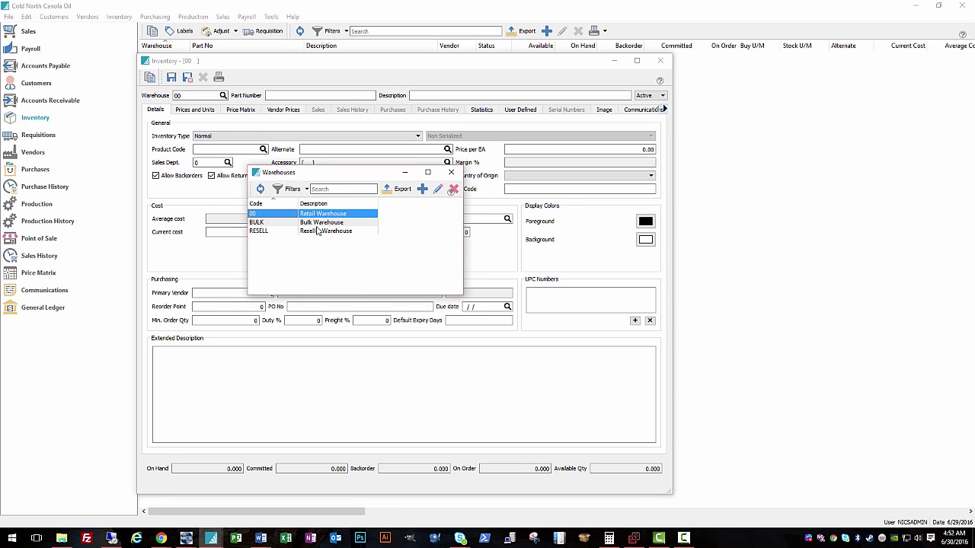
click(318, 230)
double_click(317, 222)
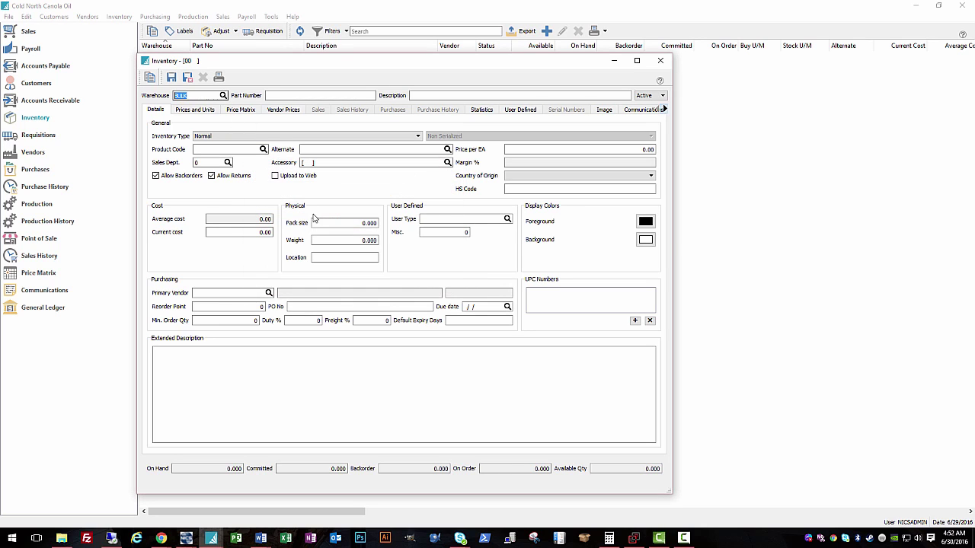
Step: Set the item's part number to CANOLA and its description to "Canola Seed Bulk"
click(273, 96)
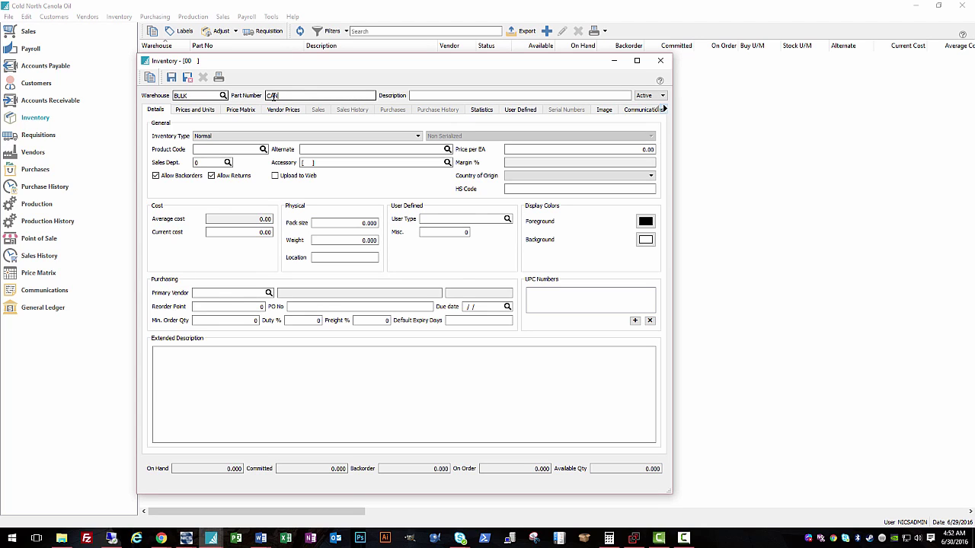
key(Tab)
double_click(302, 97)
text(C)
key(Tab)
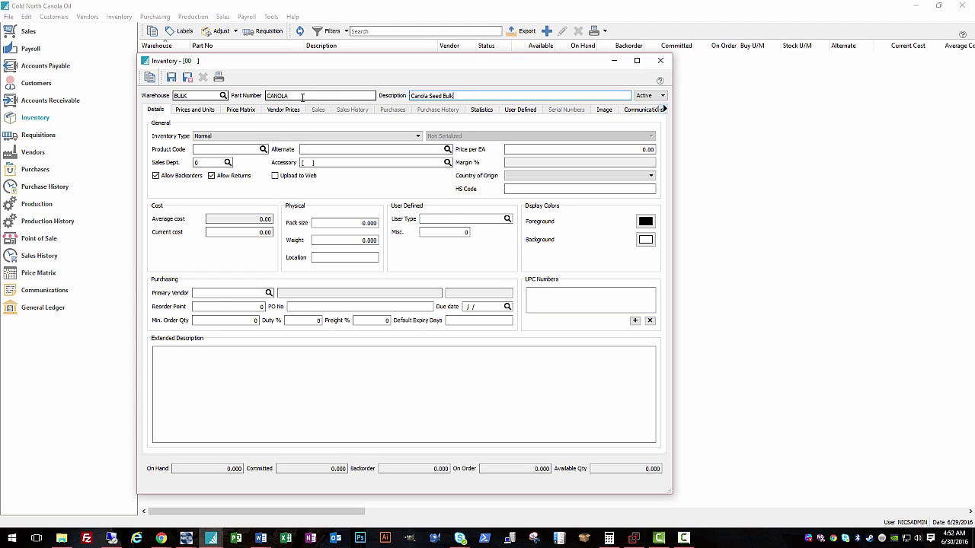
Step: Set the item's inventory type to Raw Material and its product code to BULK
click(275, 136)
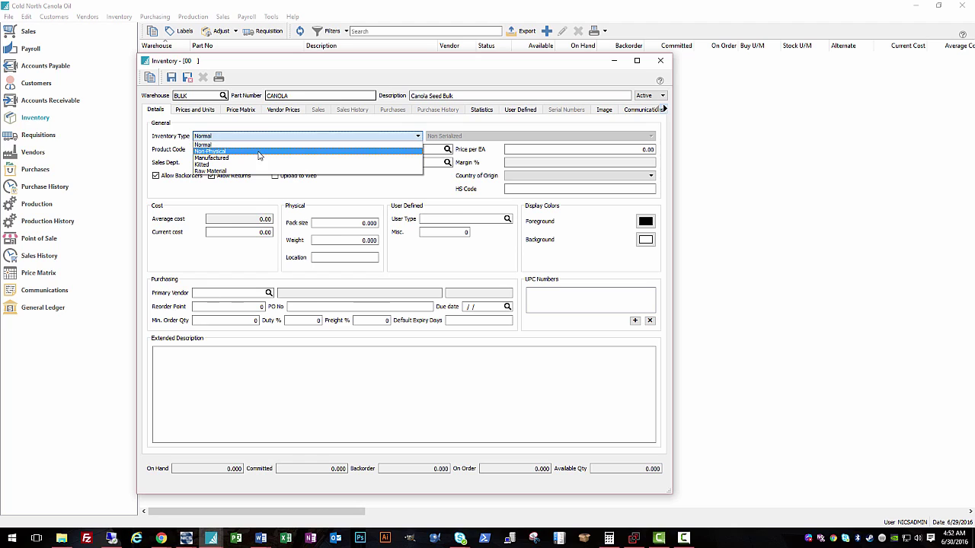
click(274, 171)
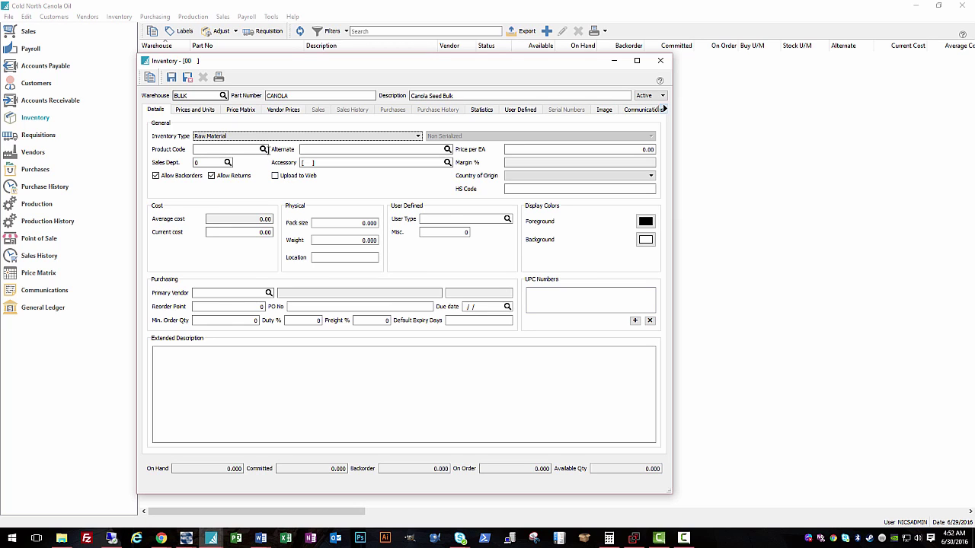
click(262, 149)
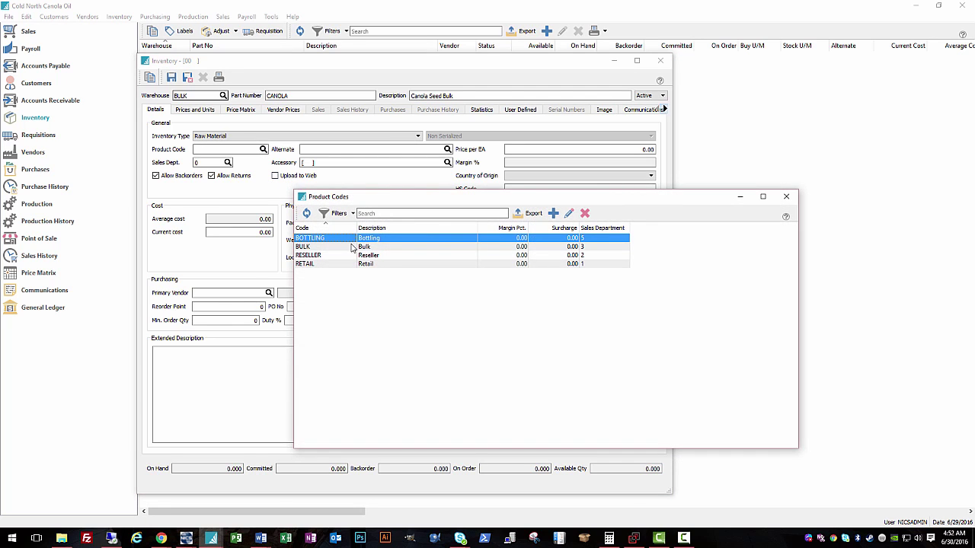
double_click(367, 247)
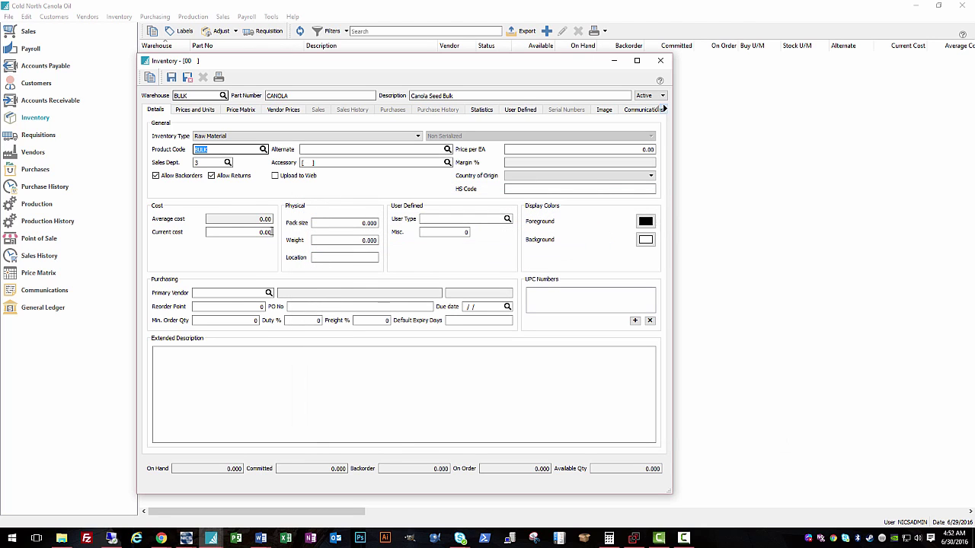
Step: Change the item's sales department to 4, the one linked to the 11305 seed inventory account
click(227, 162)
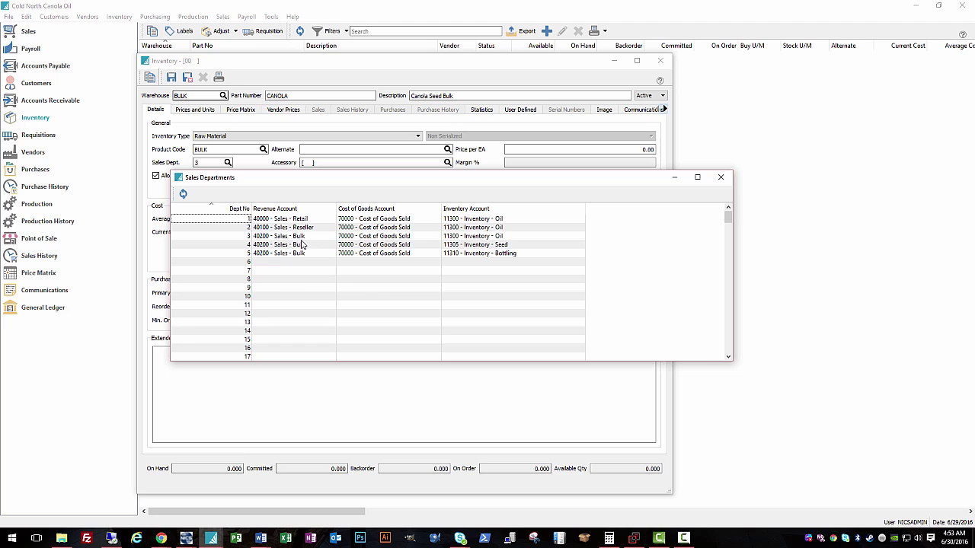
click(294, 237)
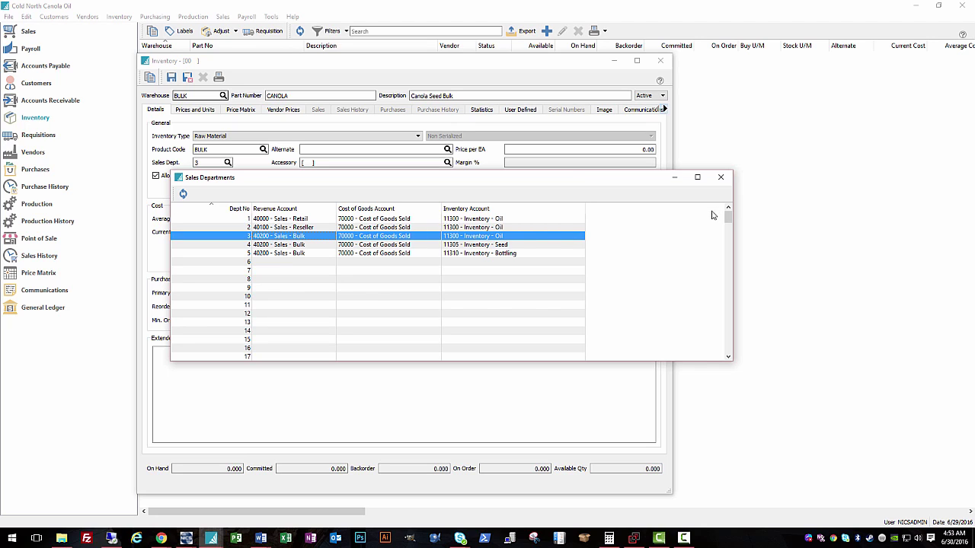
click(327, 245)
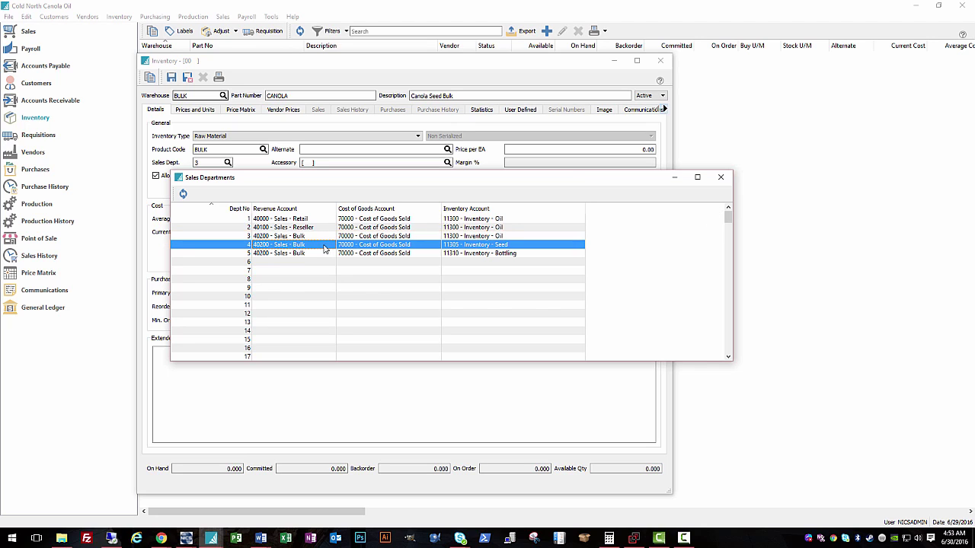
double_click(478, 246)
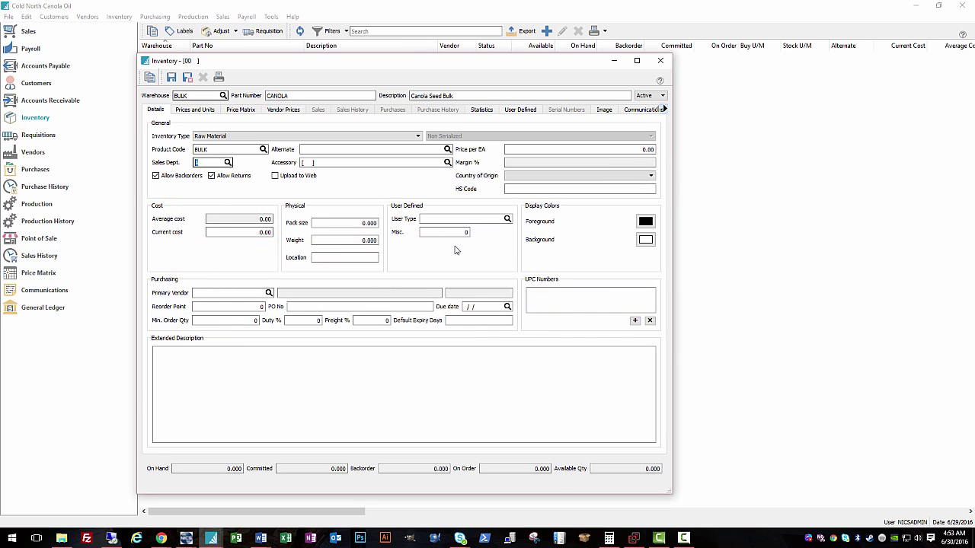
click(516, 152)
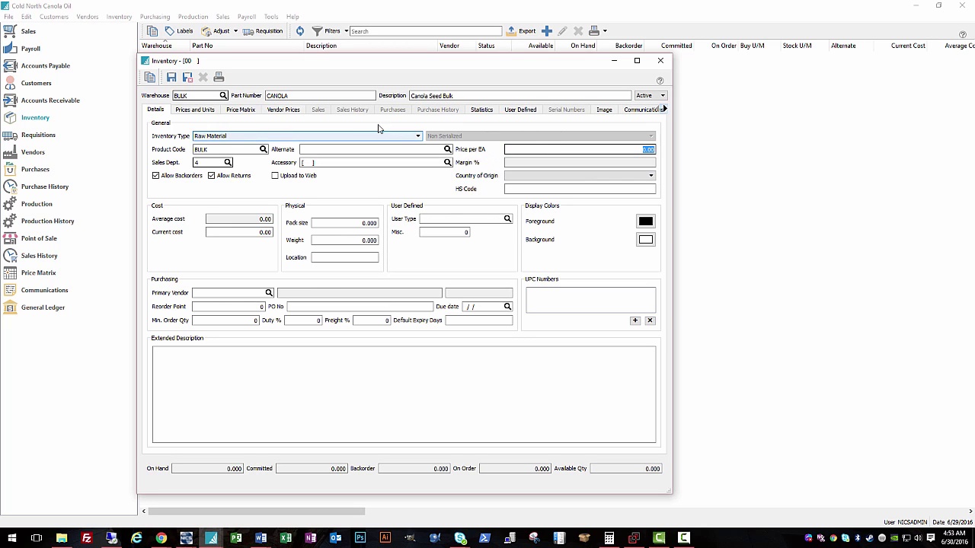
Step: Add a KG unit of measure described as "Kilogram" and make it the item's inventory unit
click(206, 112)
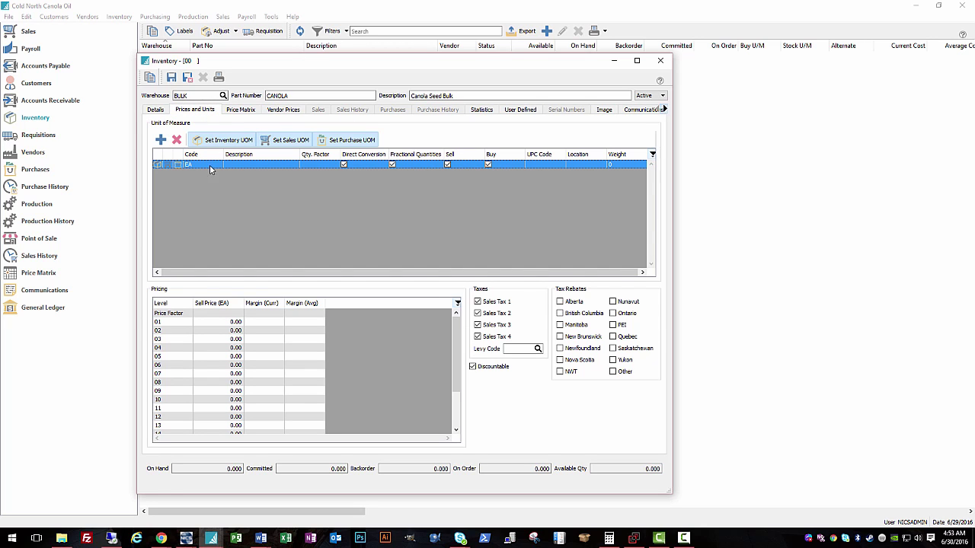
click(159, 139)
text(KG)
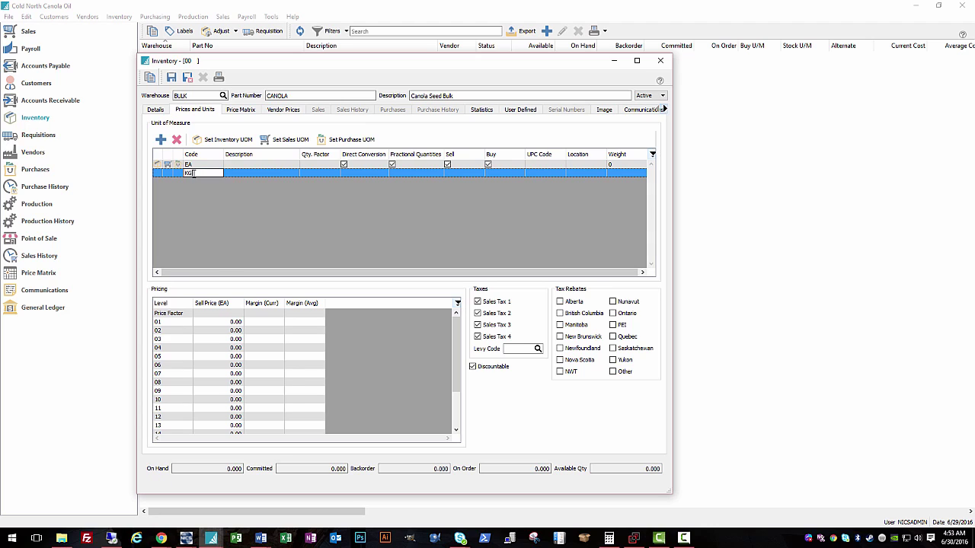
key(Return)
click(253, 173)
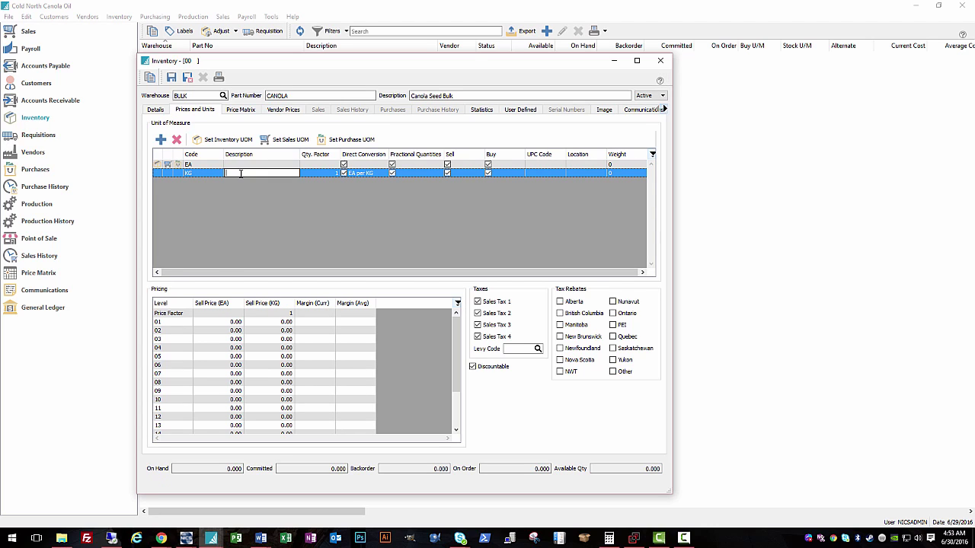
text(Kilogram)
key(Return)
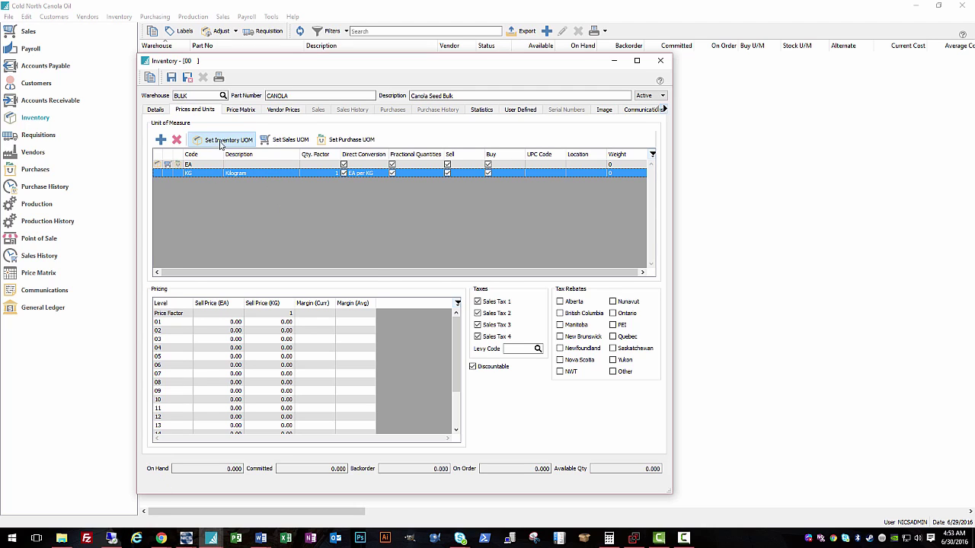
click(221, 141)
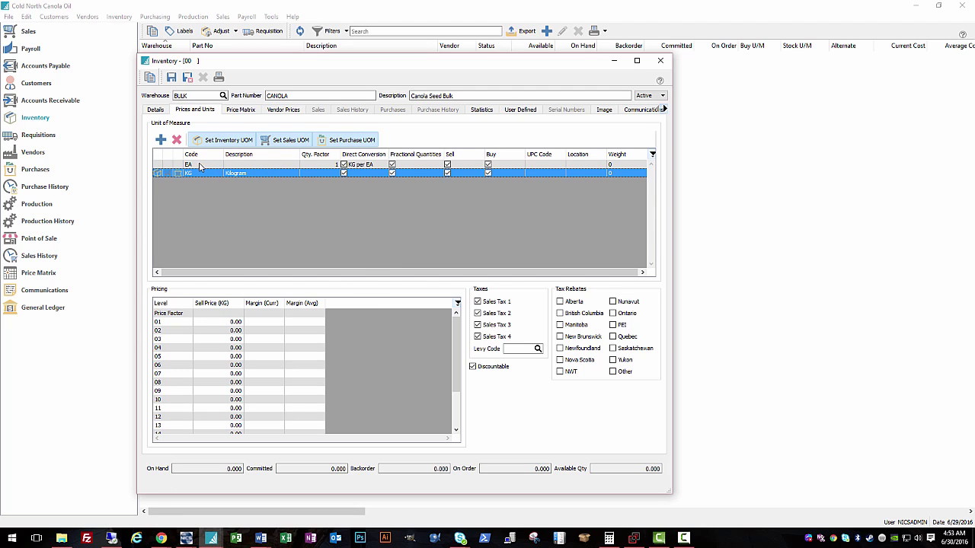
Step: Set the item's price per KG to 0.48 and its current cost to 0.48
click(158, 111)
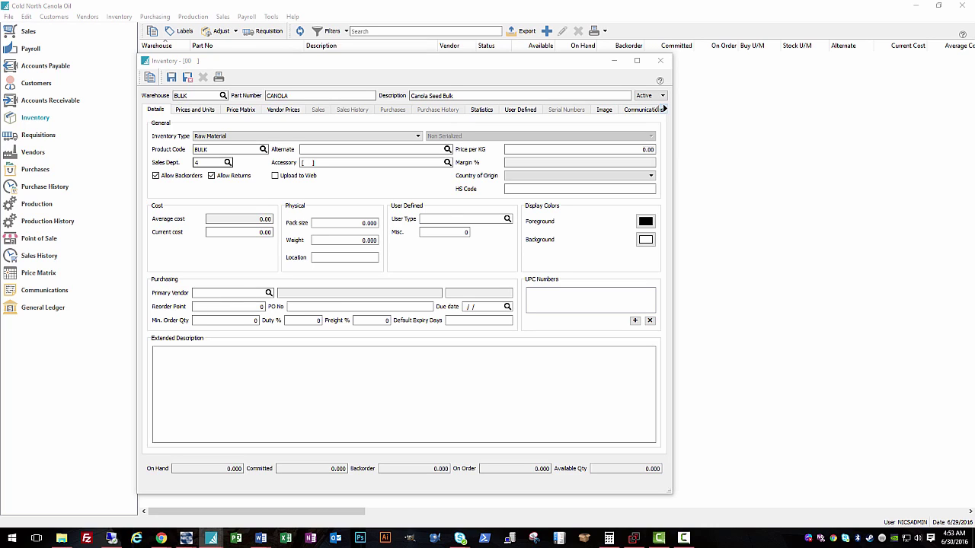
click(581, 150)
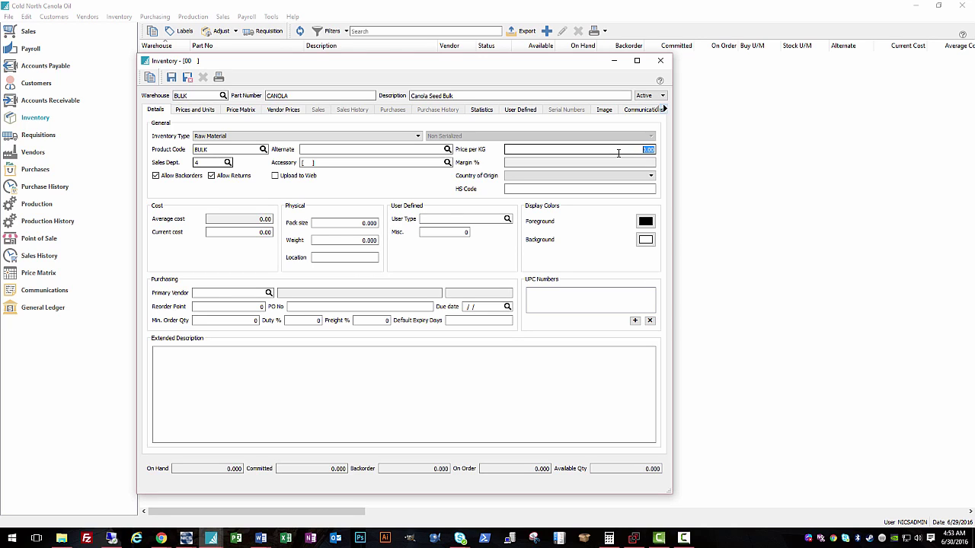
text(0)
key(Tab)
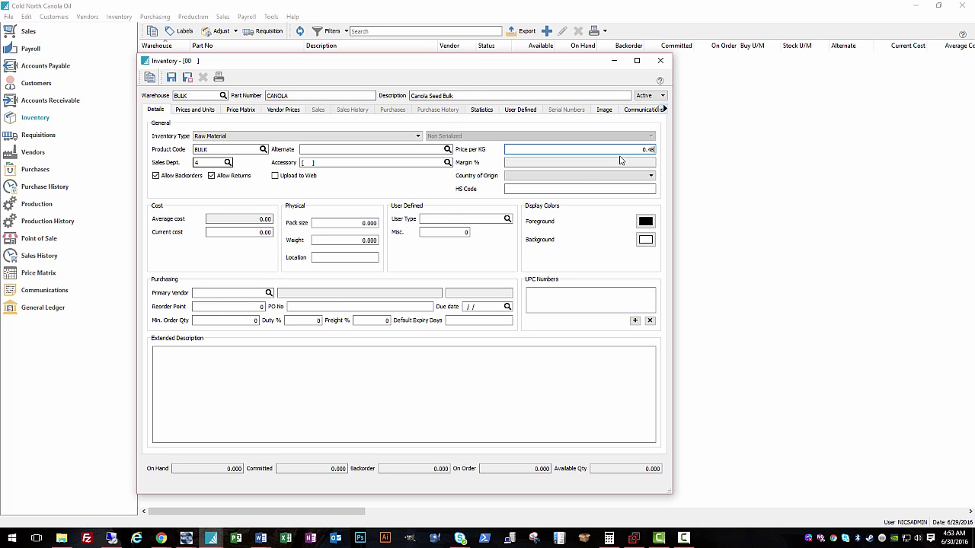
click(266, 231)
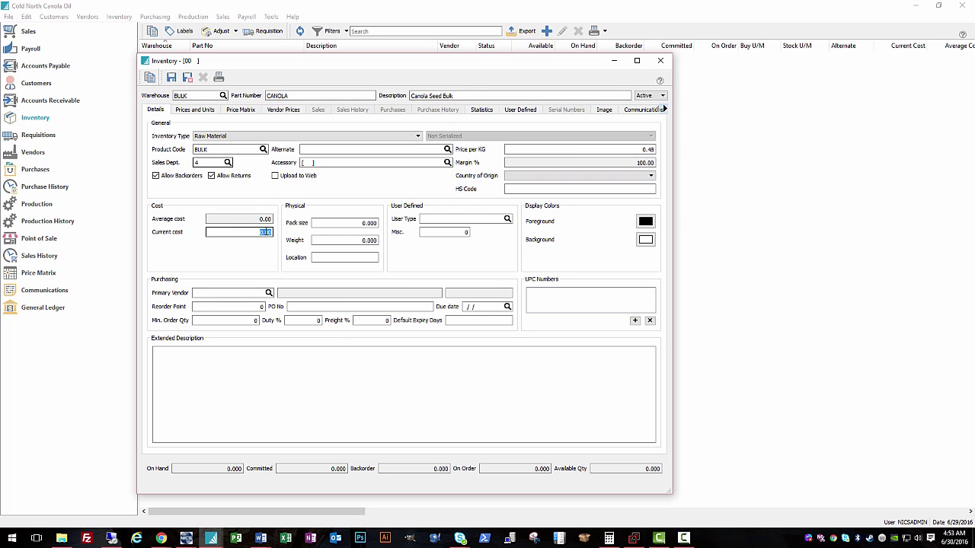
text(.48)
key(Tab)
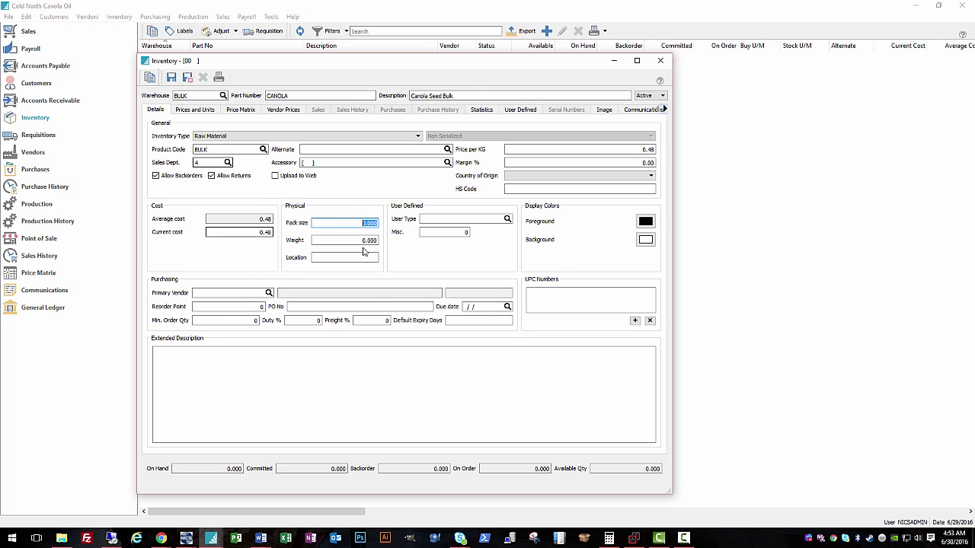
Step: Set the item's pack size to 34,000 and its weight to 34,000
text(34)
key(Tab)
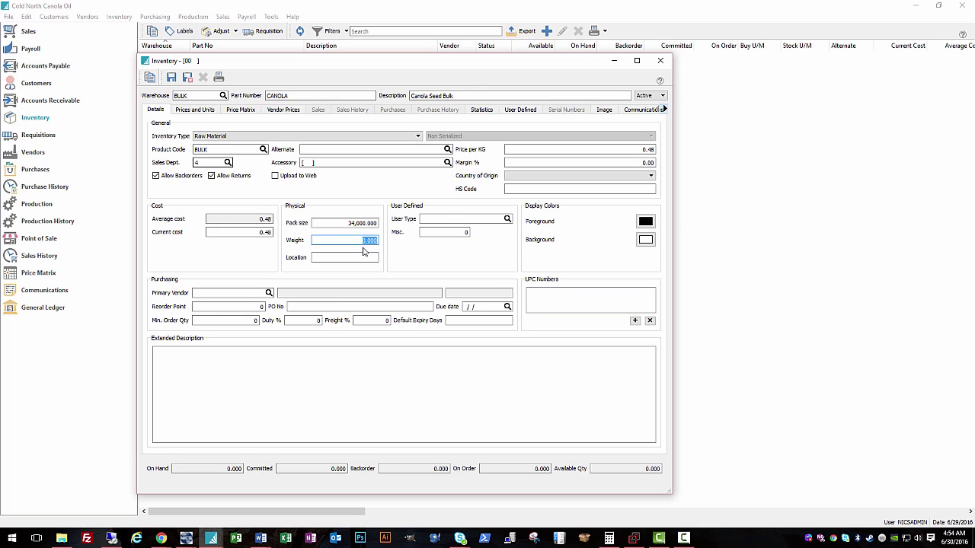
text(34)
key(Tab)
Step: Set the item's primary vendor to CANOLA1, First Canola Seed Supplier
click(237, 294)
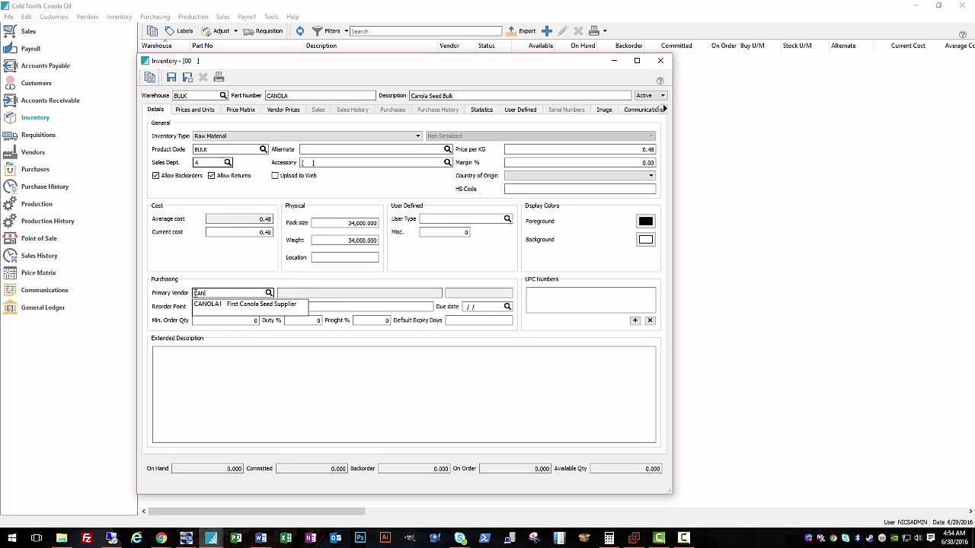
click(226, 308)
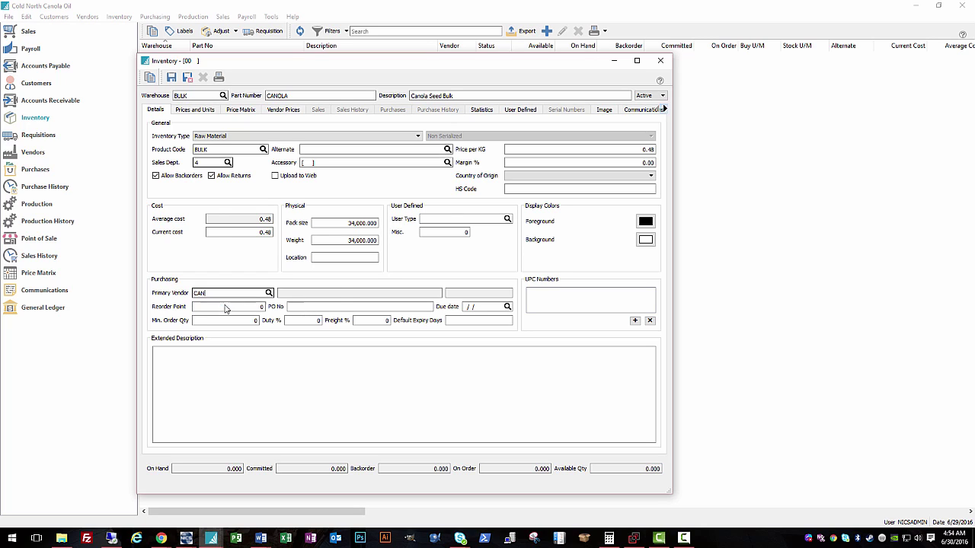
click(301, 352)
Step: Set the item's reorder point to 20,000 and its minimum order quantity to 34,000
click(230, 308)
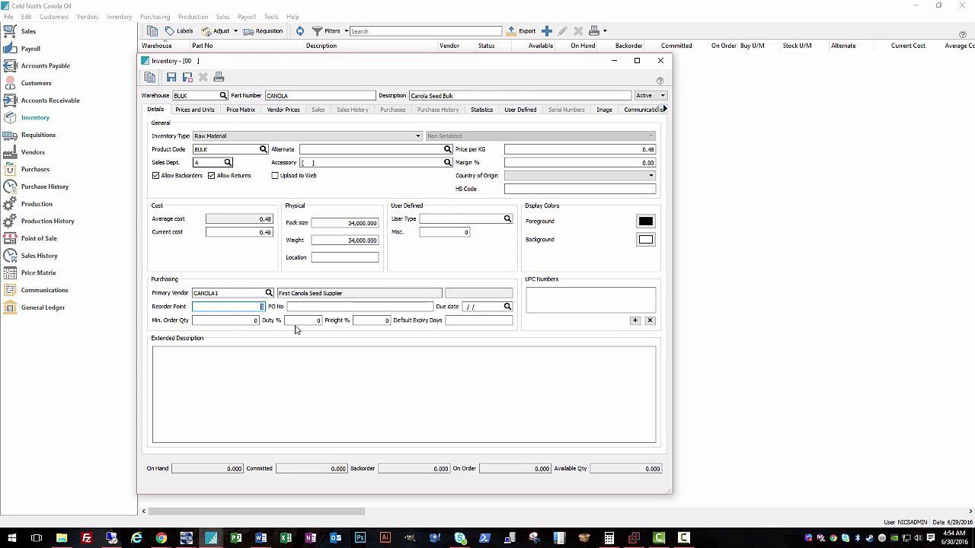
text(20,000)
key(Tab)
click(251, 320)
text(3)
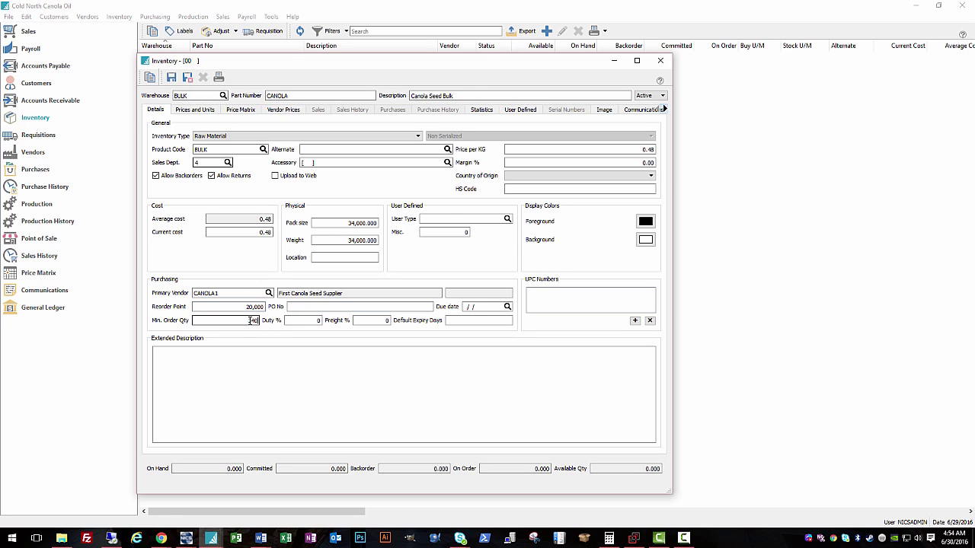
text(4)
key(Tab)
Step: Review the item's units and pricing, price matrix, vendor prices, statistics, user-defined and image information, and return to its details
click(207, 111)
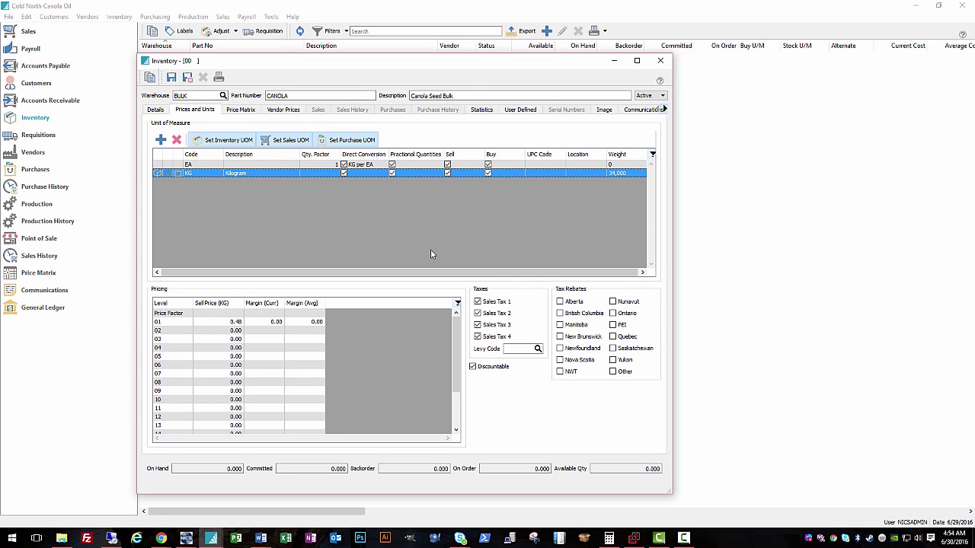
click(247, 112)
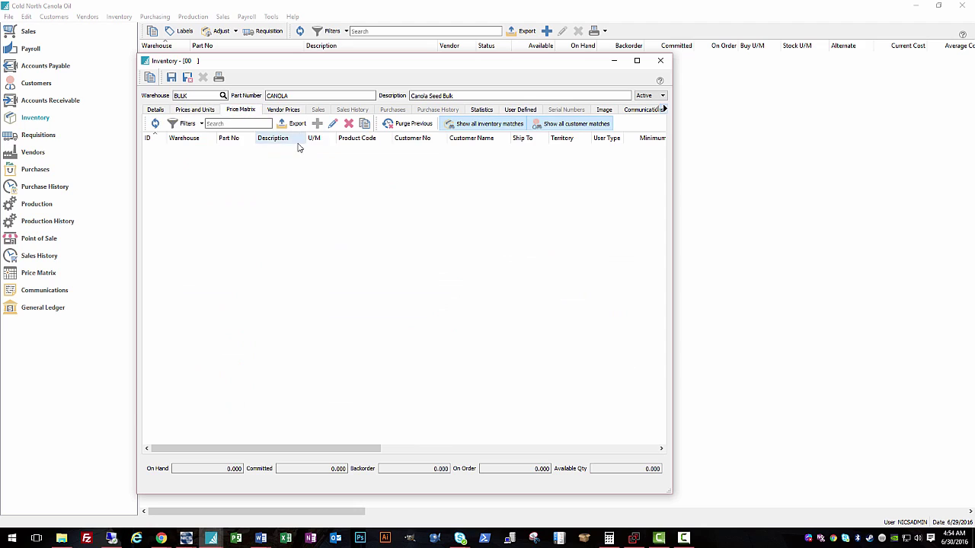
click(290, 114)
click(252, 112)
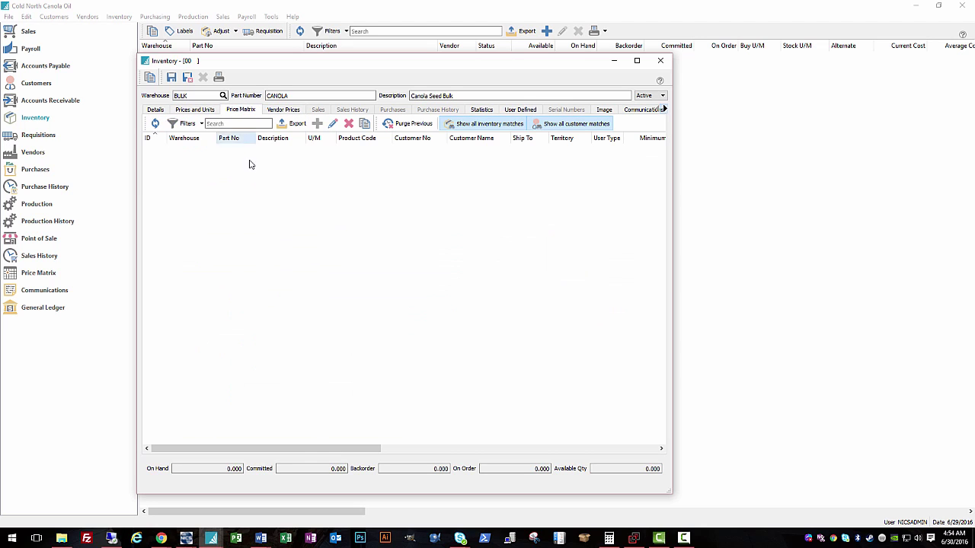
click(280, 114)
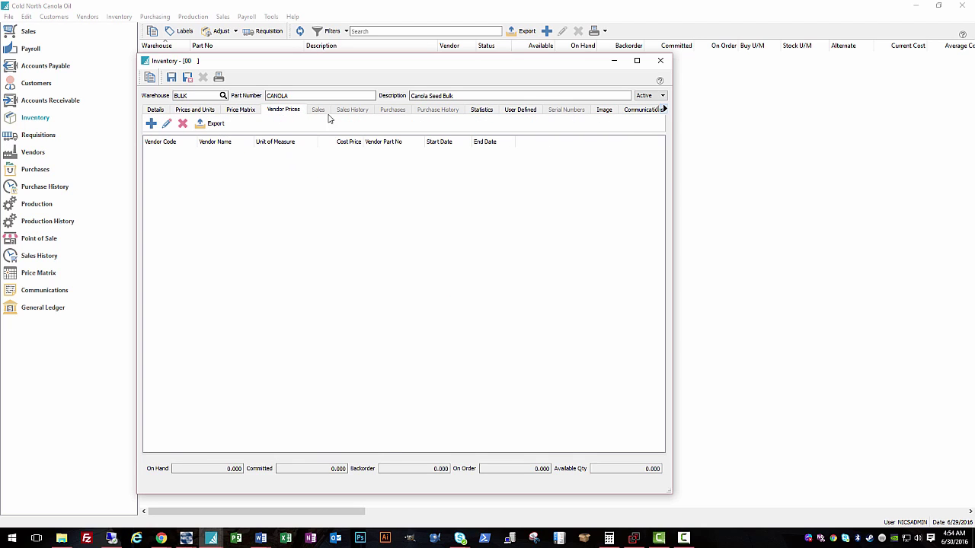
click(482, 112)
click(531, 112)
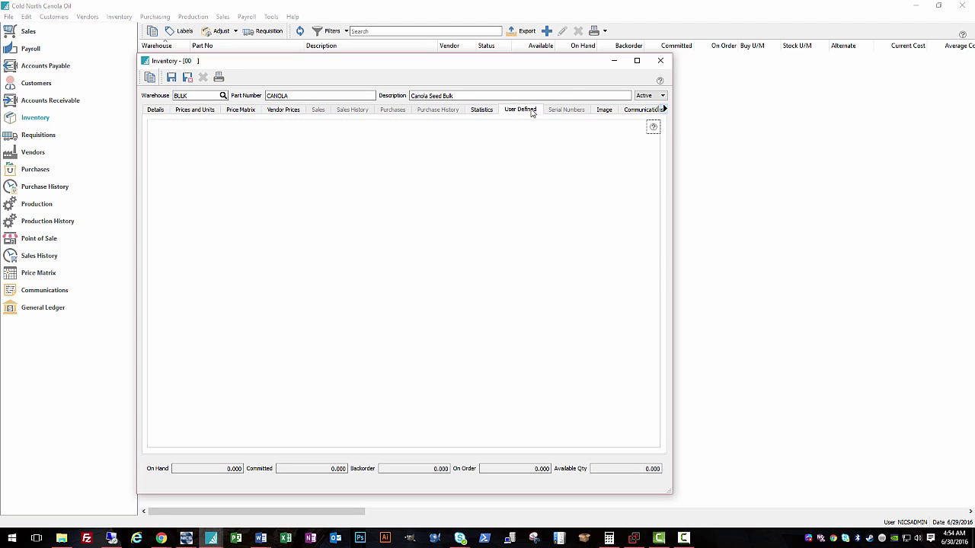
click(608, 112)
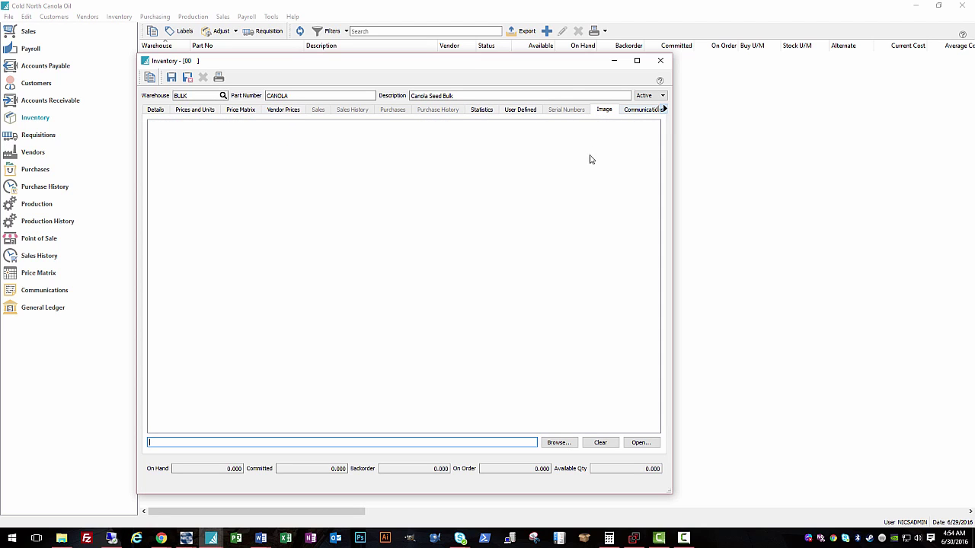
click(152, 112)
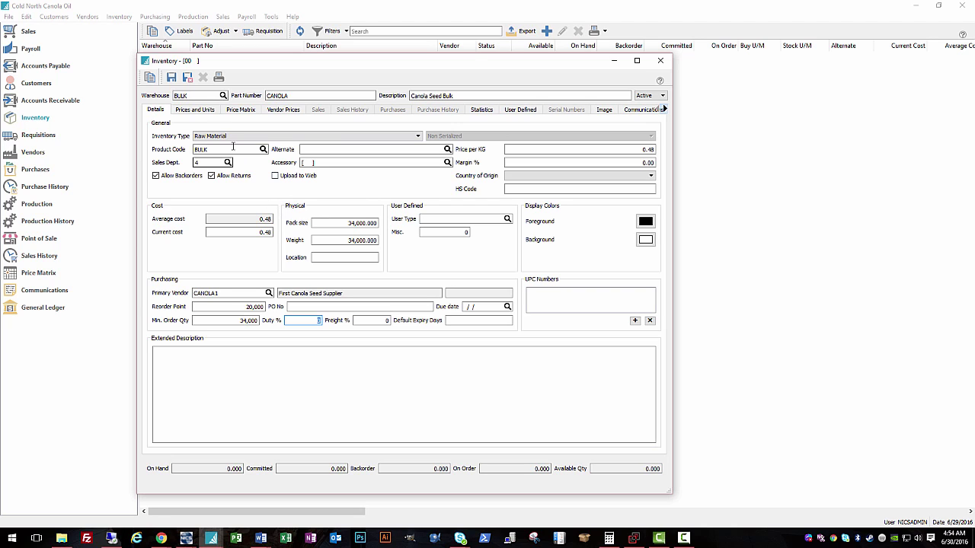
Step: Save the canola seed item without copying it to the Retail and Reseller warehouses, and start another inventory item
click(189, 79)
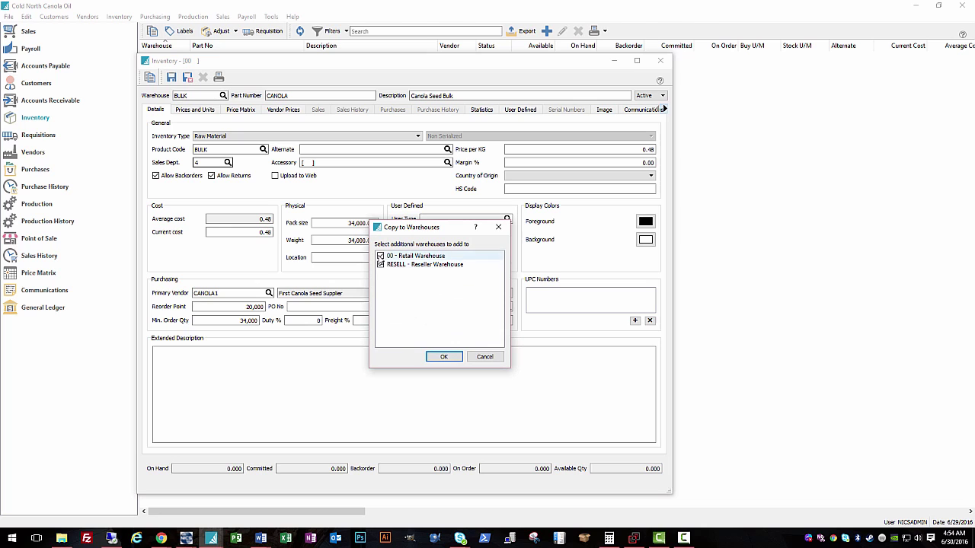
click(380, 265)
click(443, 357)
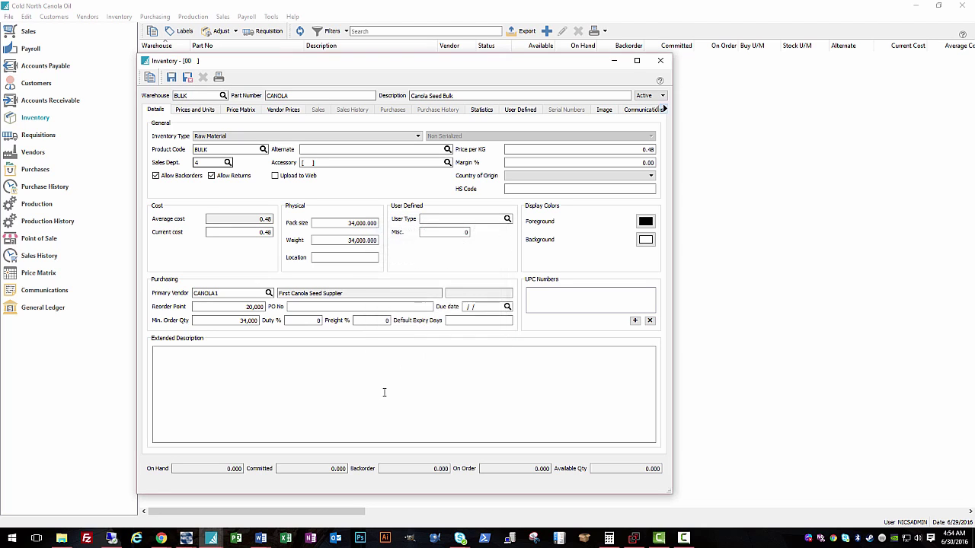
click(546, 30)
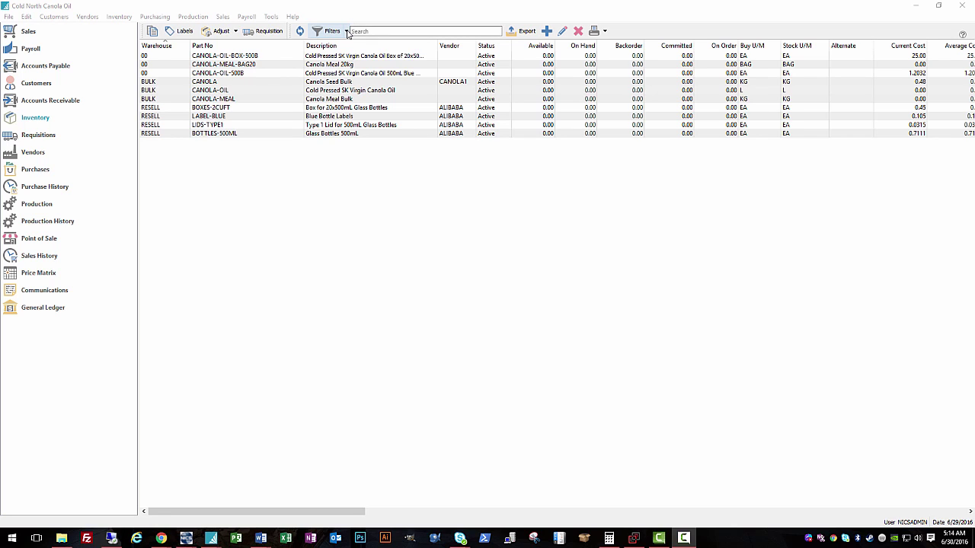
Step: Filter the inventory list to items whose warehouse is one of 00 - Retail Warehouse
click(347, 31)
click(323, 88)
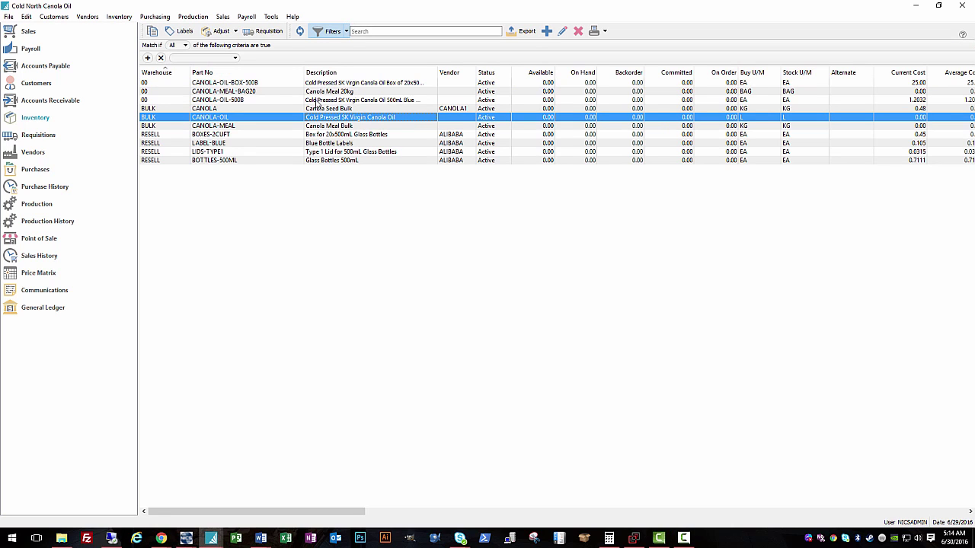
click(233, 59)
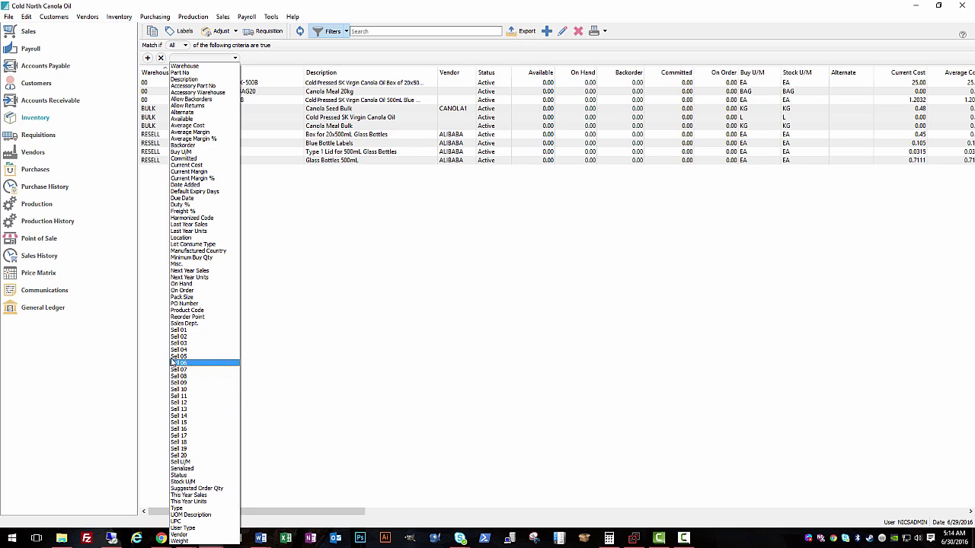
click(185, 66)
click(304, 58)
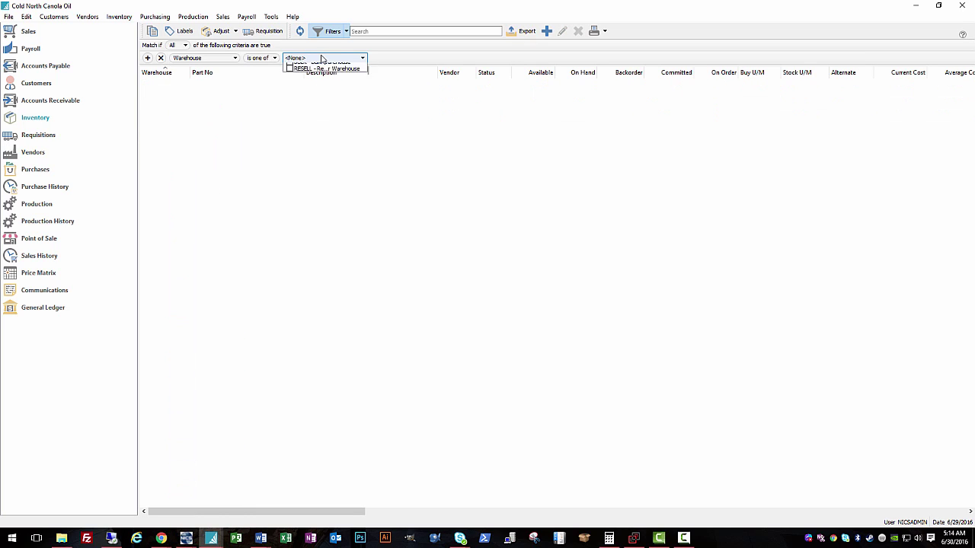
click(289, 67)
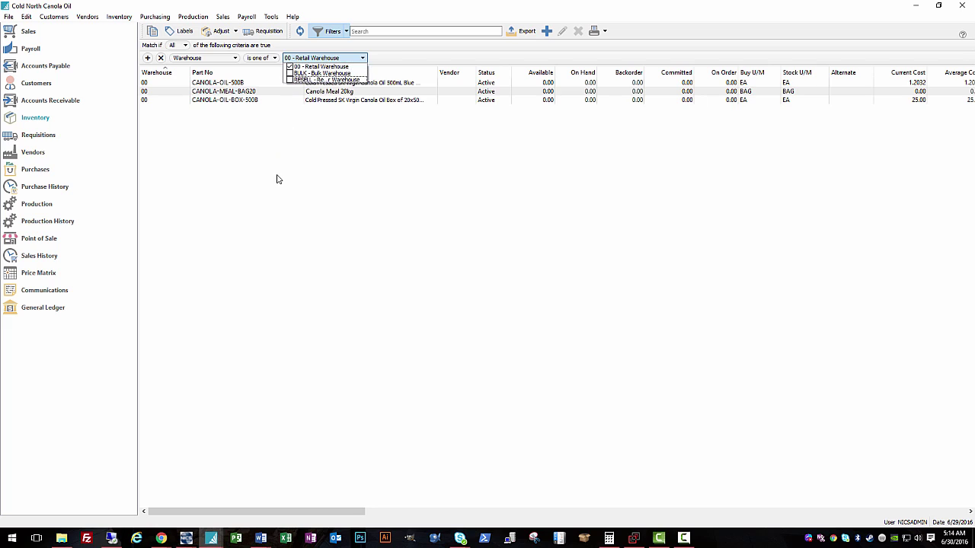
click(267, 201)
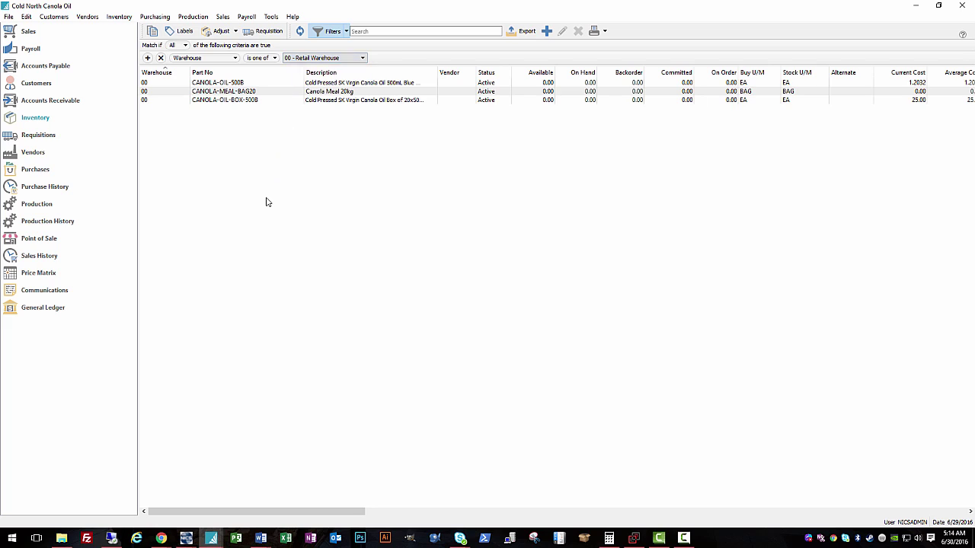
Step: Save the warehouse filter as the default and as a user preset named "Retail"
click(346, 31)
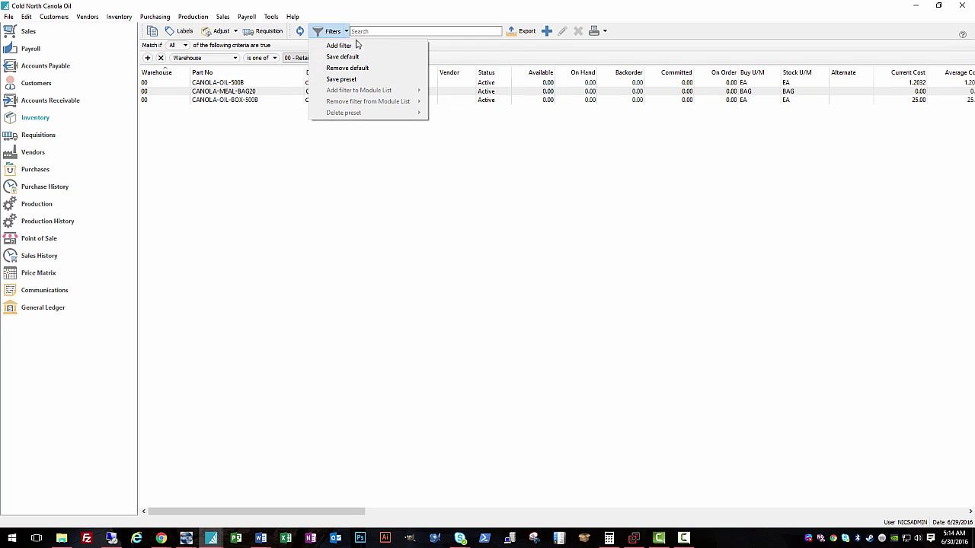
click(351, 60)
click(346, 31)
click(348, 79)
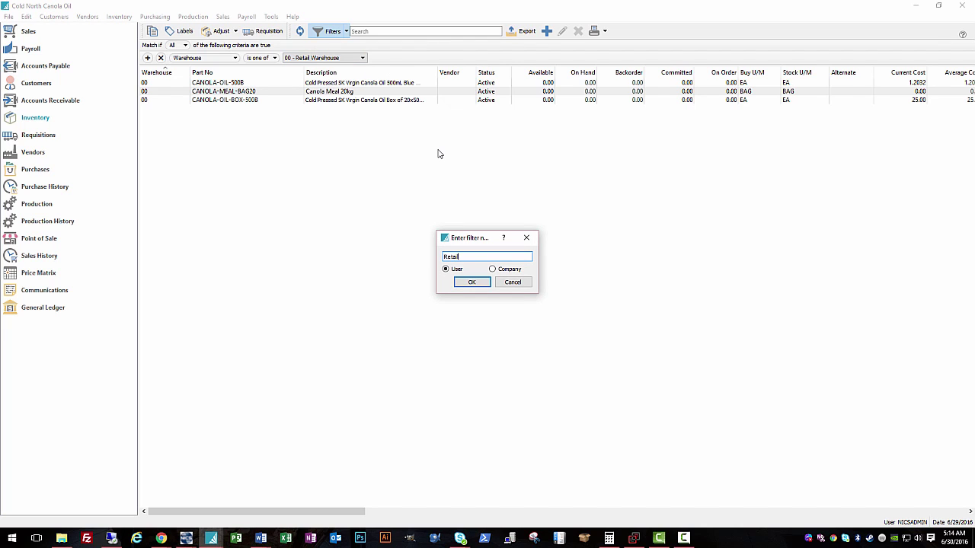
text(Retail)
key(Tab)
click(472, 282)
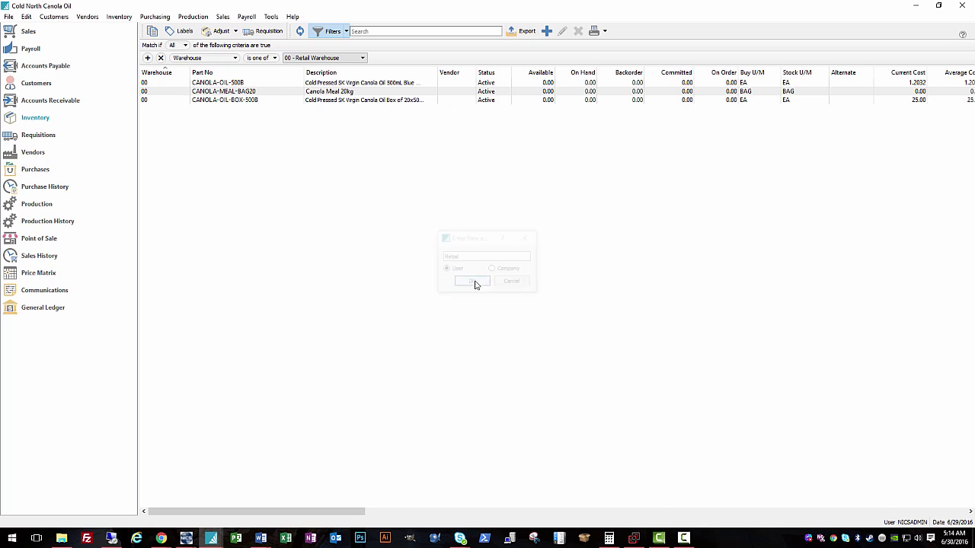
Step: Add the Retail filter preset to the Module List
click(346, 33)
mouse_move(364, 93)
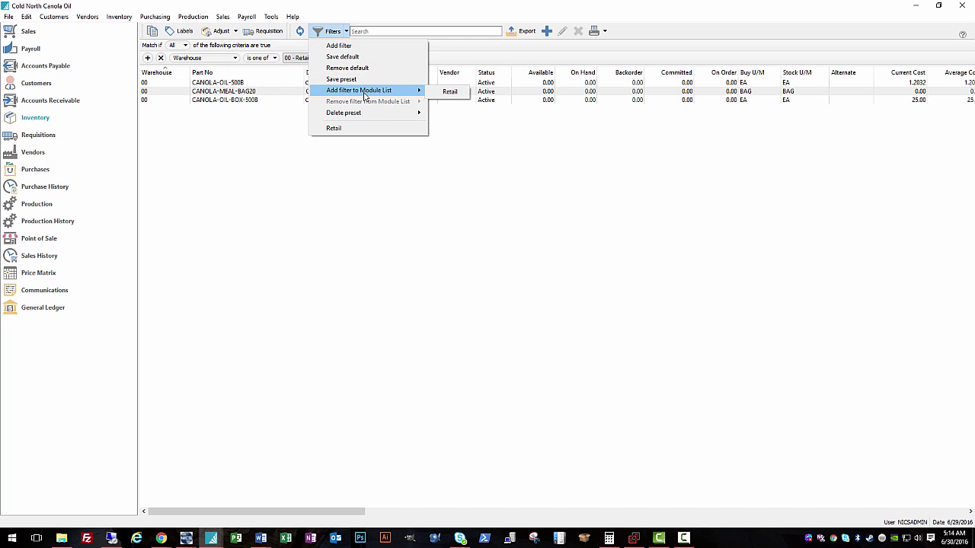
click(447, 92)
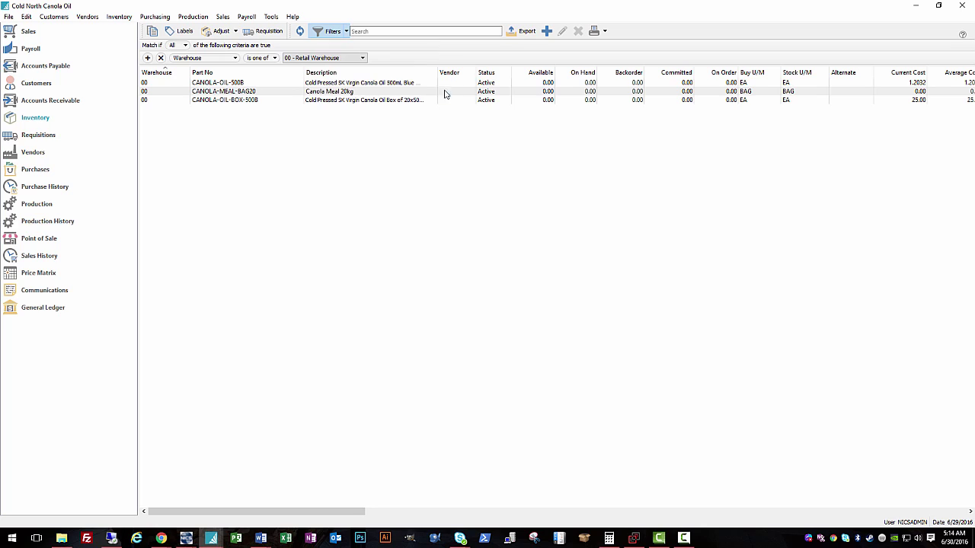
Step: Expand Inventory in the module list and change the warehouse filter to RESELL - Reseller Warehouse only
click(6, 120)
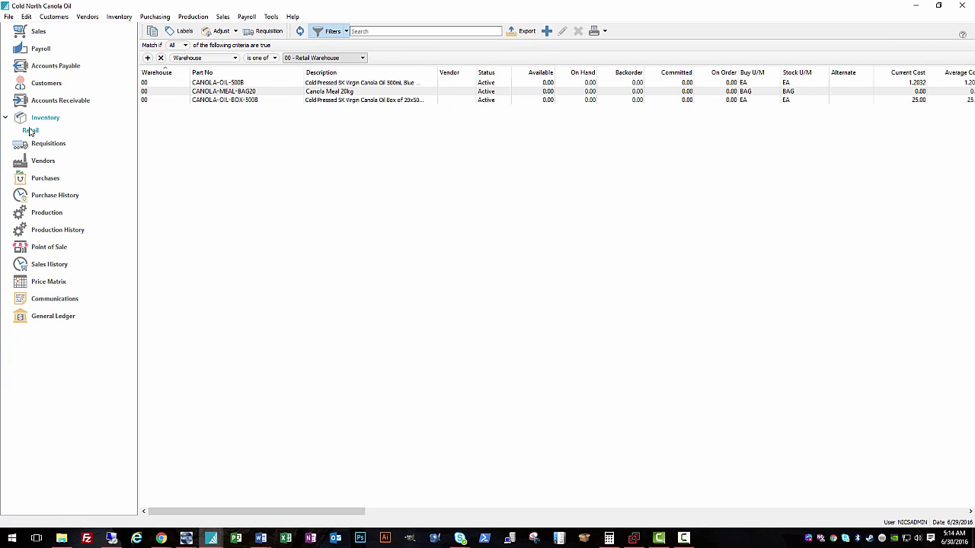
click(344, 31)
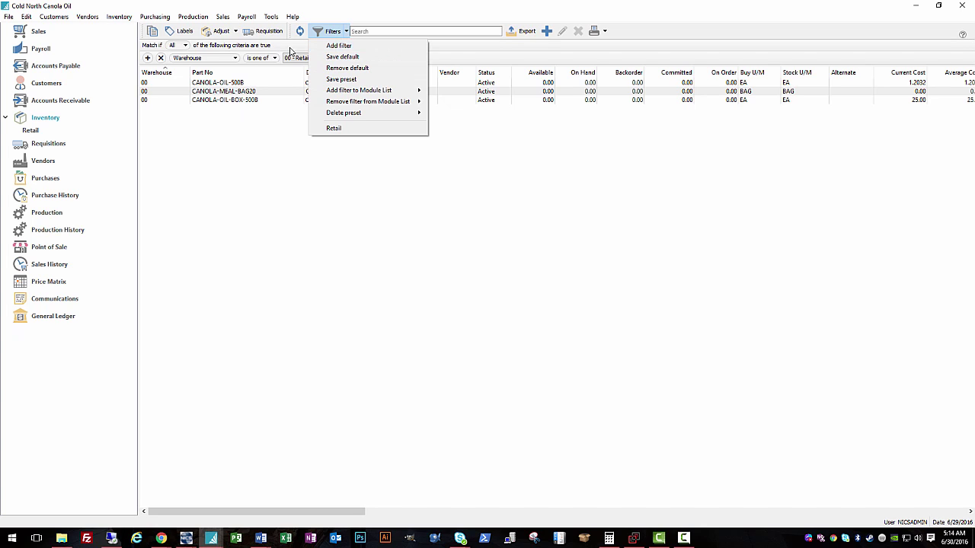
click(293, 58)
click(291, 67)
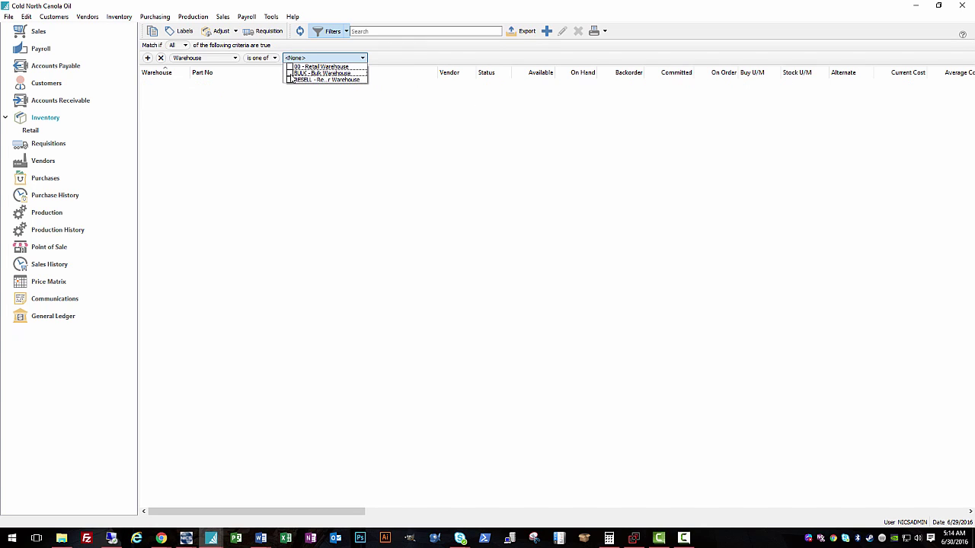
click(290, 80)
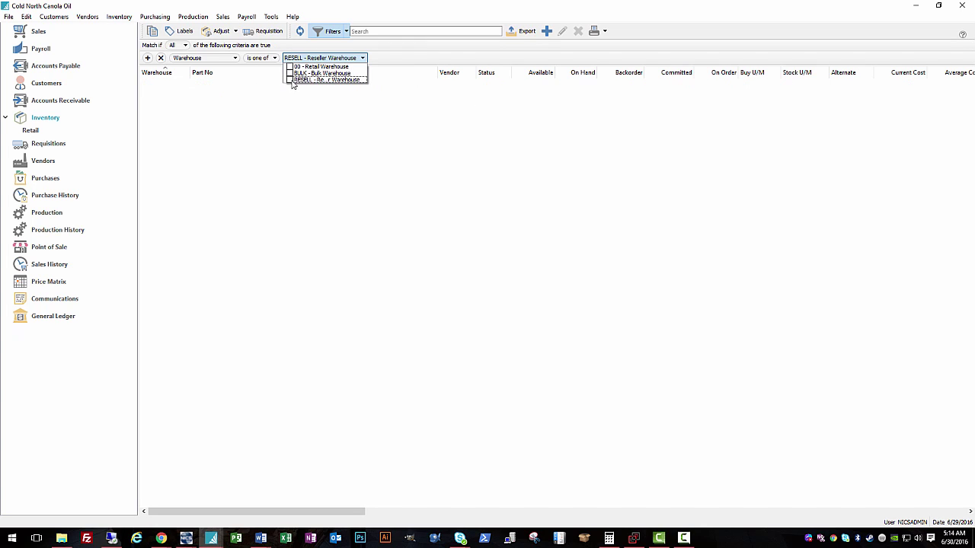
Step: Save the current warehouse filter as a user preset named "Reseller" and add it to the Module List
click(345, 32)
click(348, 80)
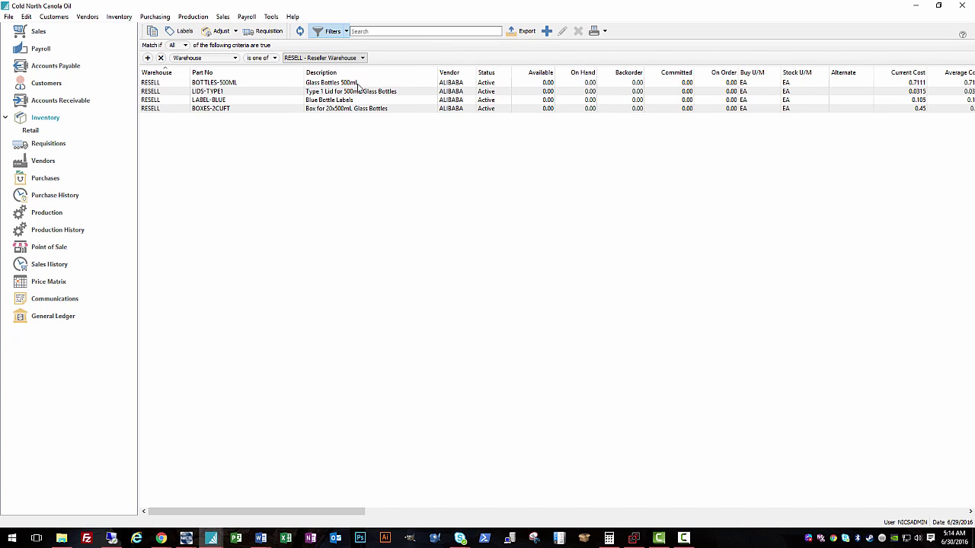
text(Reseller)
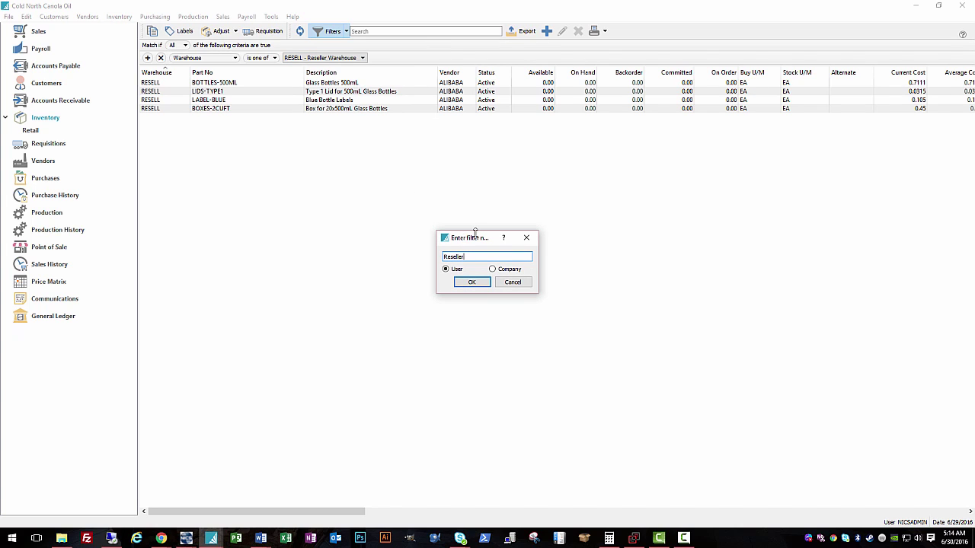
click(470, 283)
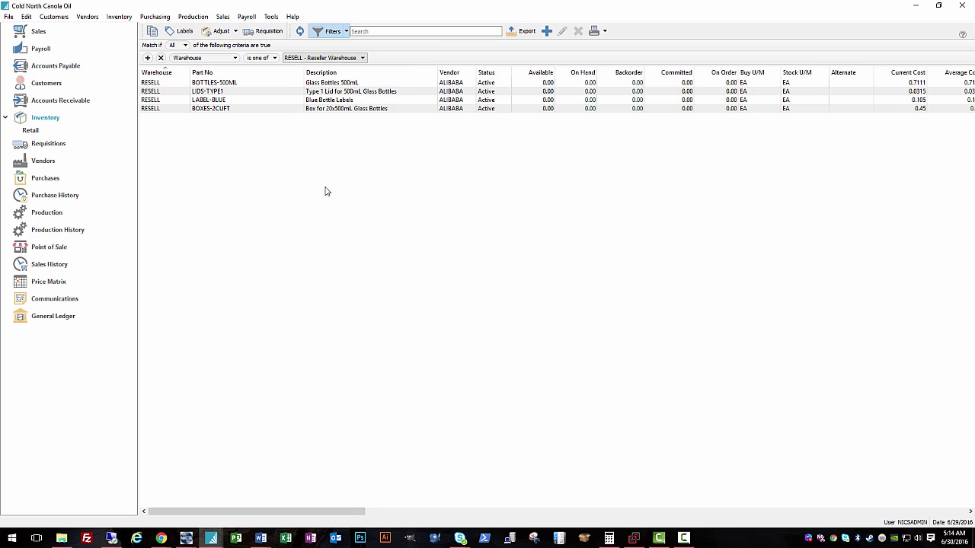
click(346, 32)
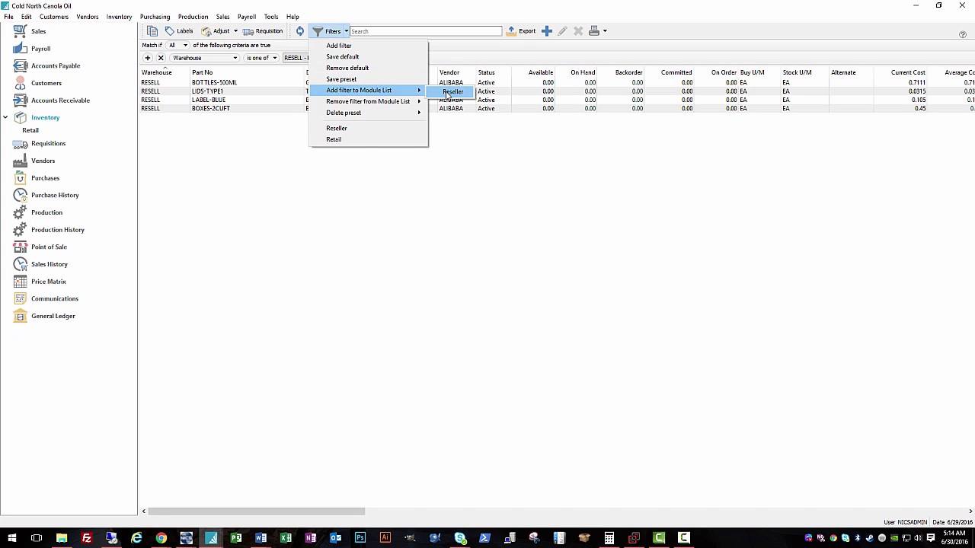
click(448, 92)
Step: Change the warehouse filter to BULK - Bulk Warehouse only
click(324, 58)
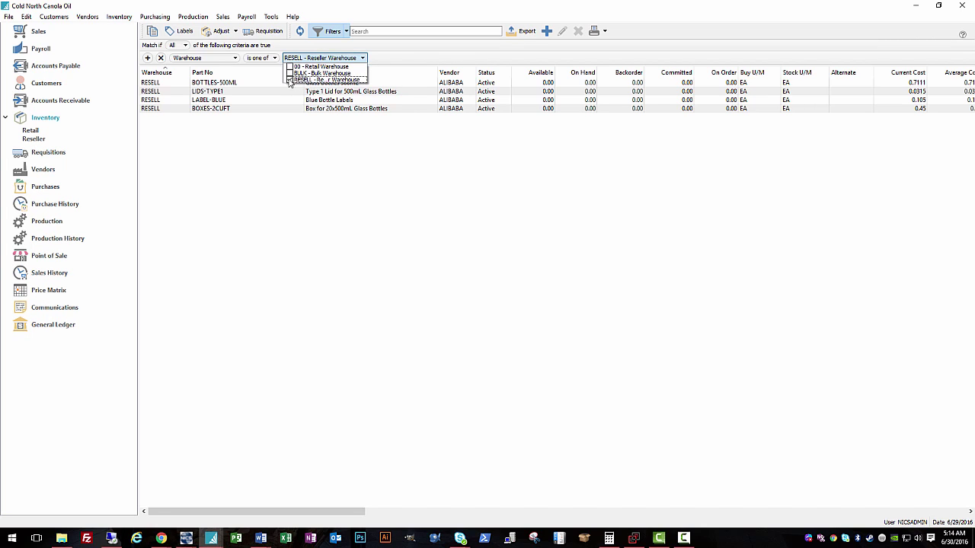
click(290, 73)
click(290, 80)
click(342, 95)
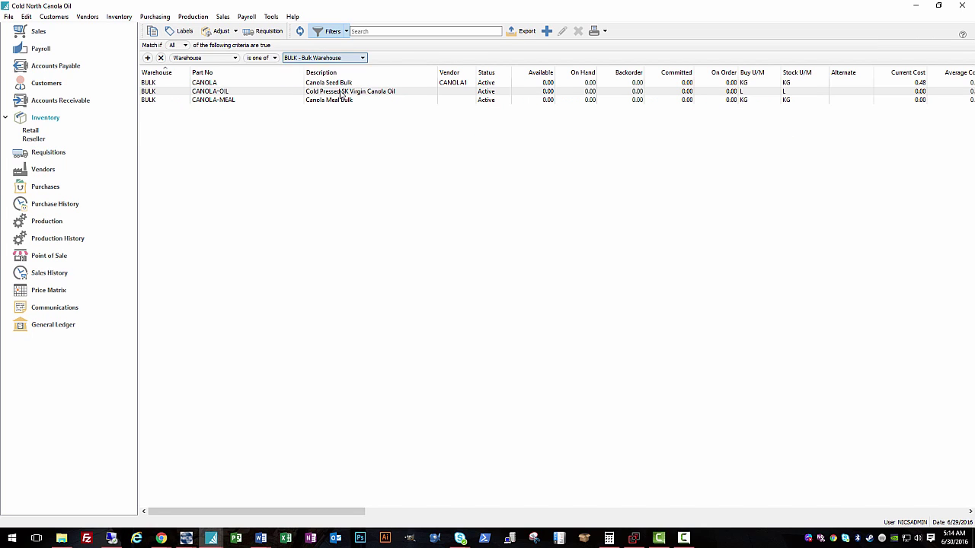
Step: Save the current warehouse filter as a user preset named "Bulk" and add it to the Module List
click(346, 31)
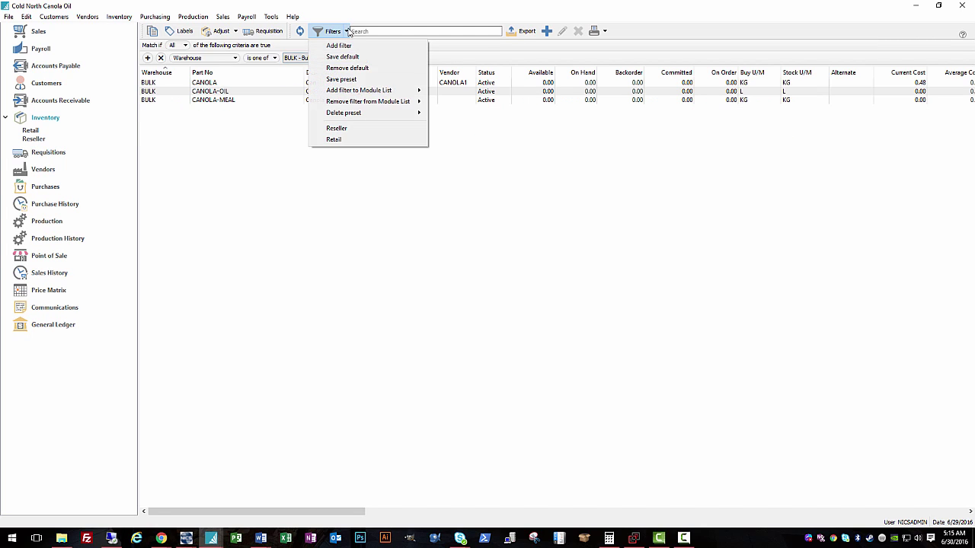
click(363, 80)
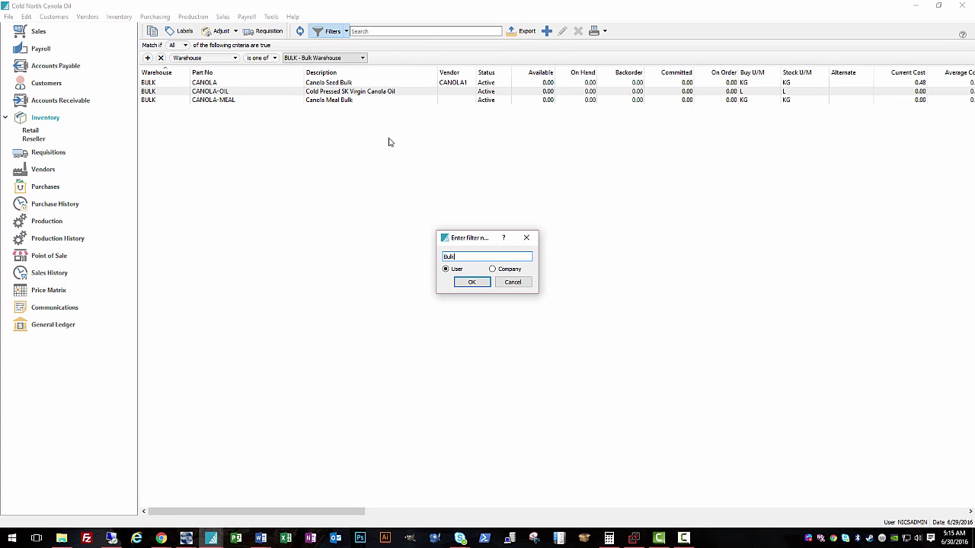
click(471, 281)
click(330, 31)
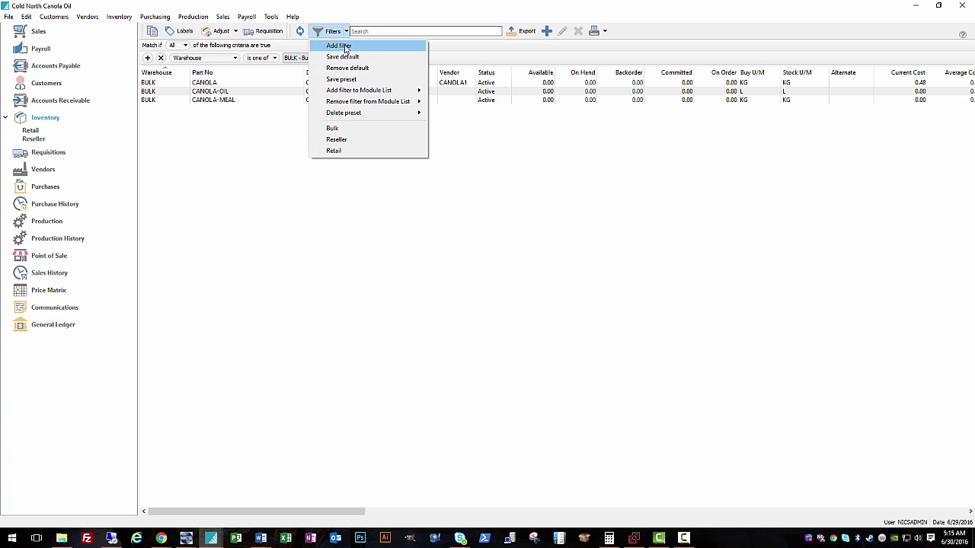
mouse_move(362, 96)
click(448, 91)
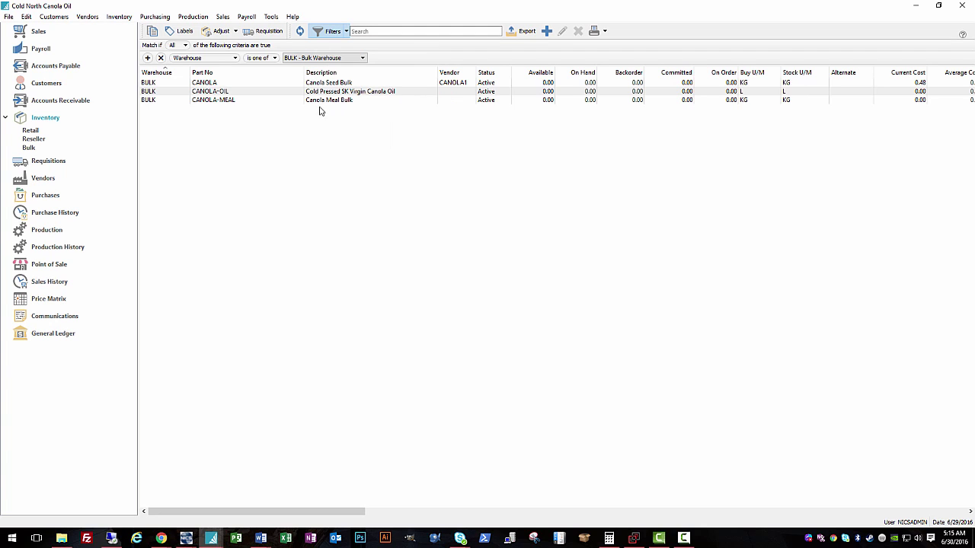
Step: Check the Retail, Reseller and Bulk filter presets by showing each one's inventory items from the module list
click(320, 31)
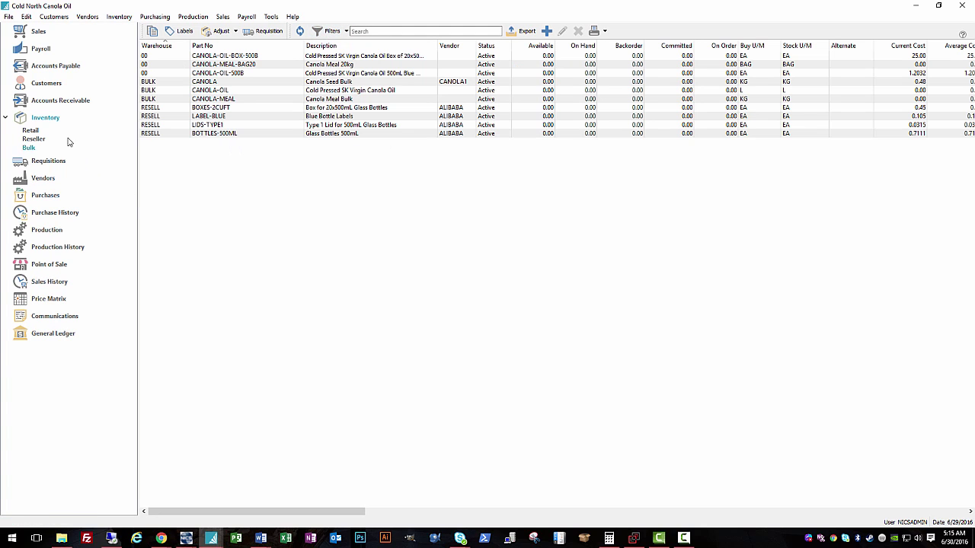
click(7, 118)
click(6, 118)
click(30, 131)
click(32, 139)
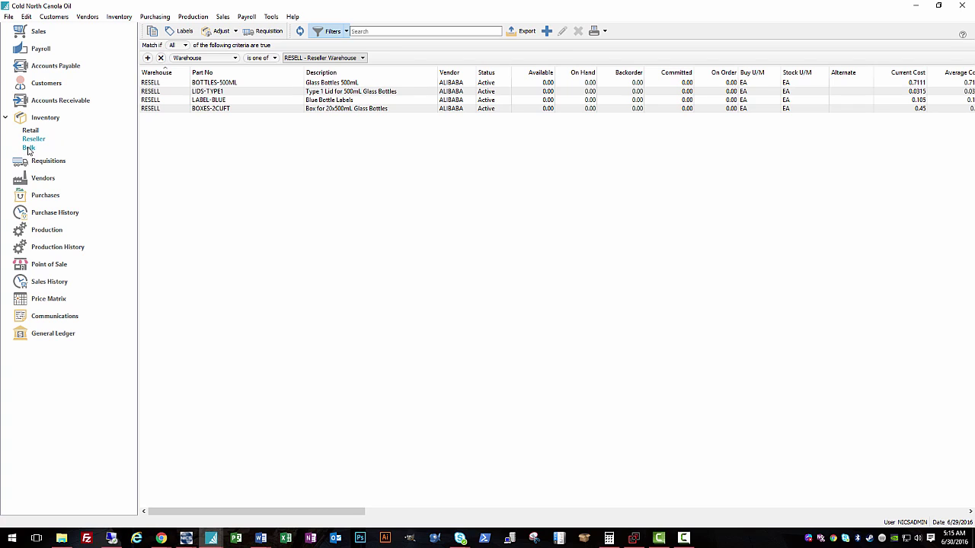
click(28, 149)
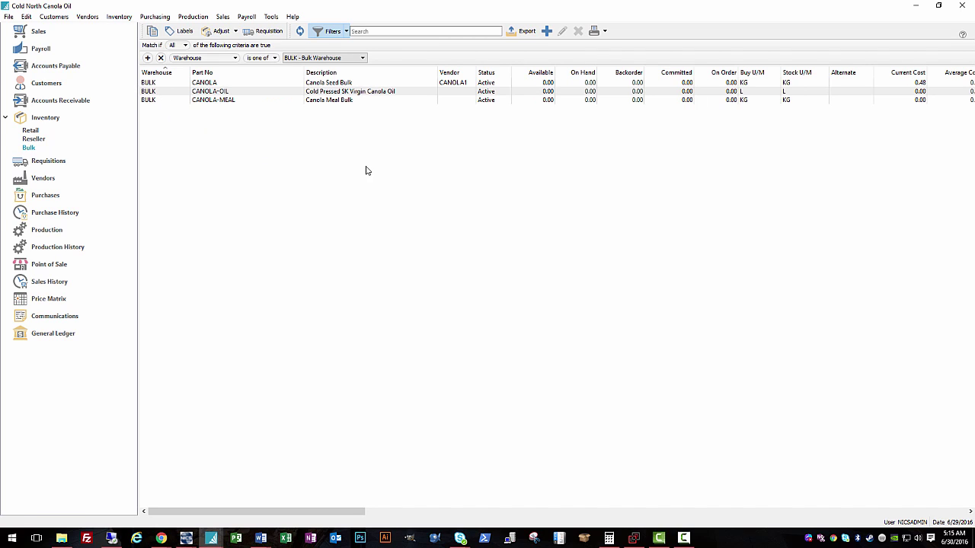
click(33, 139)
click(34, 132)
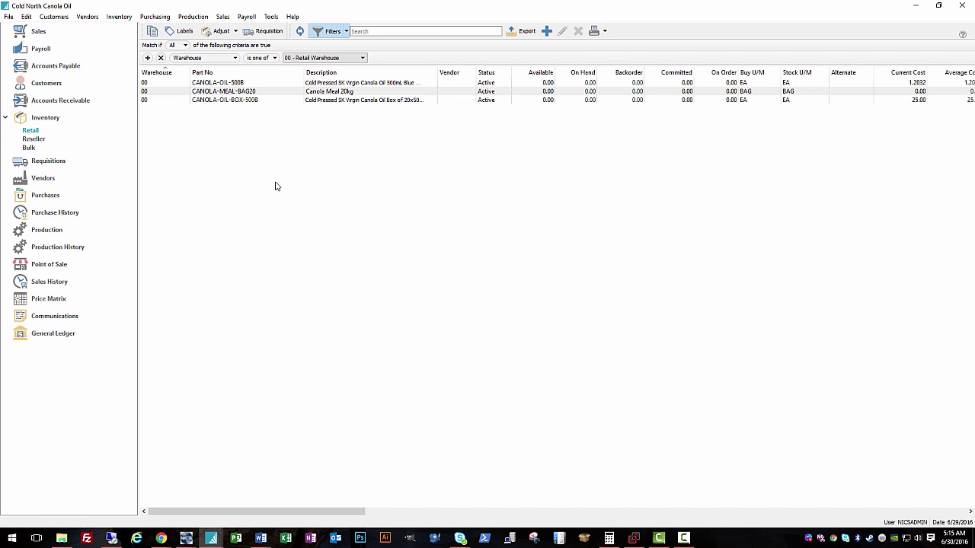
Step: Turn off the filters to list all inventory items, and narrow the Part No column
click(321, 33)
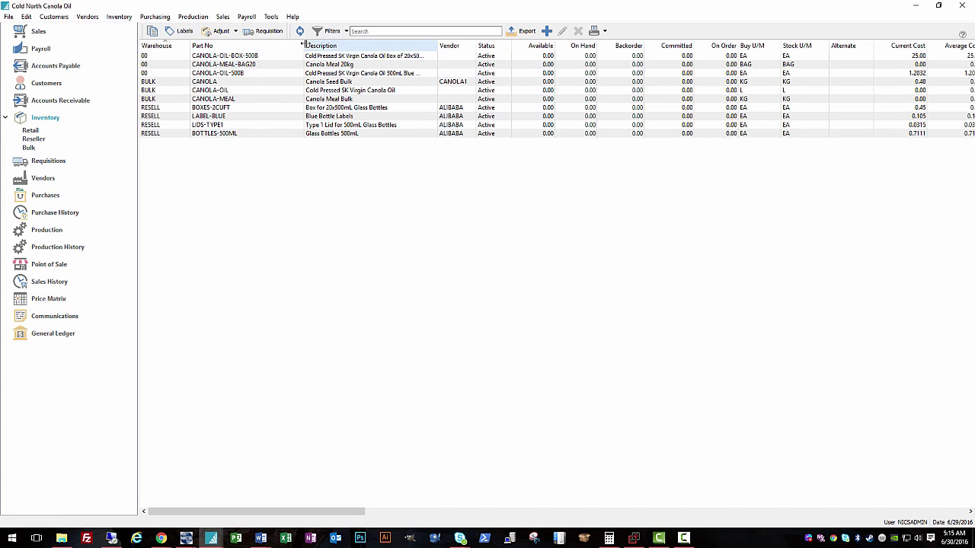
mouse_move(305, 46)
mouse_down()
mouse_move(320, 46)
mouse_move(285, 45)
mouse_up()
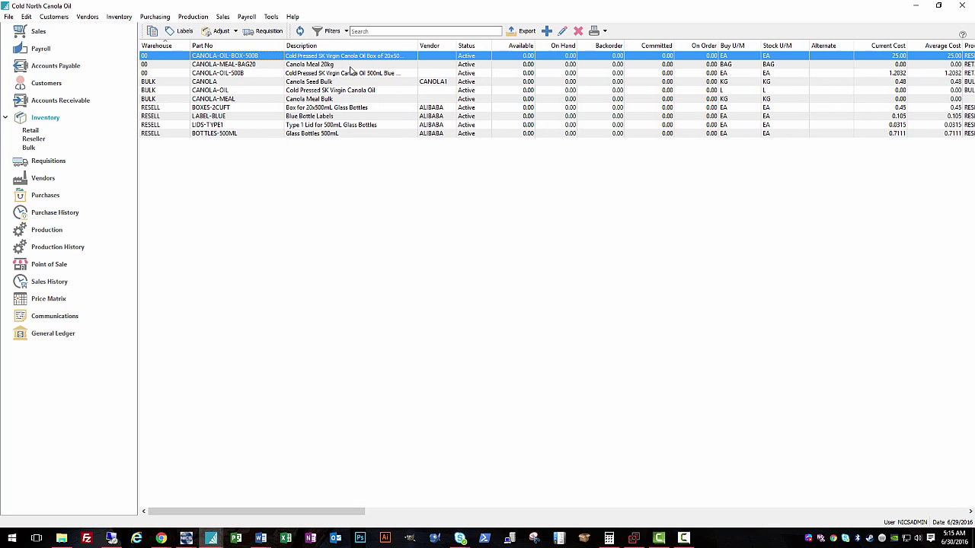
click(291, 99)
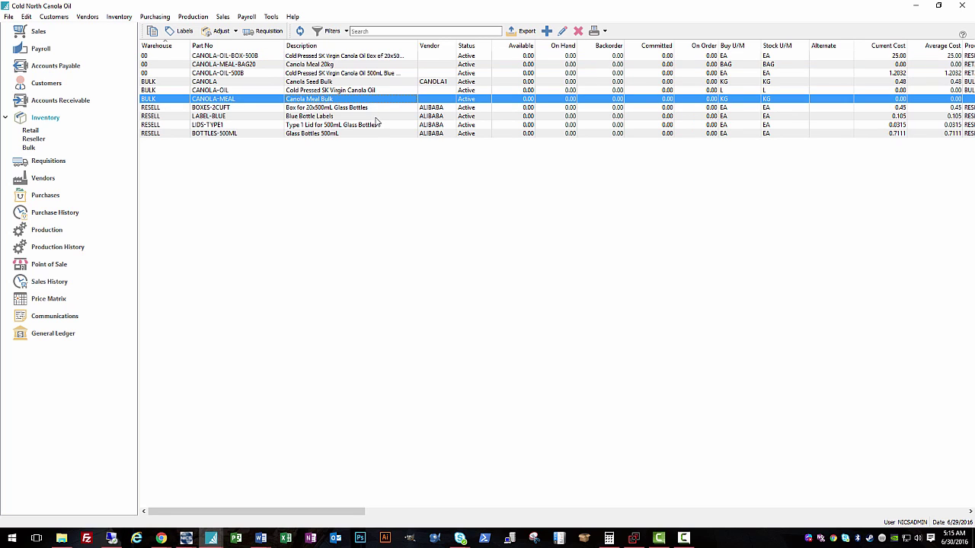
Step: Open the BULK warehouse's CANOLA-OIL item and show its components
click(297, 92)
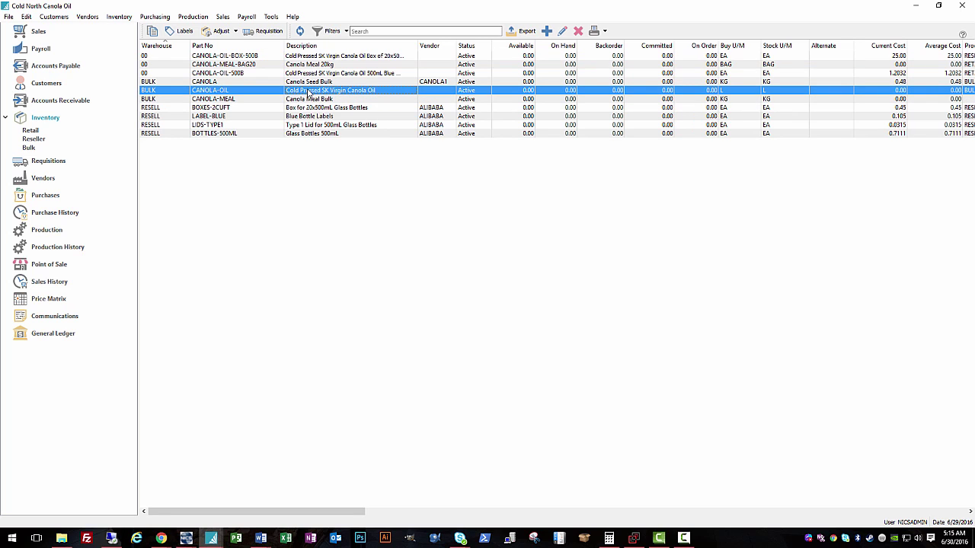
double_click(310, 91)
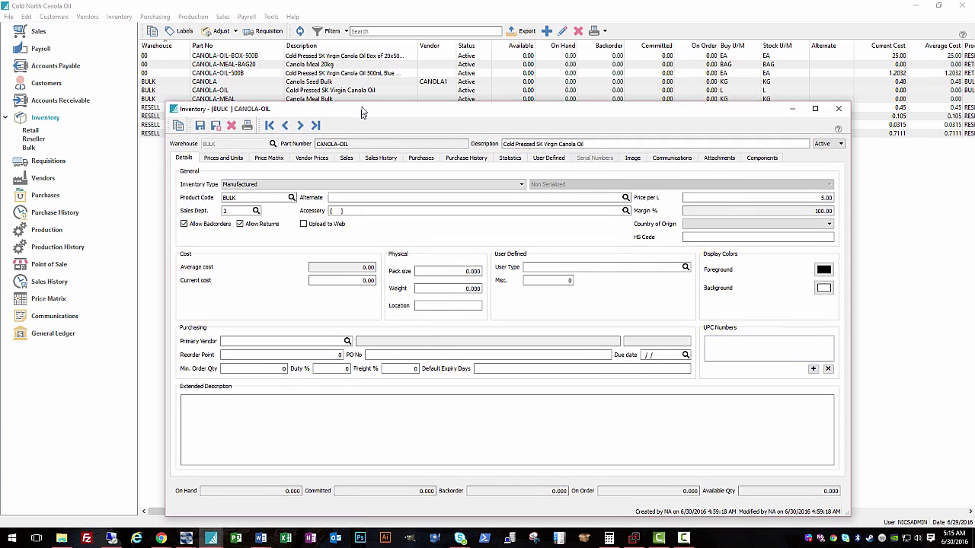
drag(361, 113, 327, 55)
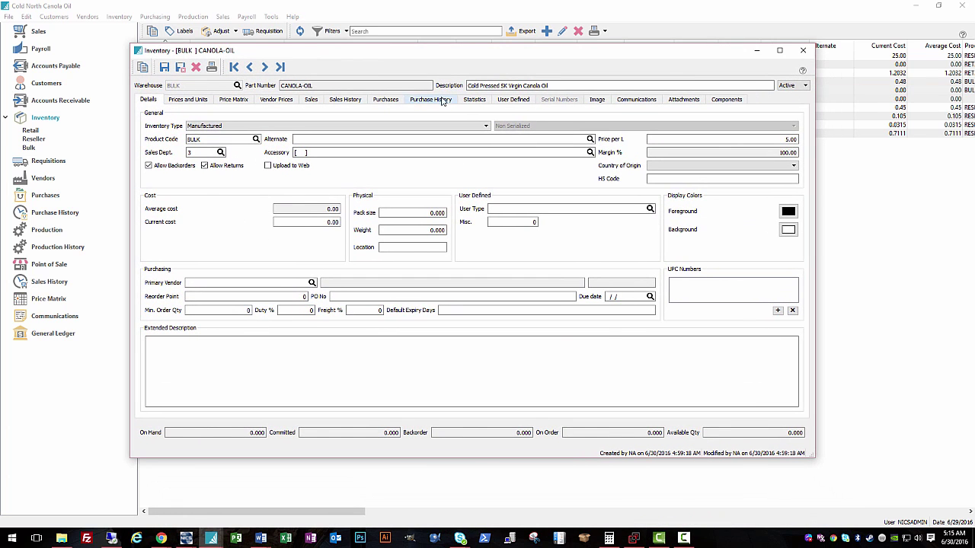
click(725, 100)
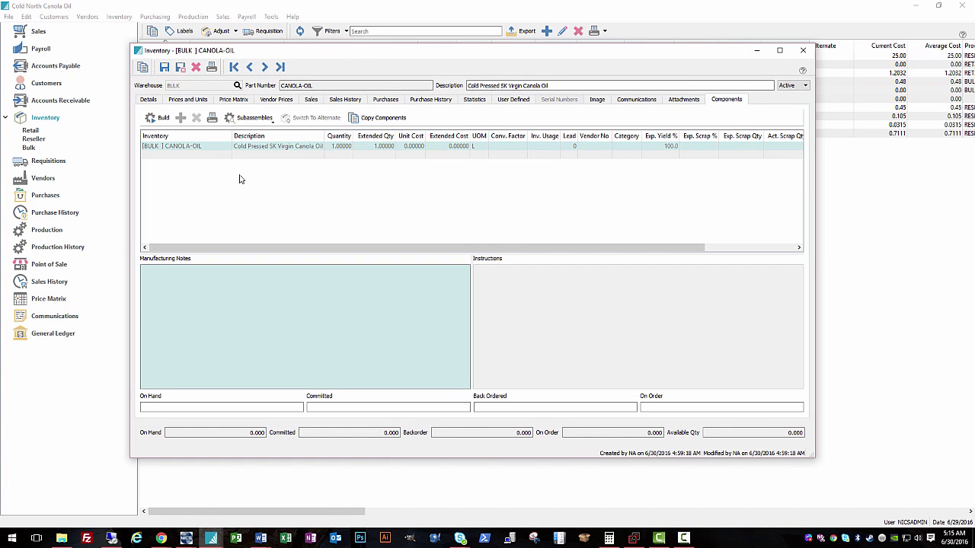
Step: Add the BULK warehouse's CANOLA seed item as a component of CANOLA-OIL, looking it up in the unfiltered inventory list
click(199, 156)
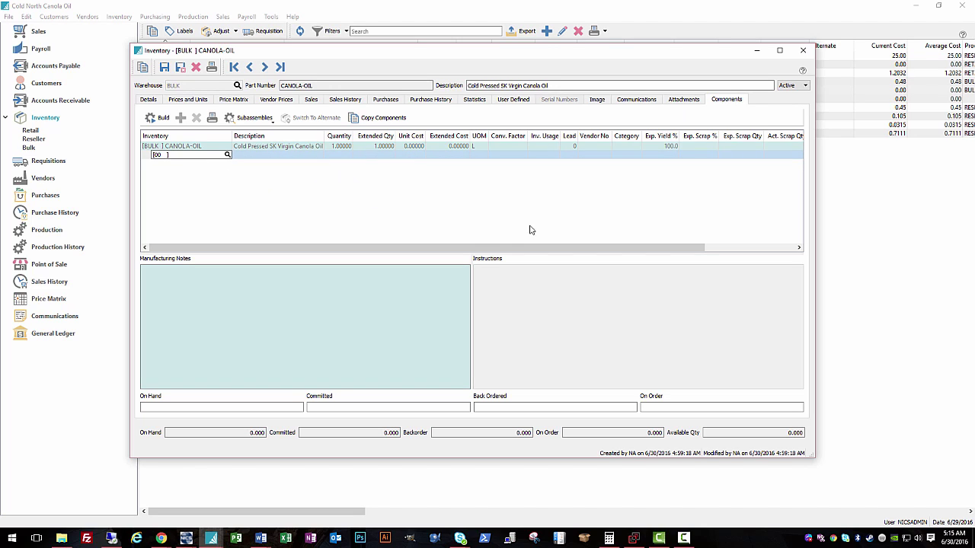
key(alt+Tab)
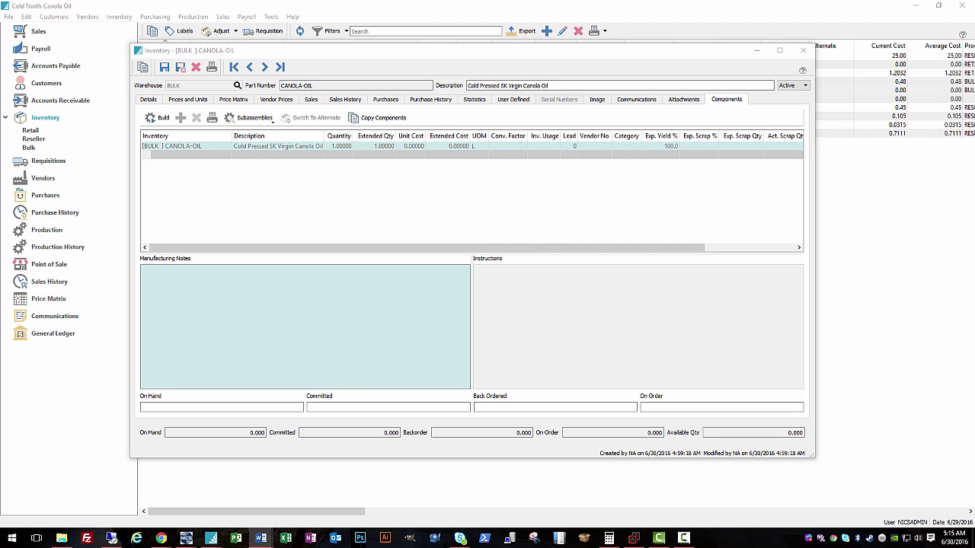
key(alt+Tab)
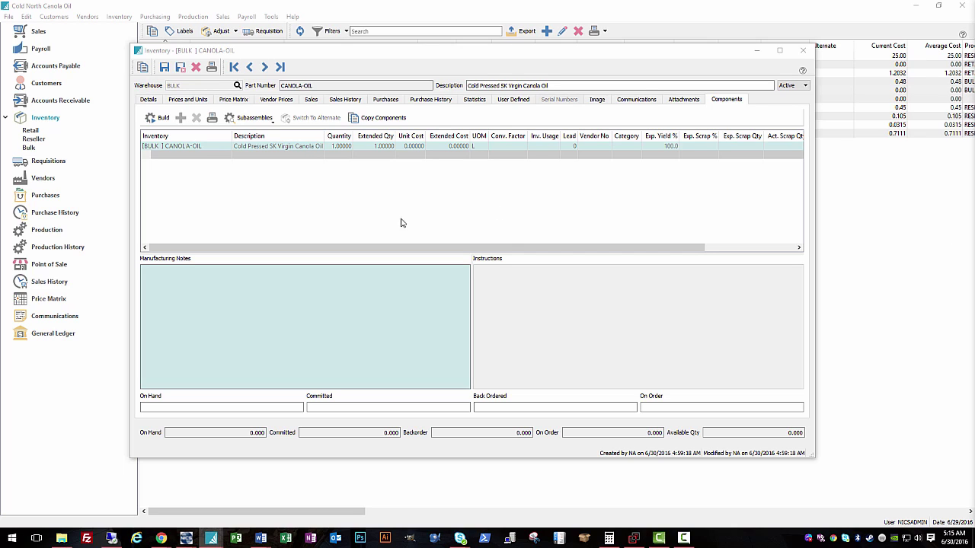
click(222, 157)
click(216, 155)
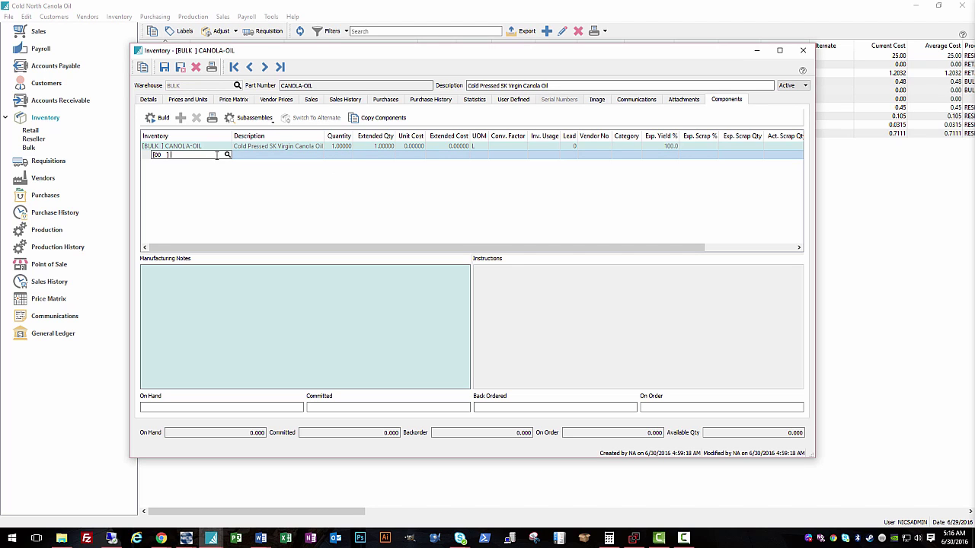
click(227, 155)
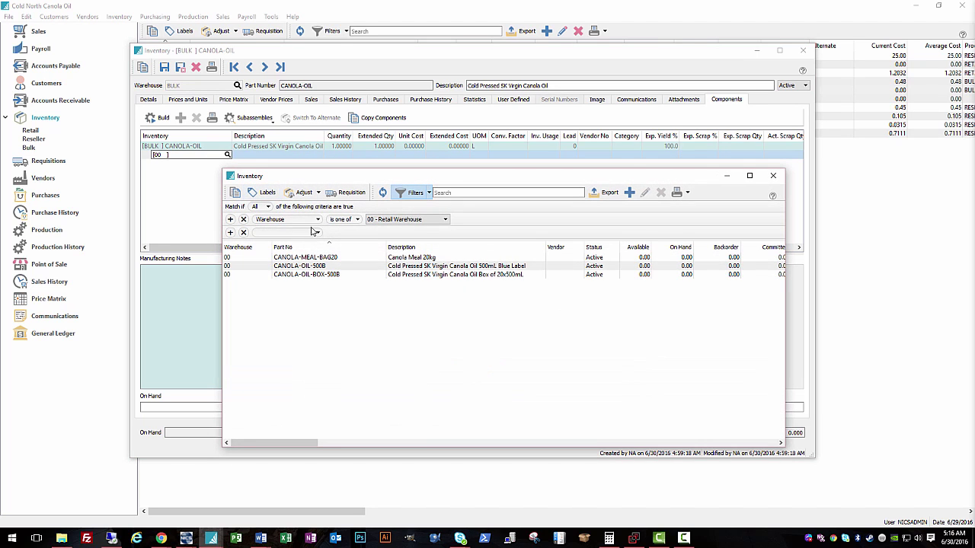
click(411, 194)
click(312, 236)
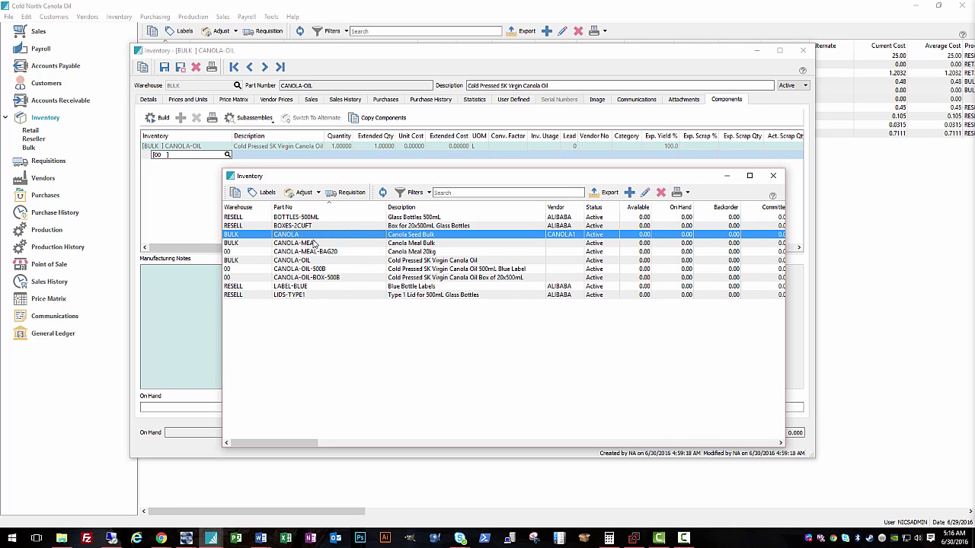
double_click(320, 235)
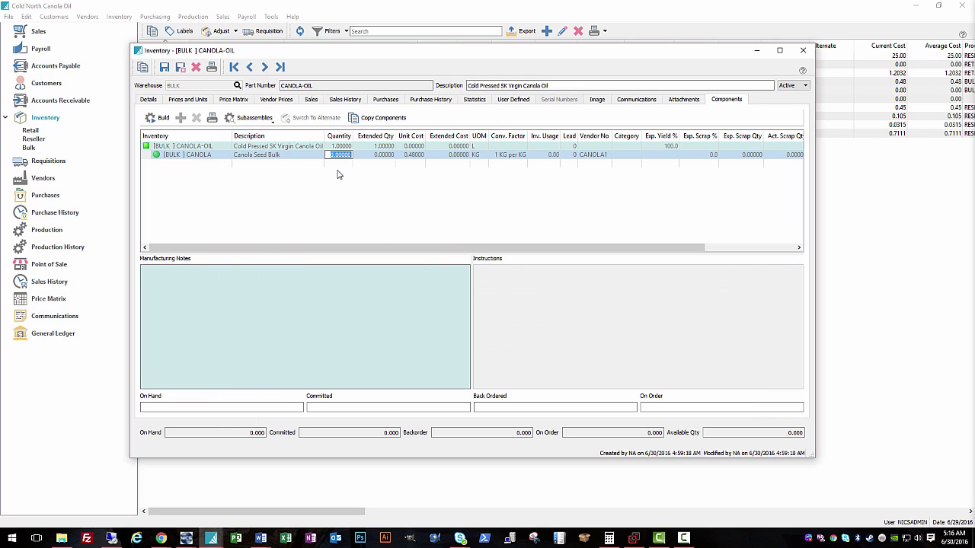
Step: Set the quantity of the Canola Seed Bulk component to 2.3
text(2.3)
key(Tab)
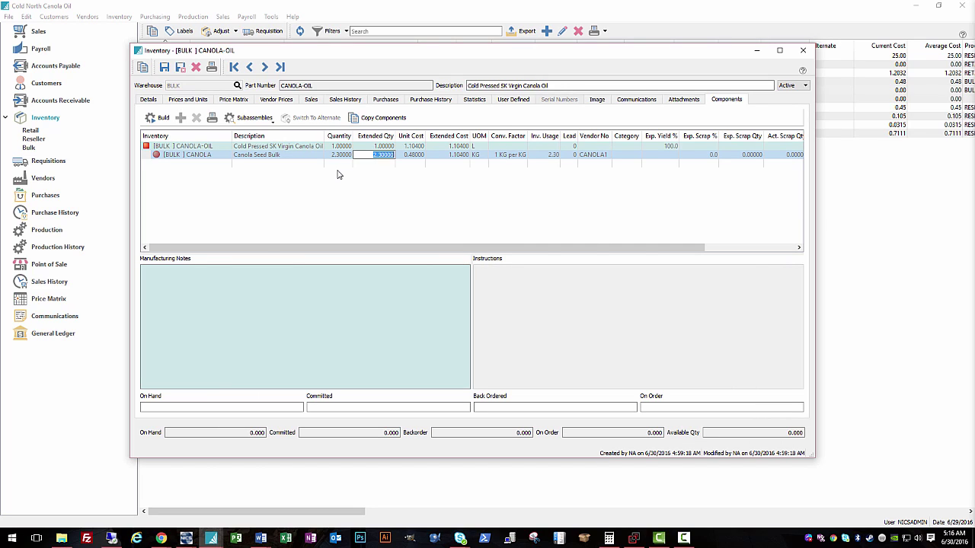
click(379, 195)
Step: Add the BULK warehouse's CANOLA-MEAL item as a second component of CANOLA-OIL, looking it up in the unfiltered inventory list
click(273, 163)
click(156, 163)
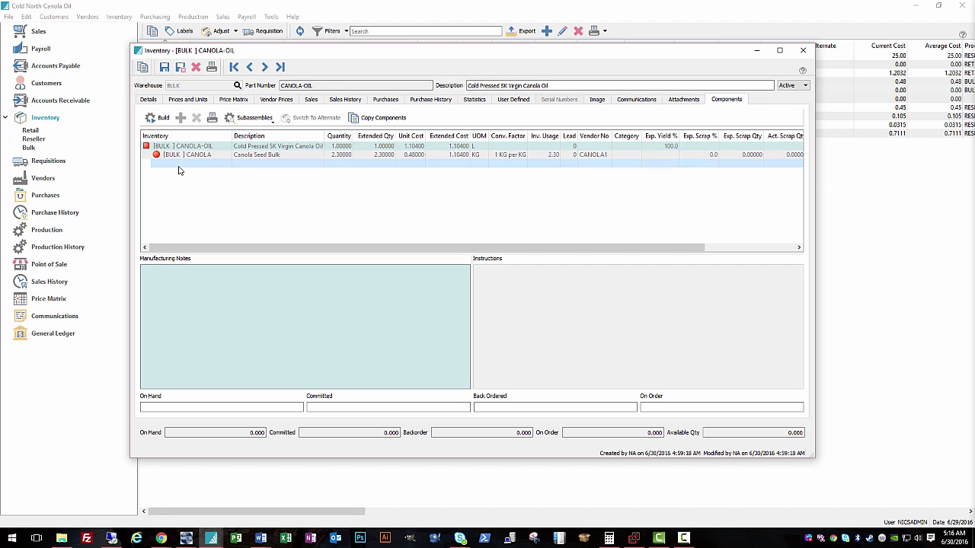
click(227, 164)
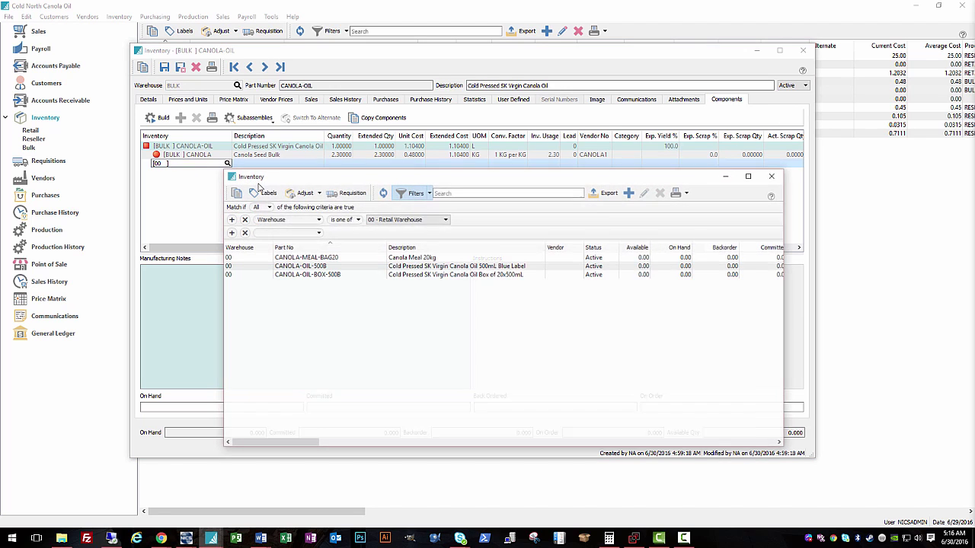
click(409, 192)
double_click(314, 244)
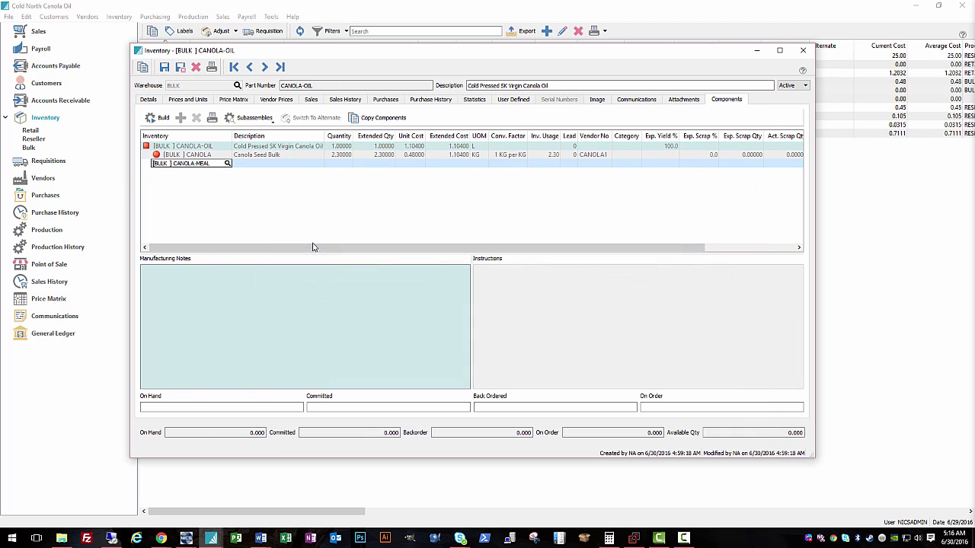
key(Tab)
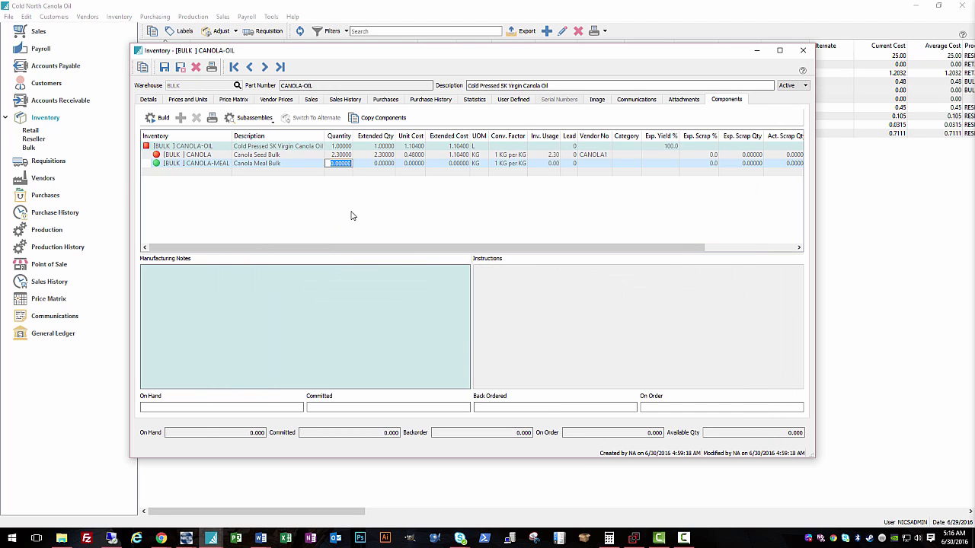
Step: Set the quantity of the Canola Meal Bulk component to -1.2
key(BackSpace)
key(Tab)
key(Tab)
click(420, 221)
click(353, 284)
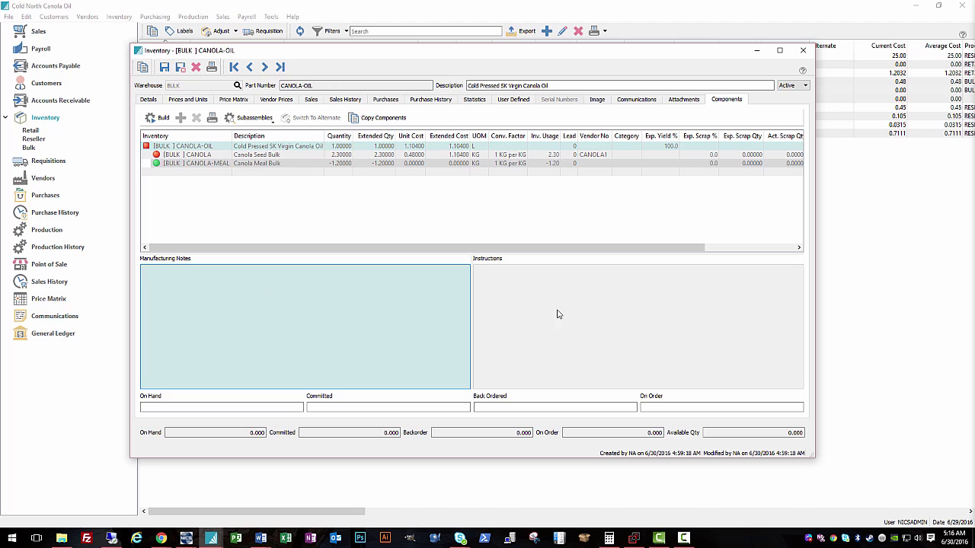
Step: Save the CANOLA-OIL item with its components and close it
click(474, 157)
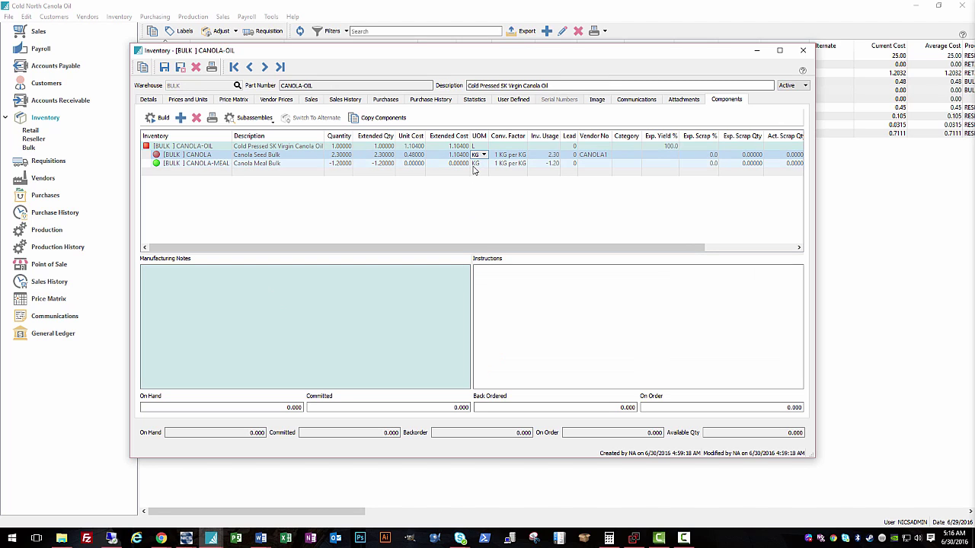
click(451, 157)
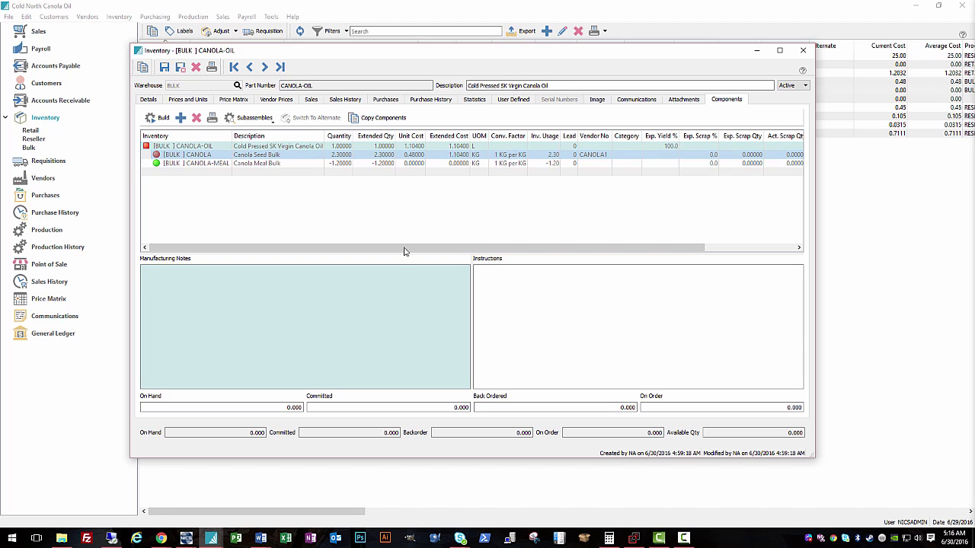
click(370, 302)
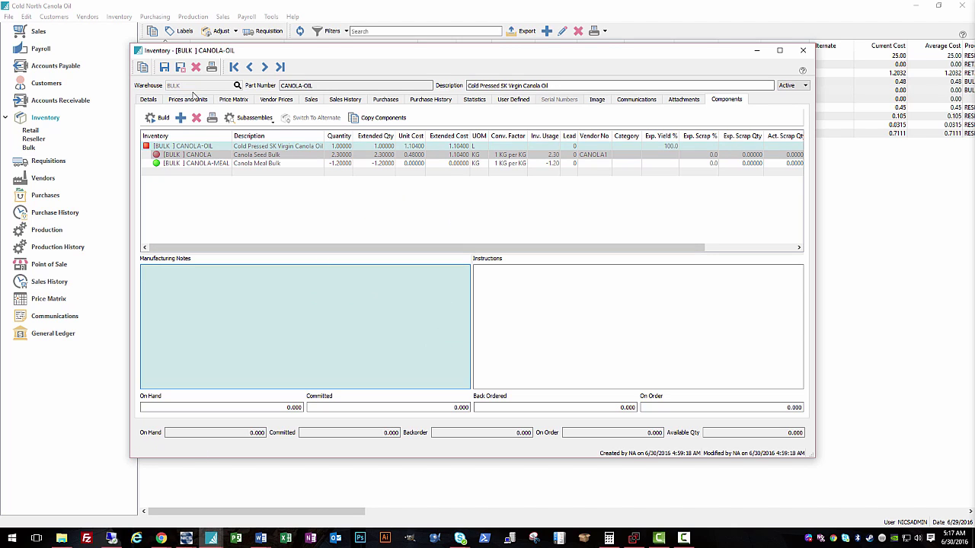
click(180, 68)
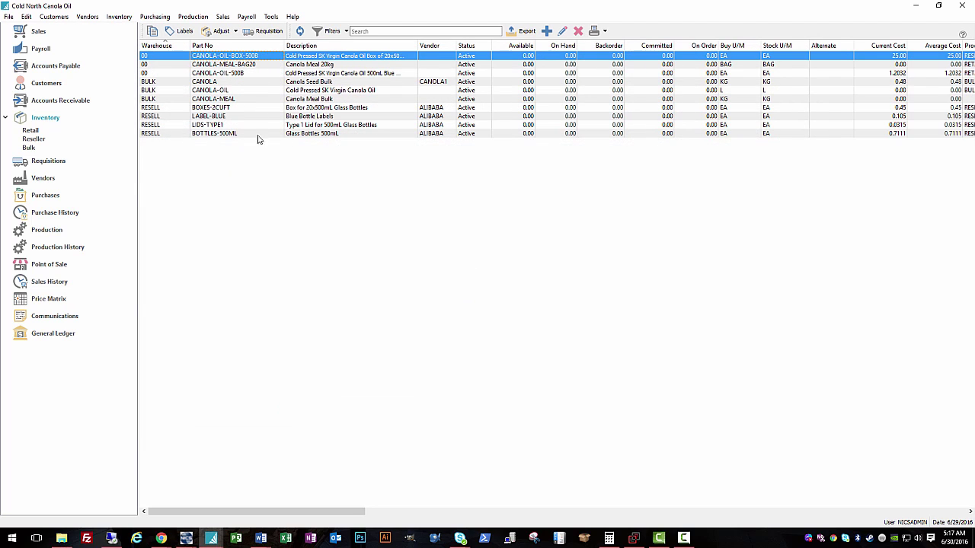
Step: Open the retail warehouse's CANOLA-OIL-500B item, show its components, and narrow the Inventory column
click(248, 134)
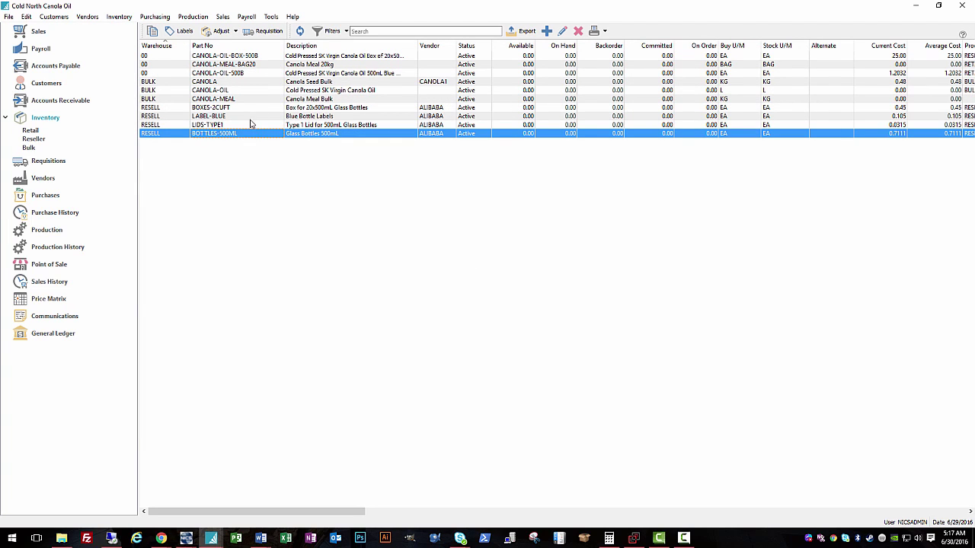
drag(247, 134, 255, 101)
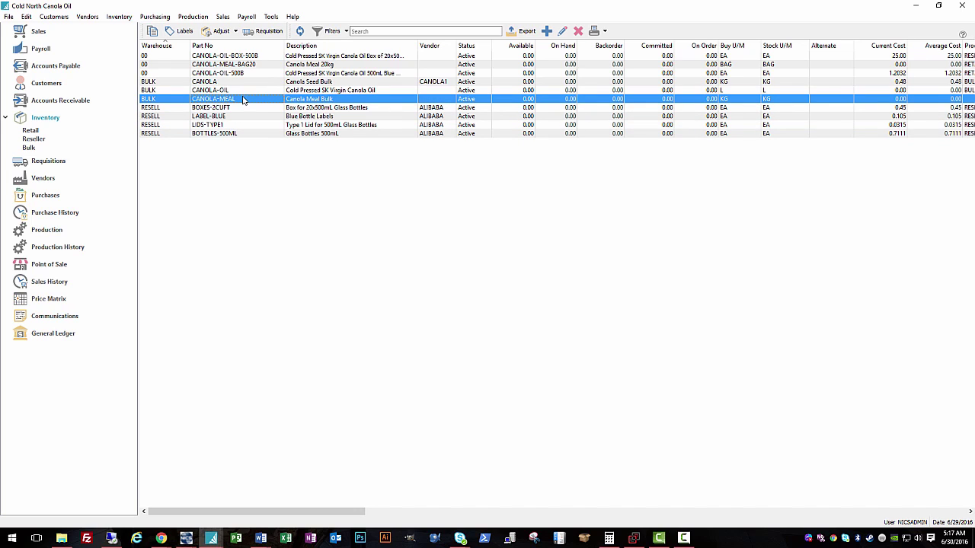
click(219, 82)
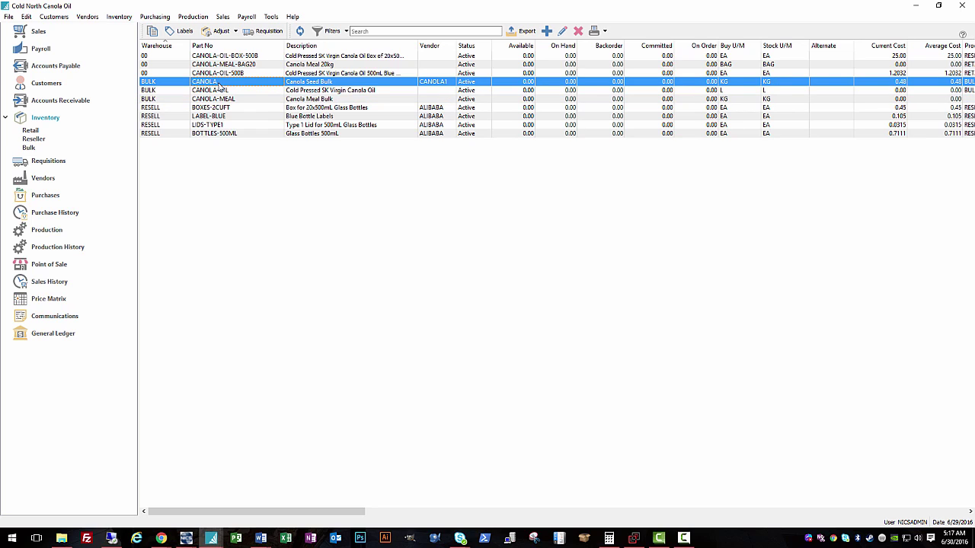
click(219, 73)
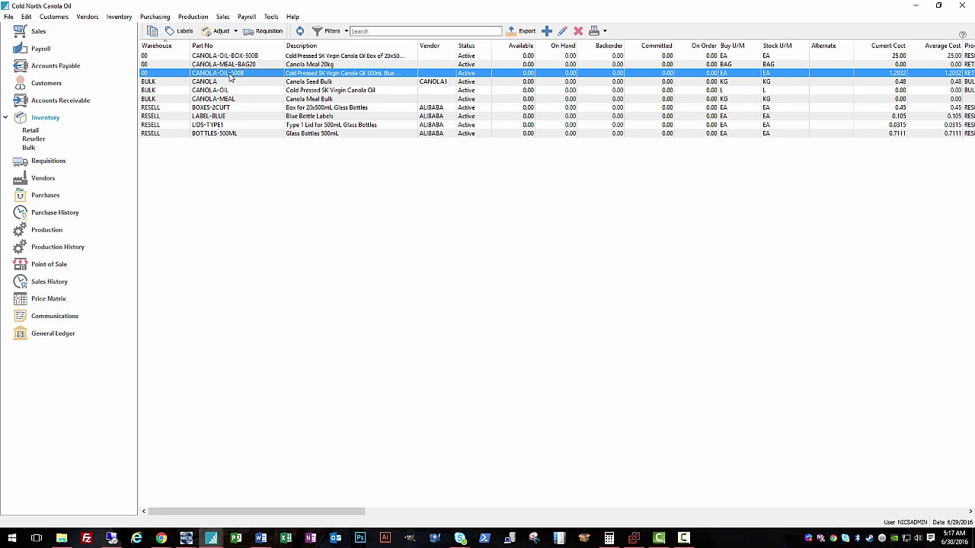
double_click(322, 75)
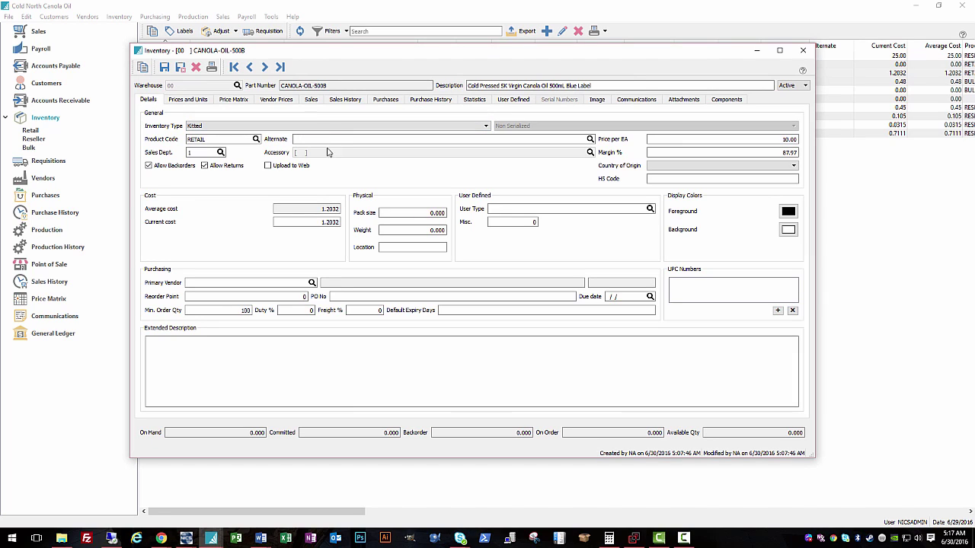
click(721, 102)
click(205, 141)
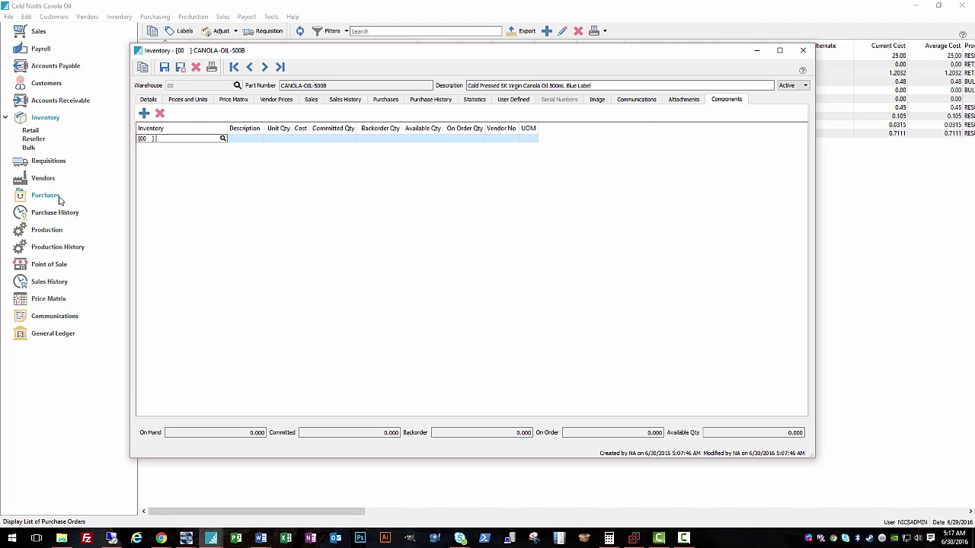
drag(232, 130, 216, 129)
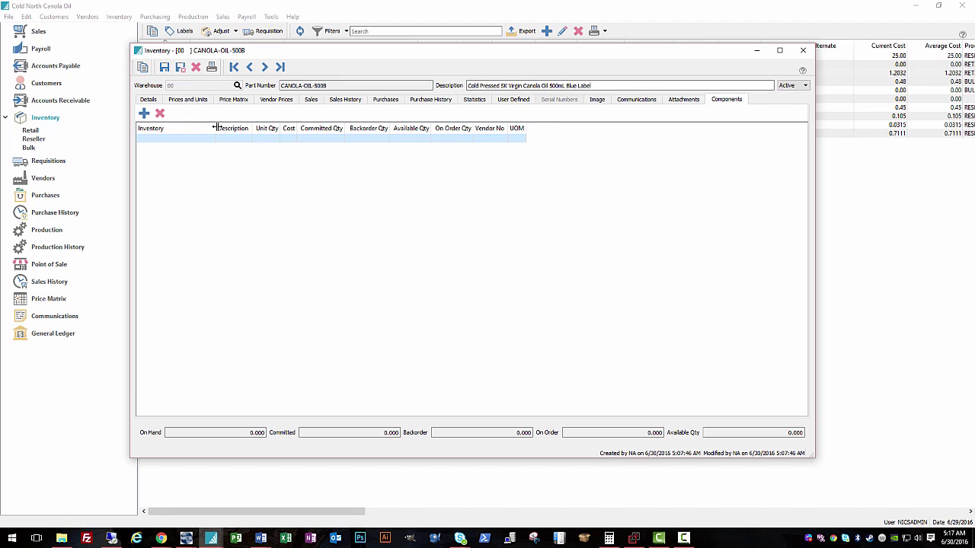
Step: Add BOTTLES-500ML as a component of CANOLA-OIL-500B, filtering the inventory lookup to the RESELL - Reseller Warehouse only
click(152, 138)
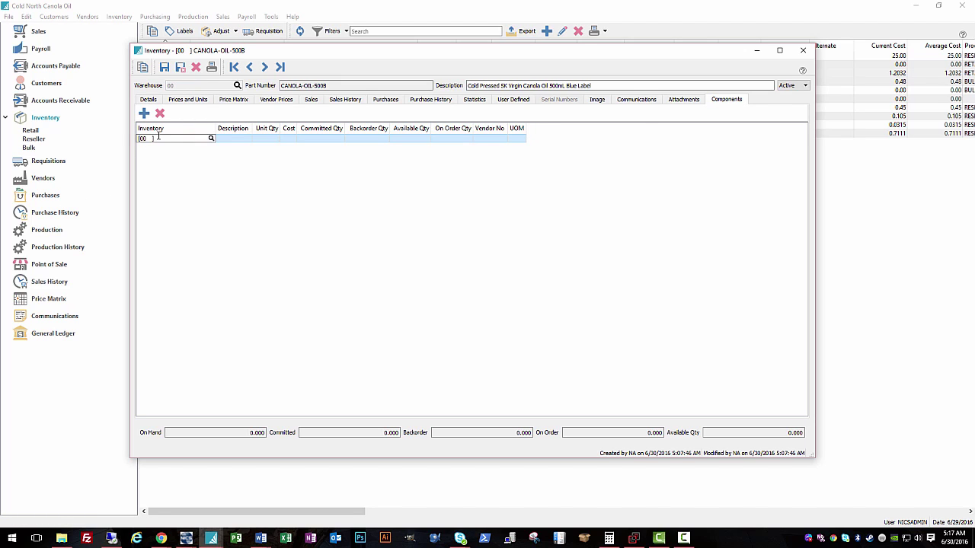
click(211, 139)
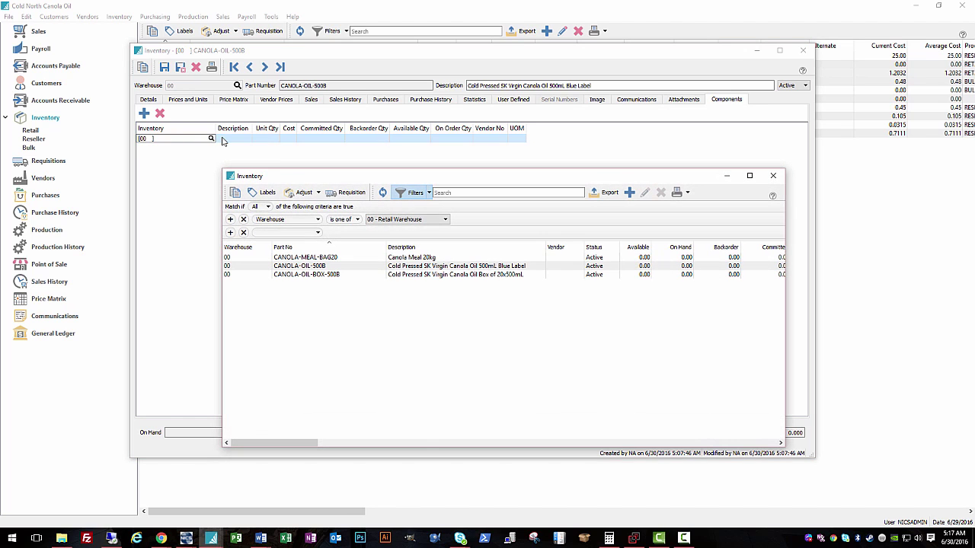
click(392, 221)
click(372, 241)
click(372, 228)
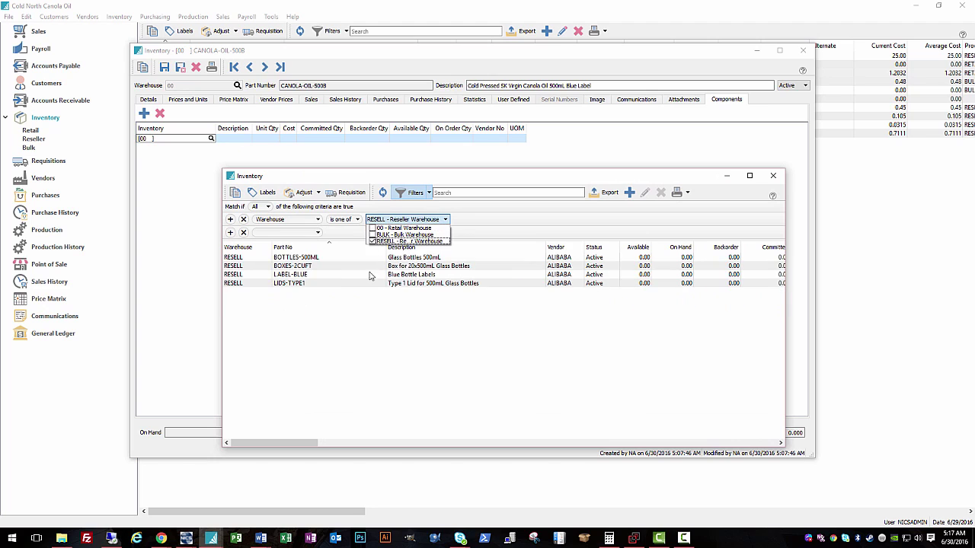
click(369, 276)
click(332, 259)
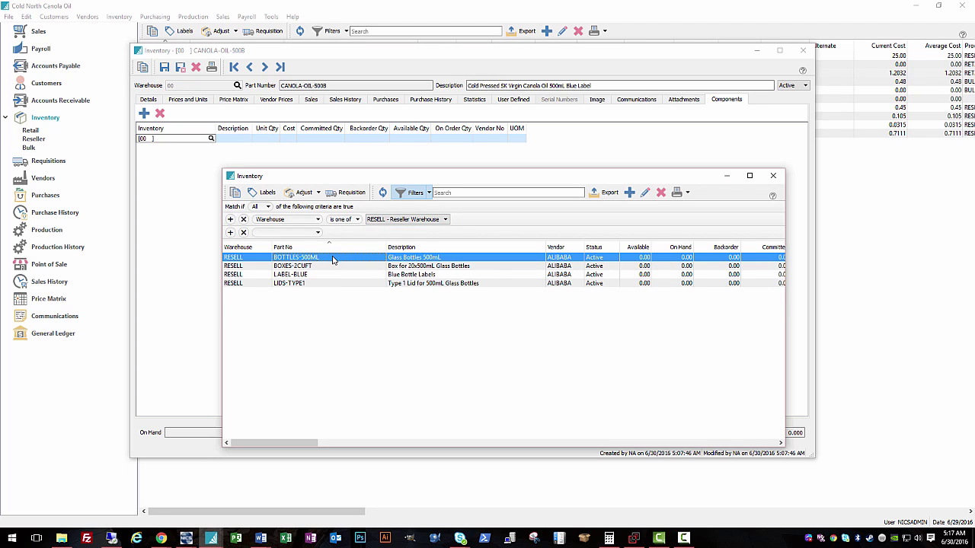
double_click(332, 258)
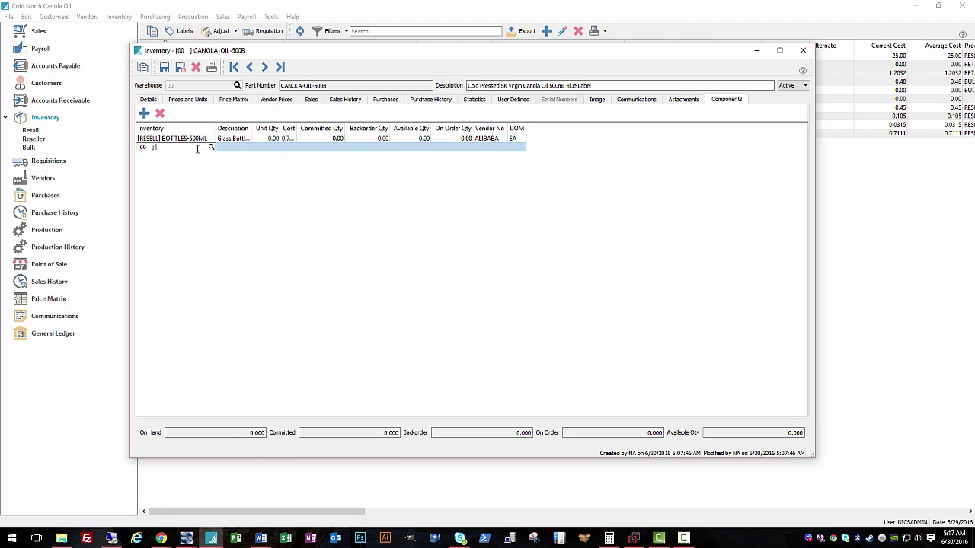
Step: Add the RESELL warehouse's LABEL-BLUE and LIDS-TYPE1 items as components of CANOLA-OIL-500B from the unfiltered inventory list
click(212, 148)
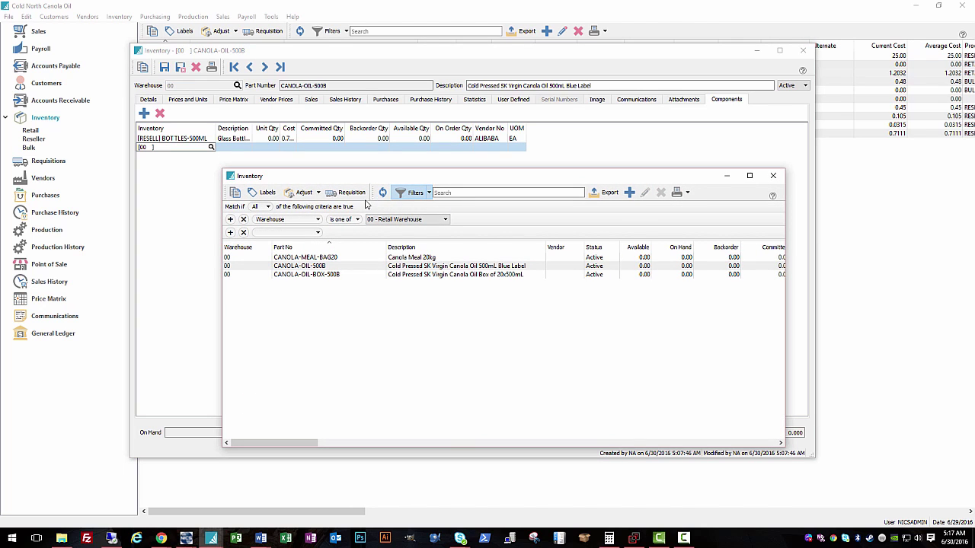
click(402, 196)
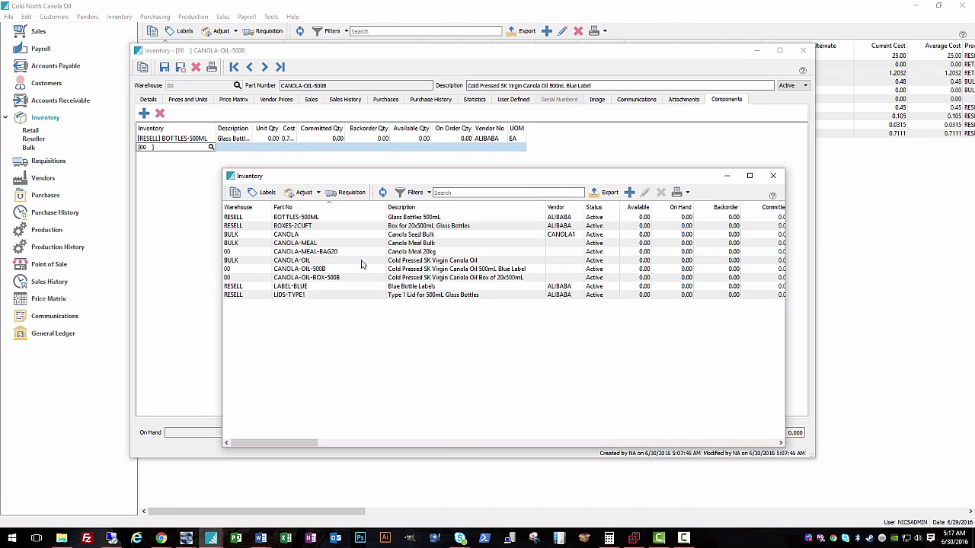
double_click(313, 287)
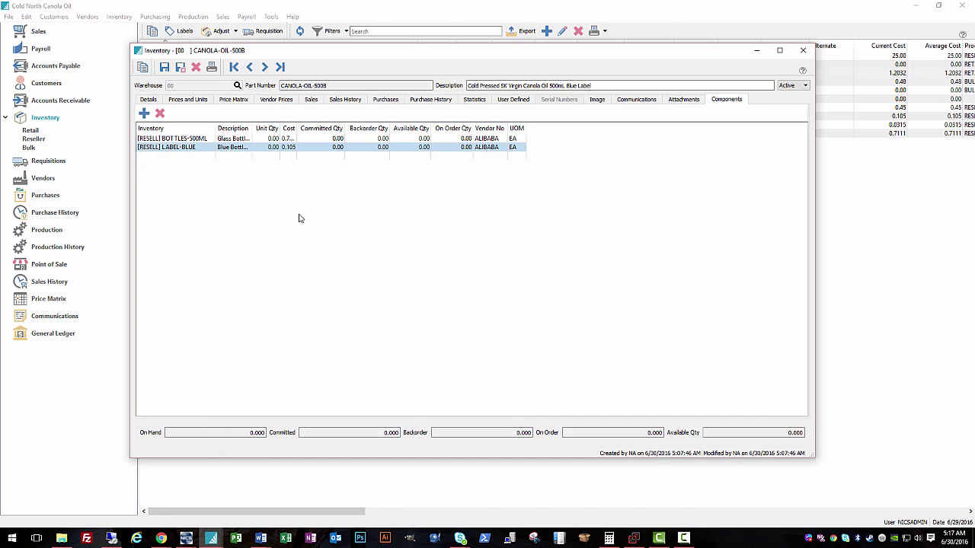
click(191, 159)
click(212, 155)
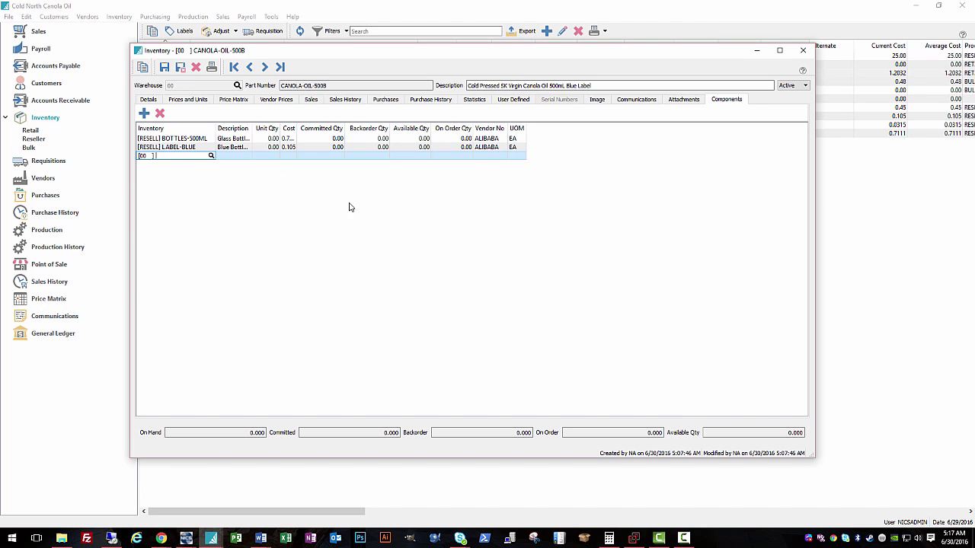
click(409, 197)
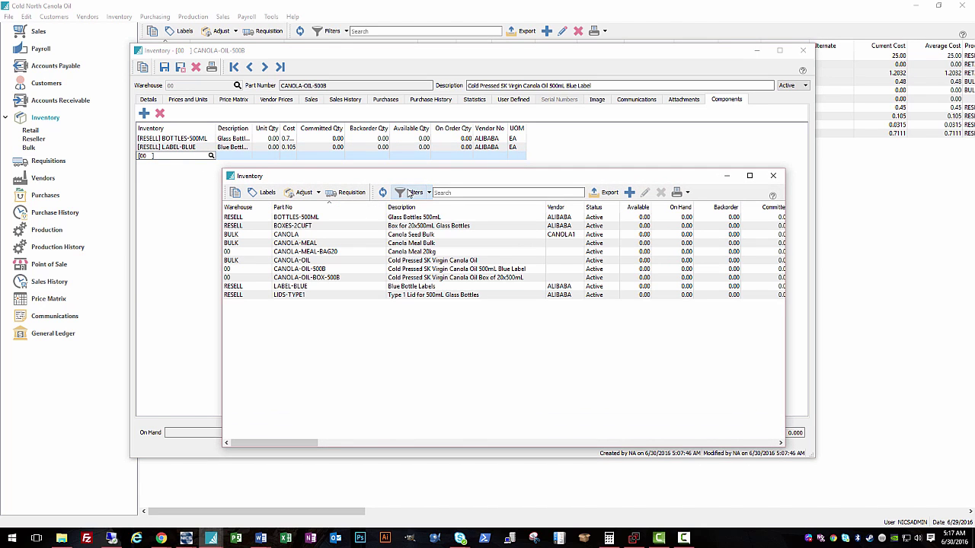
double_click(327, 296)
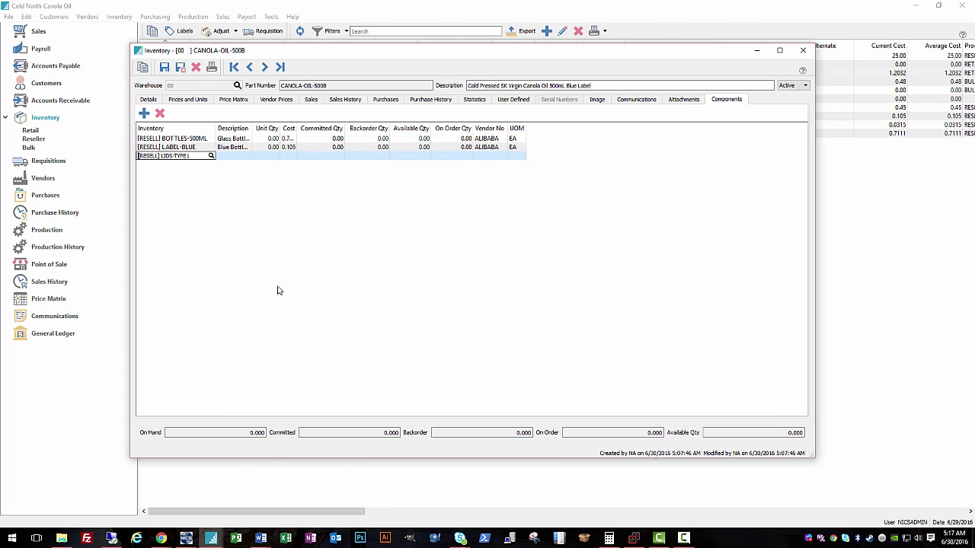
Step: Add the BULK warehouse's CANOLA-OIL item as a component of CANOLA-OIL-500B, and widen the Description and Cost columns
click(201, 166)
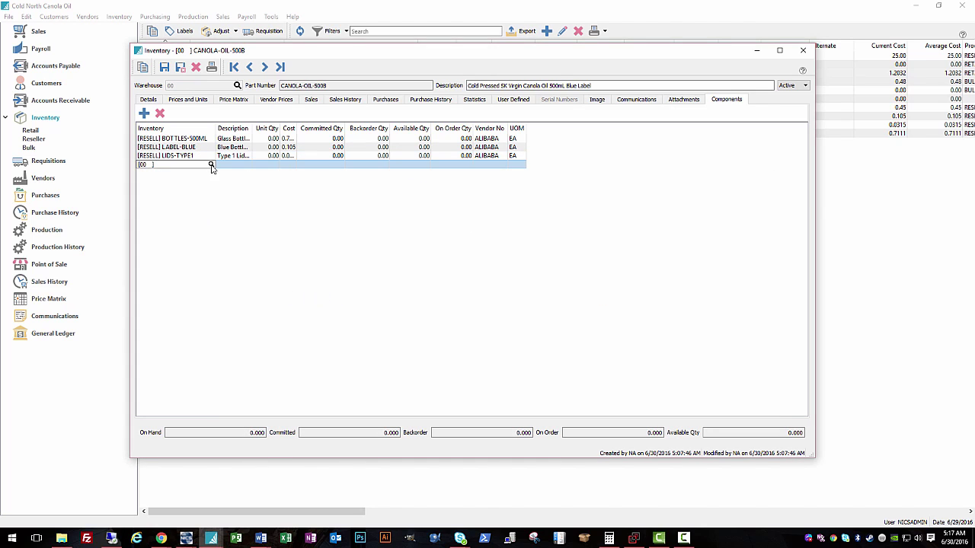
click(409, 197)
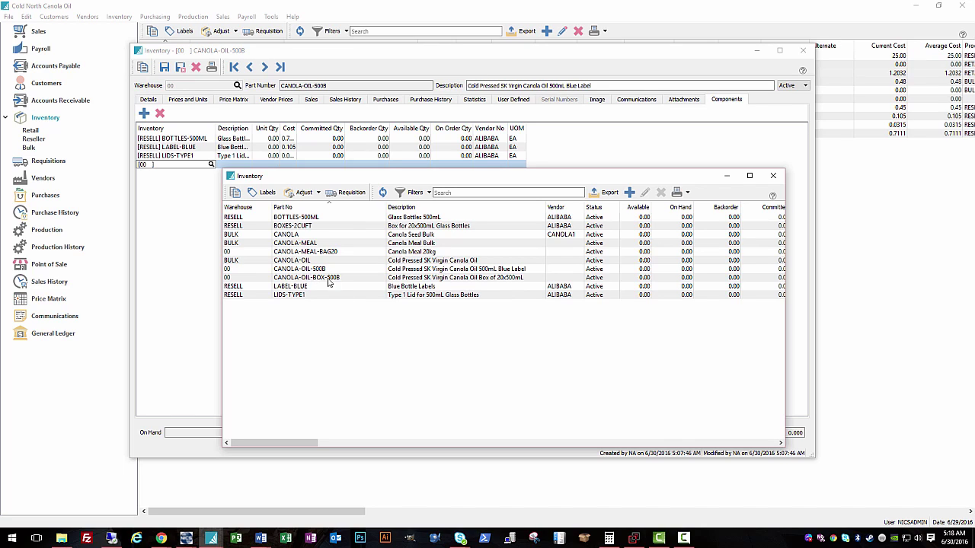
double_click(303, 260)
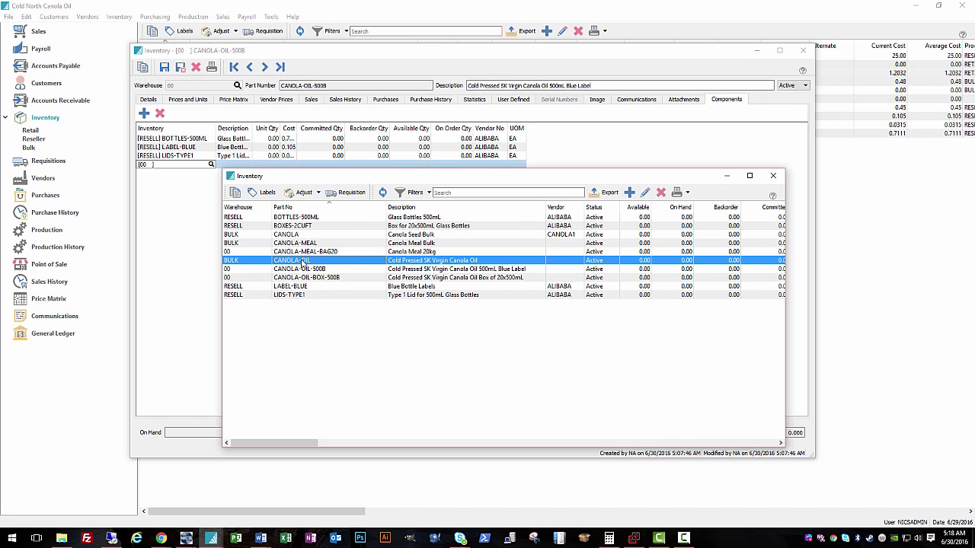
click(263, 155)
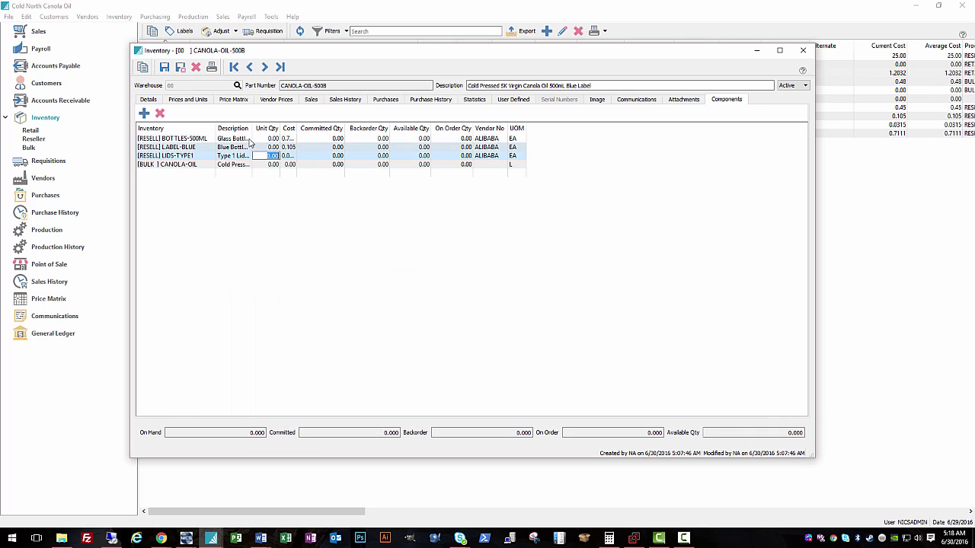
drag(256, 128, 436, 127)
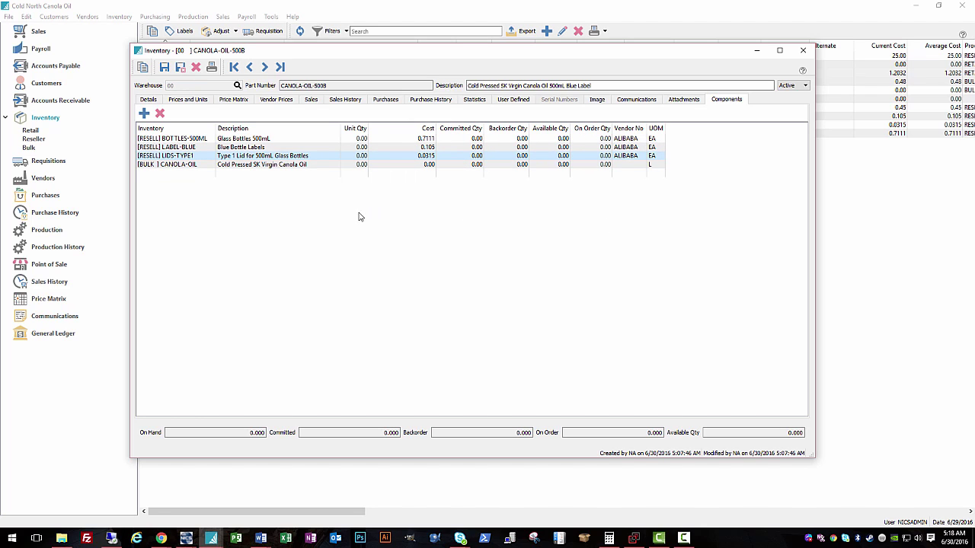
Step: Set the unit quantities to 1 for the glass bottle, blue label and lid, and 0.5 for the canola oil
click(365, 140)
text(1)
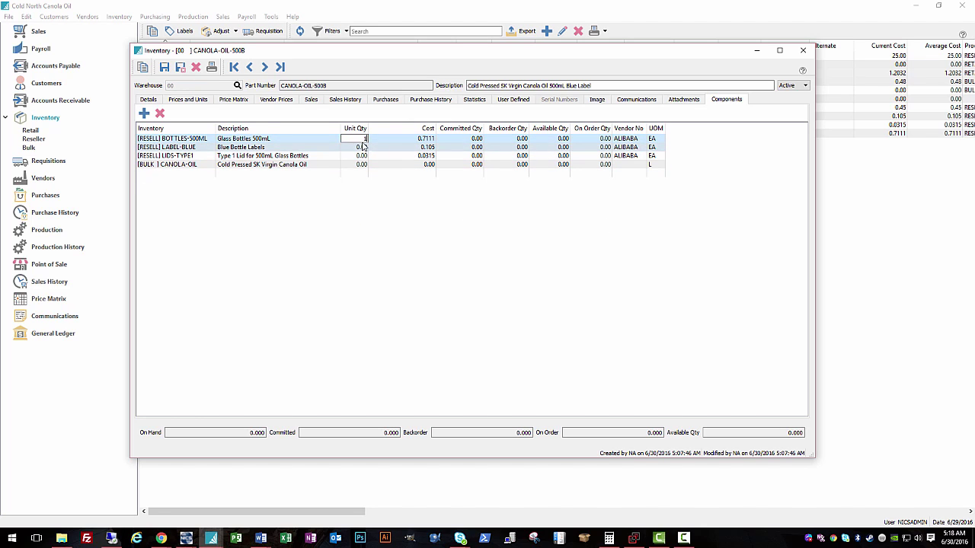
click(363, 146)
text(1)
click(363, 156)
text(1)
click(362, 164)
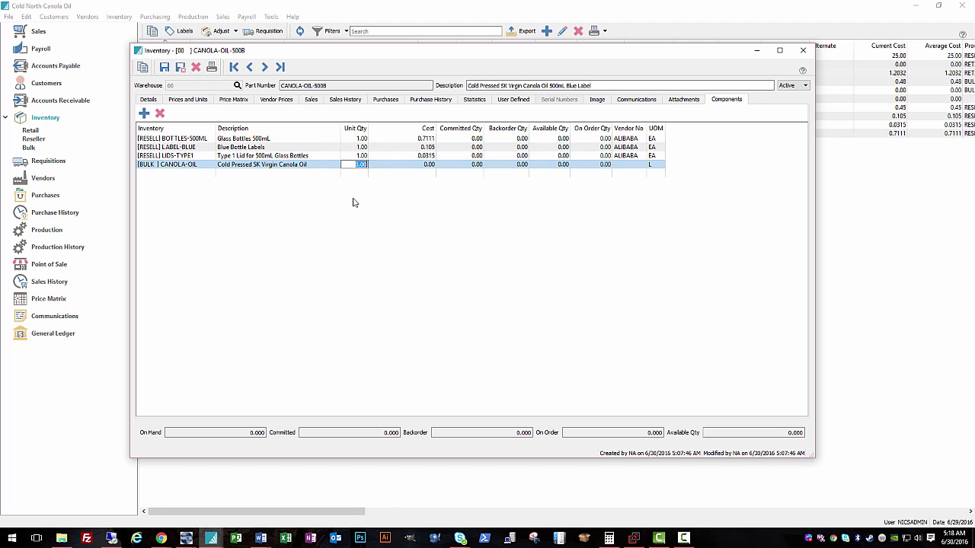
text(.5)
key(Return)
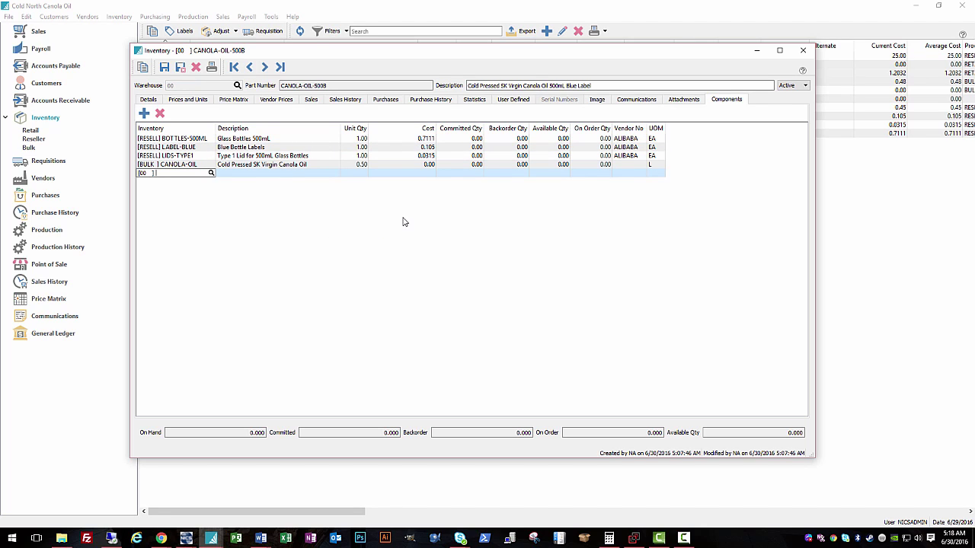
Step: Discard the blank component row, and save and close the CANOLA-OIL-500B item
key(Escape)
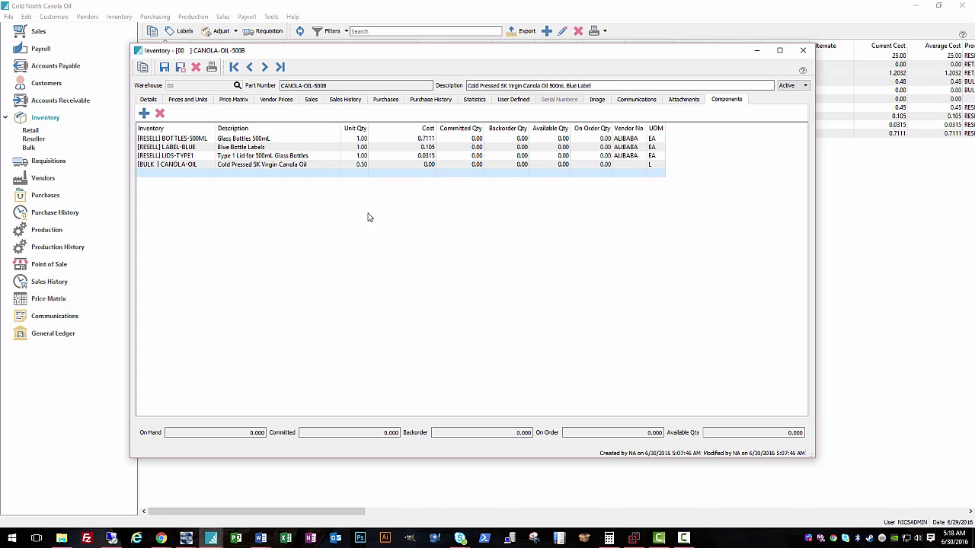
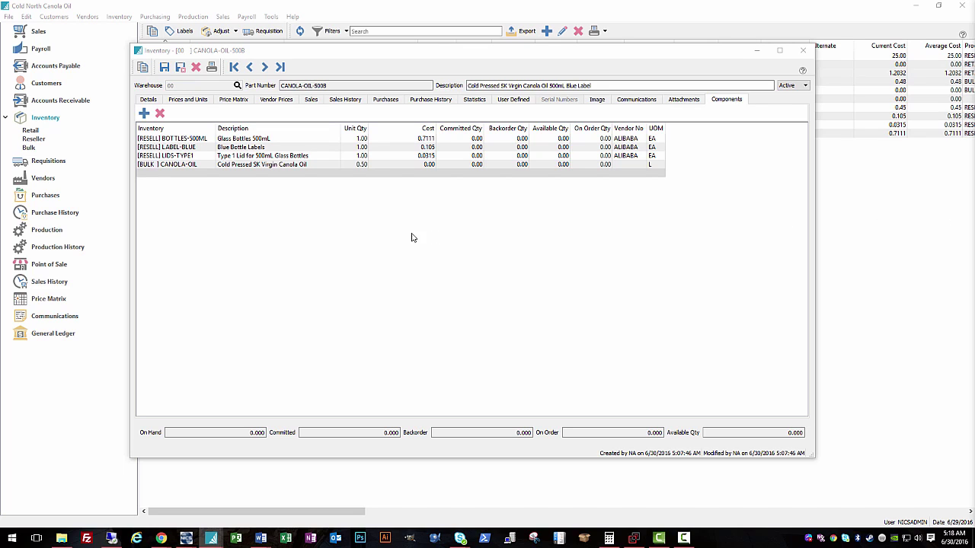
click(367, 259)
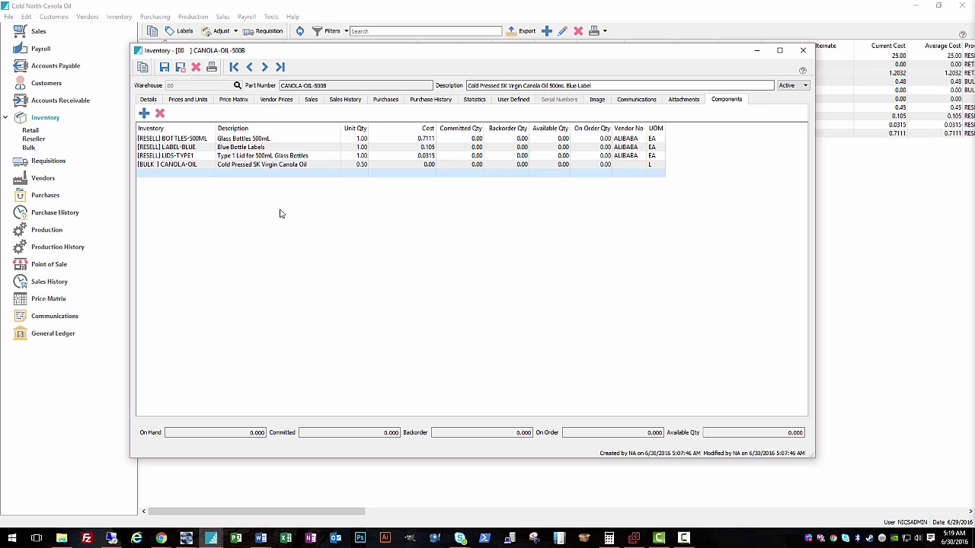
click(179, 71)
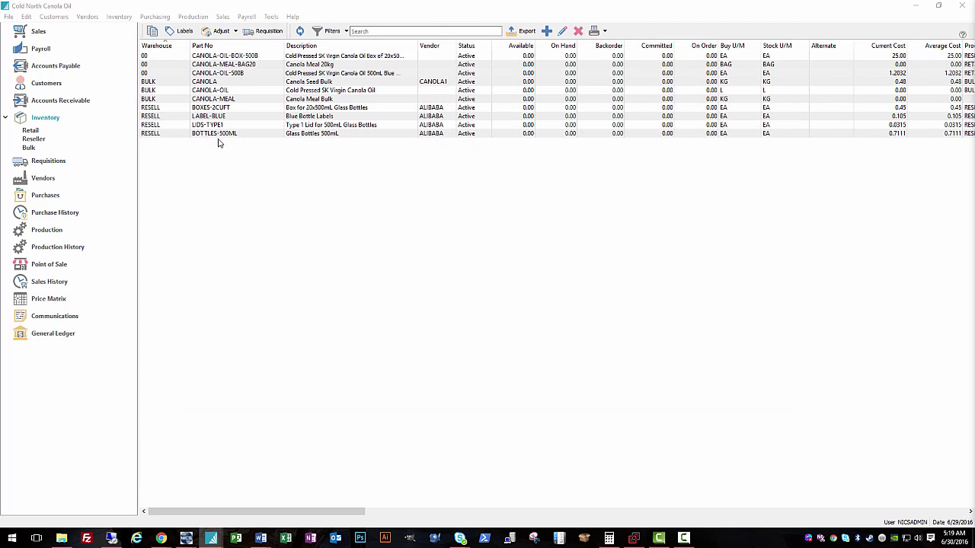
Step: Add the retail warehouse's CANOLA-OIL-500B as the first component of the kitted item CANOLA-OIL-BOX-500B
click(329, 92)
double_click(375, 58)
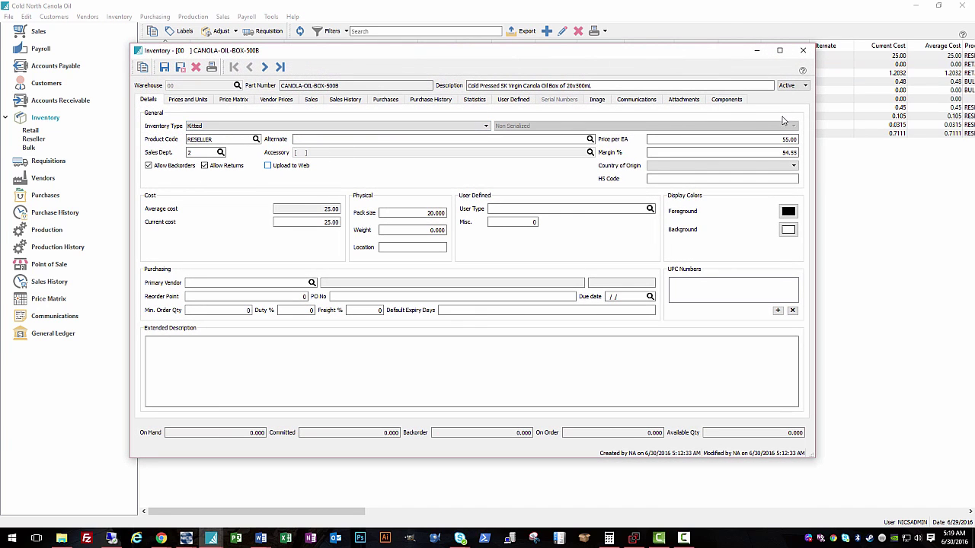
click(725, 99)
click(216, 140)
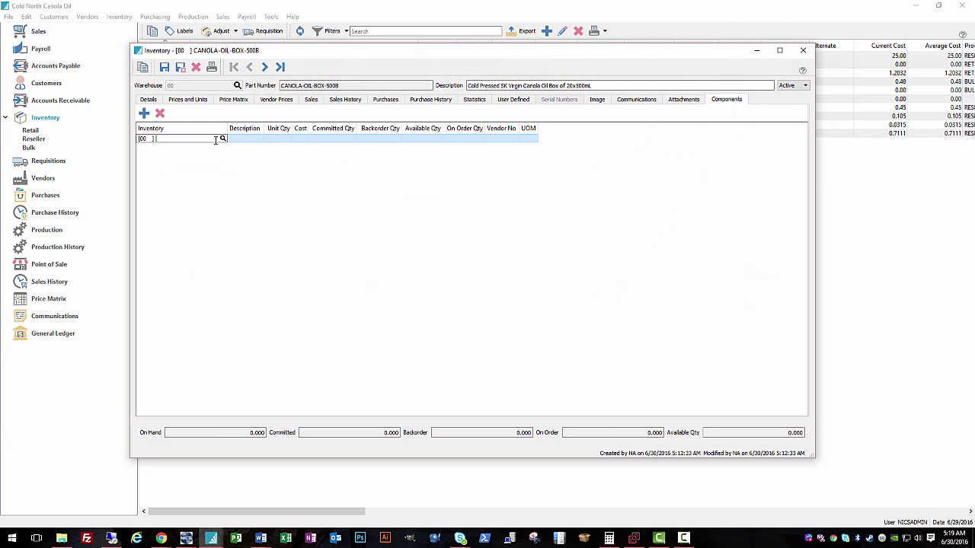
click(223, 139)
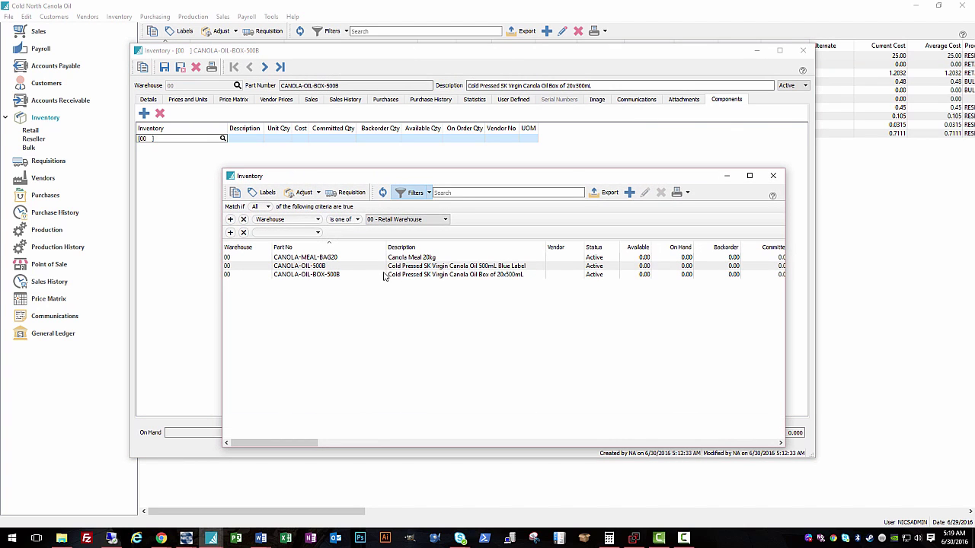
click(340, 275)
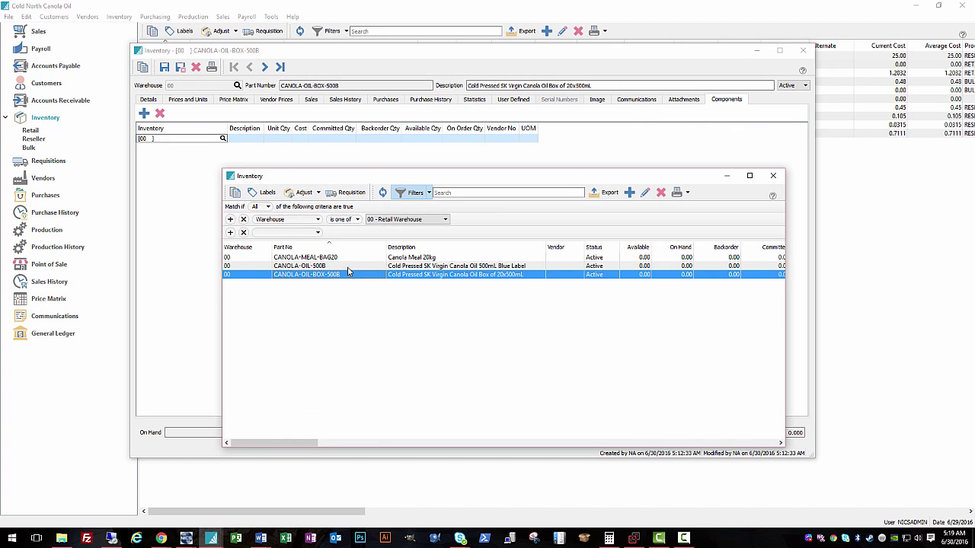
double_click(347, 273)
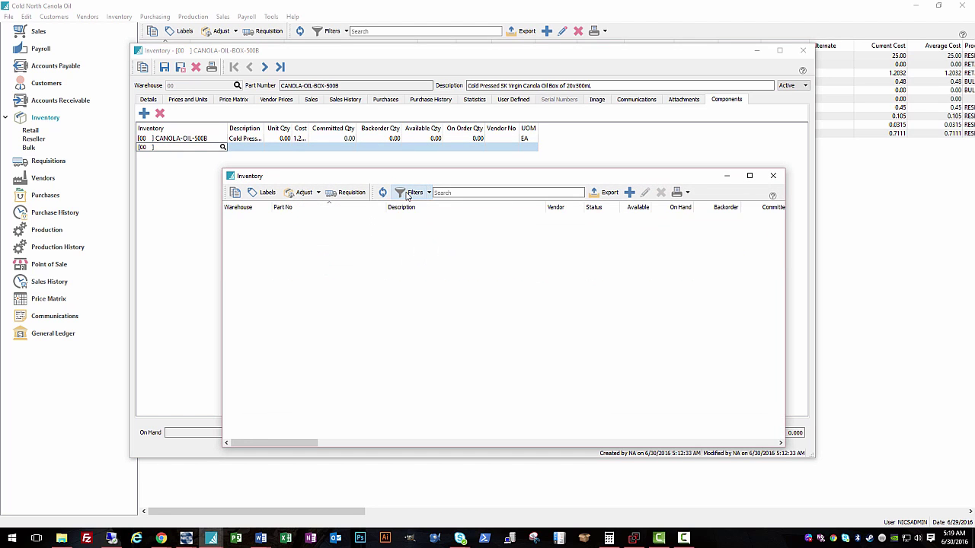
Step: Add CANOLA-OIL-BOX-500B as the second component from the unfiltered inventory list
click(323, 289)
click(326, 279)
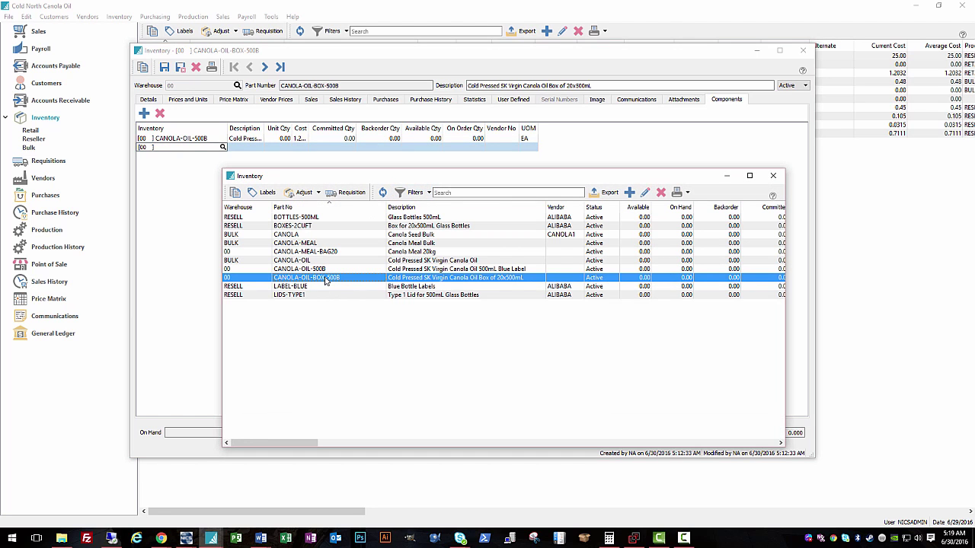
double_click(326, 280)
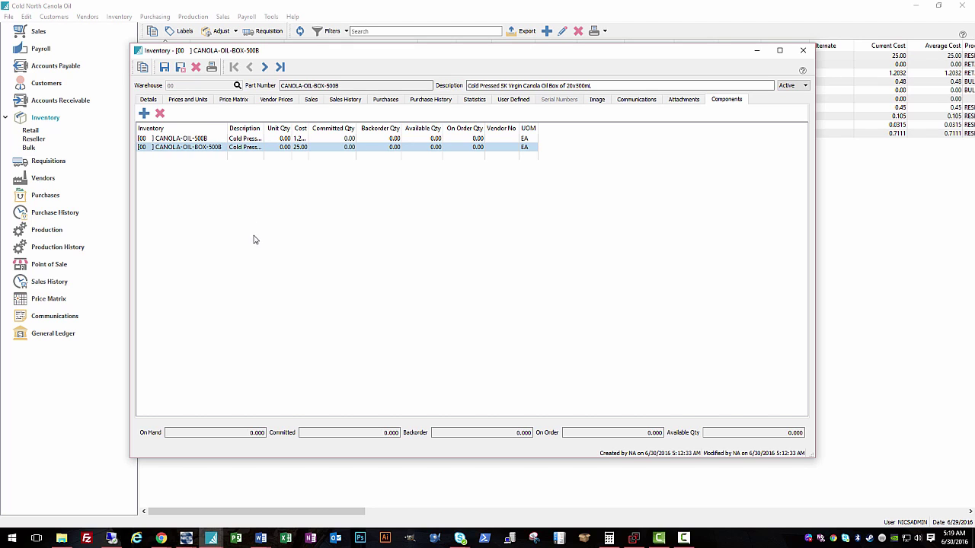
Step: Widen the Description column and change the second component to BOXES-2CUFT, filtering the inventory lookup to the RESELL - Reseller Warehouse only
drag(262, 128, 366, 128)
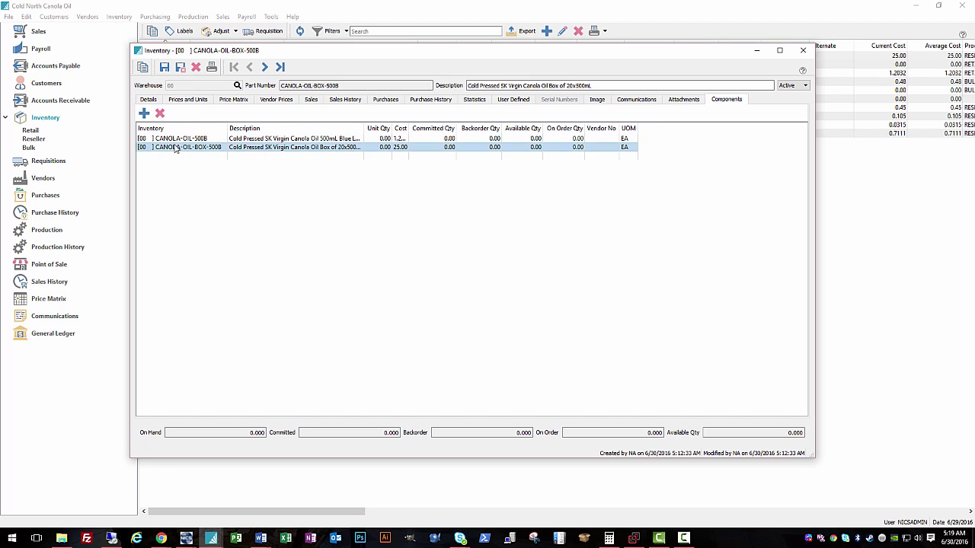
click(219, 147)
click(223, 147)
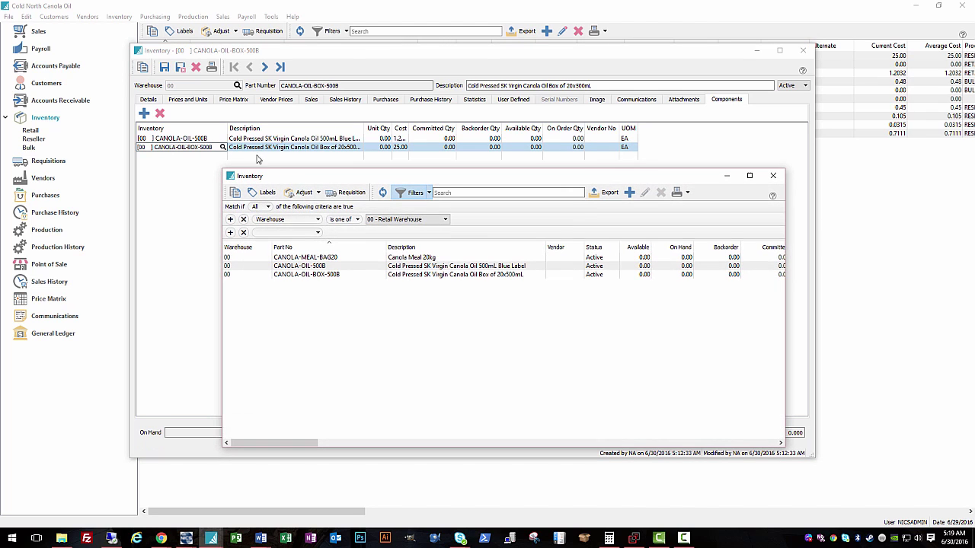
click(388, 219)
click(372, 228)
click(373, 241)
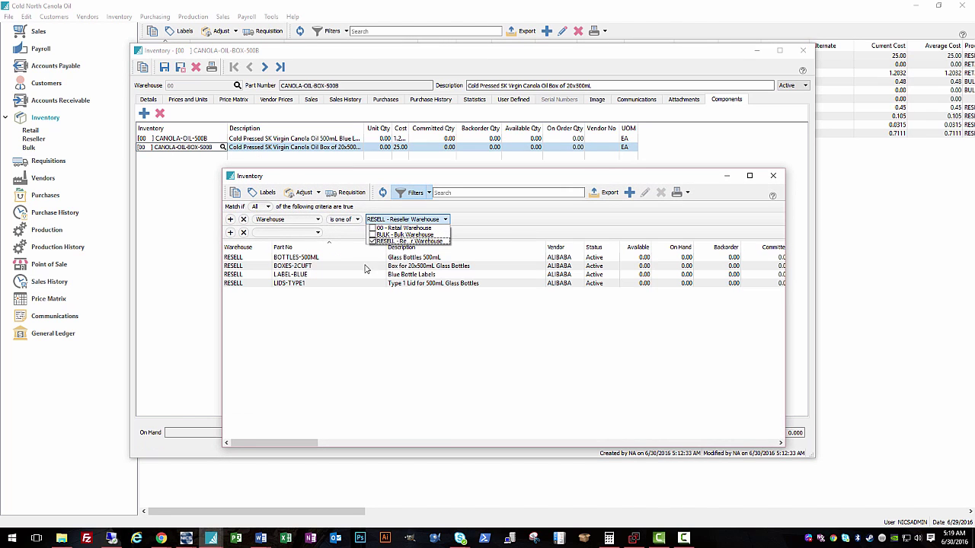
double_click(298, 272)
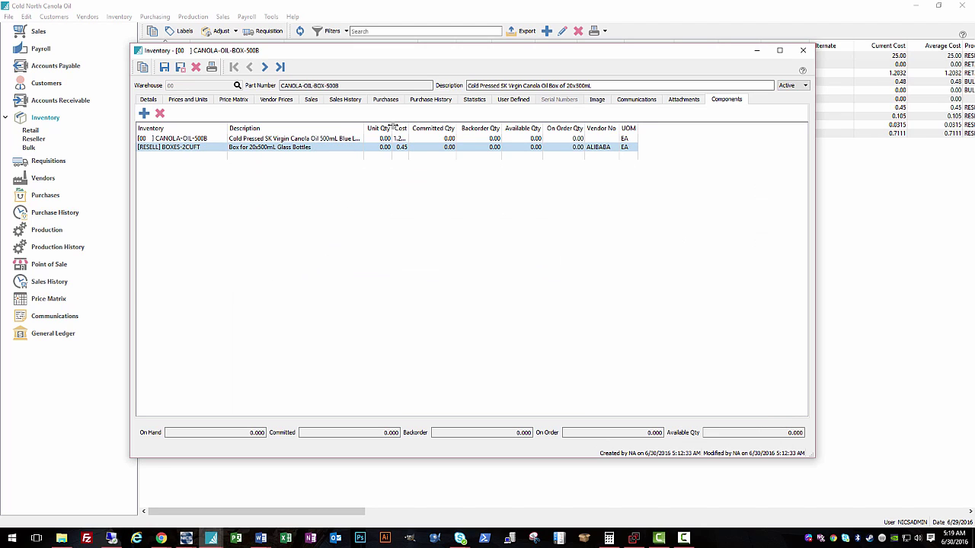
Step: Set the unit quantities to 1 for BOXES-2CUFT and 20 for CANOLA-OIL-500B, widening the Cost and Description columns, and save and close the kit
drag(393, 126, 472, 126)
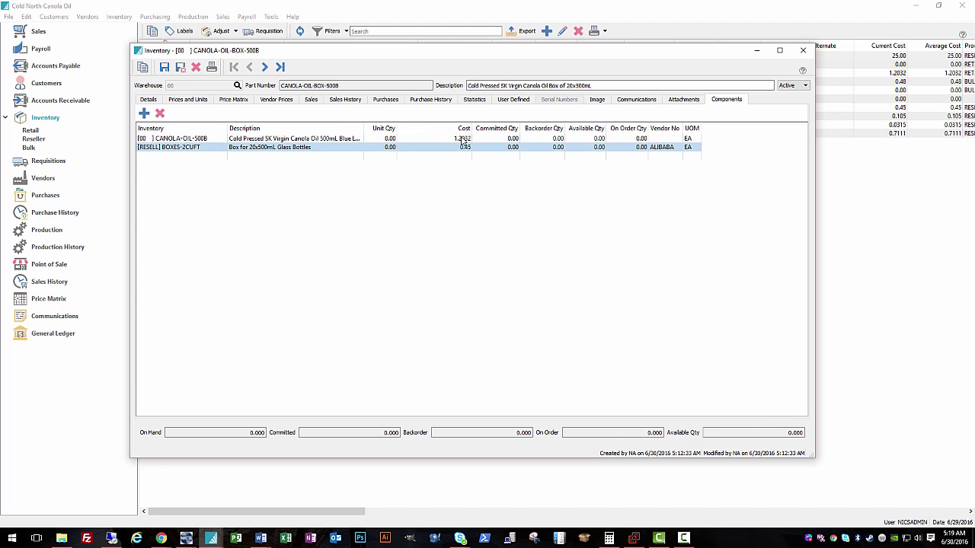
click(391, 149)
text(1)
key(Up)
text(2)
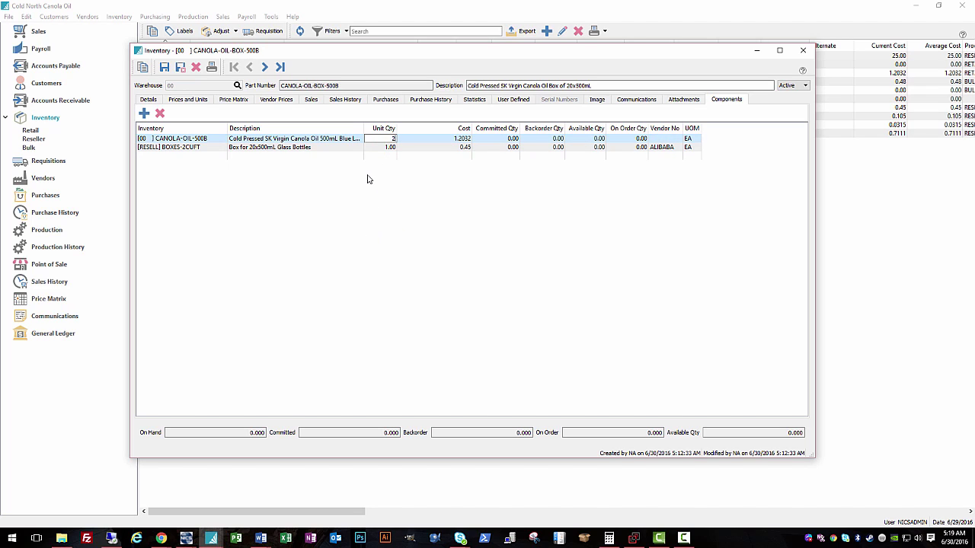
text(0)
key(Down)
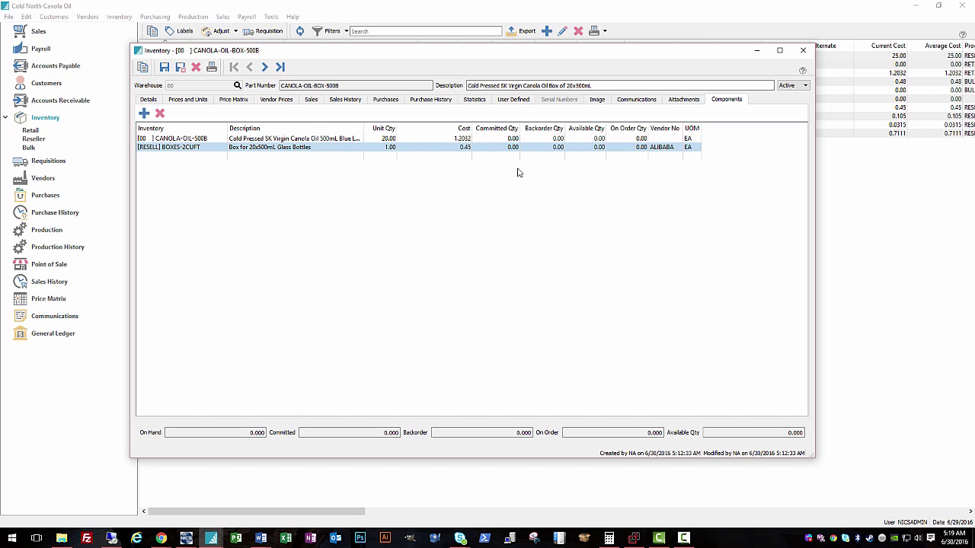
drag(363, 127, 389, 127)
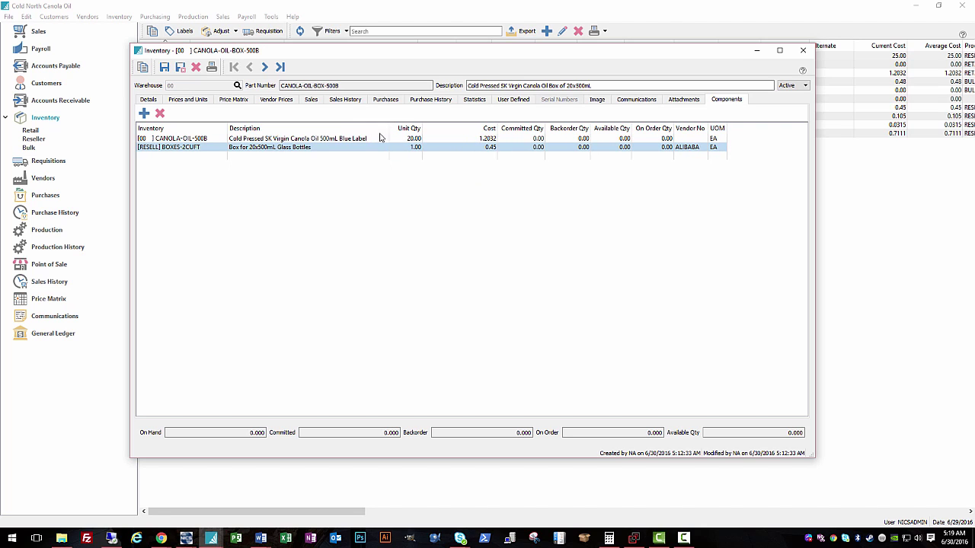
click(180, 67)
Step: Add the BULK warehouse's CANOLA-MEAL as a component of CANOLA-MEAL-BAG20 with a unit quantity of 20
click(337, 67)
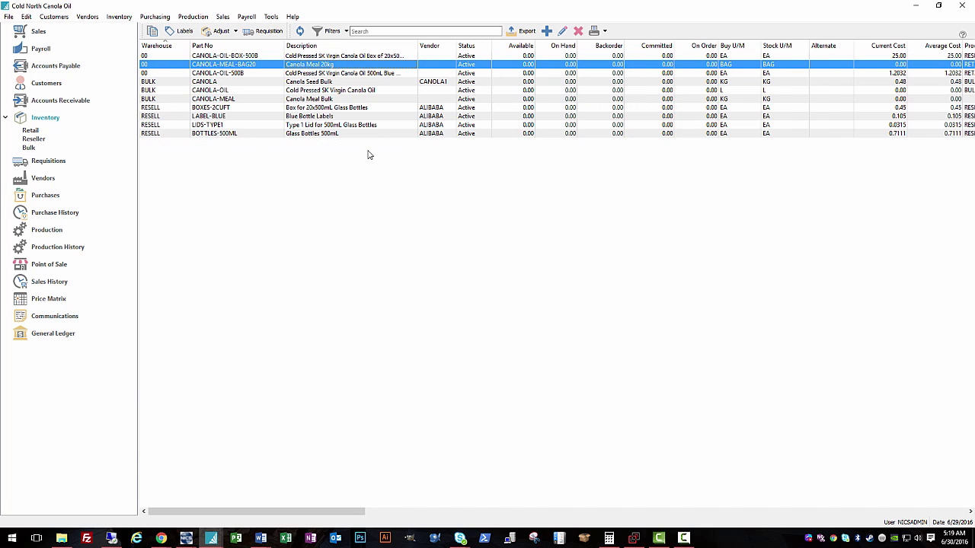
key(Return)
click(727, 100)
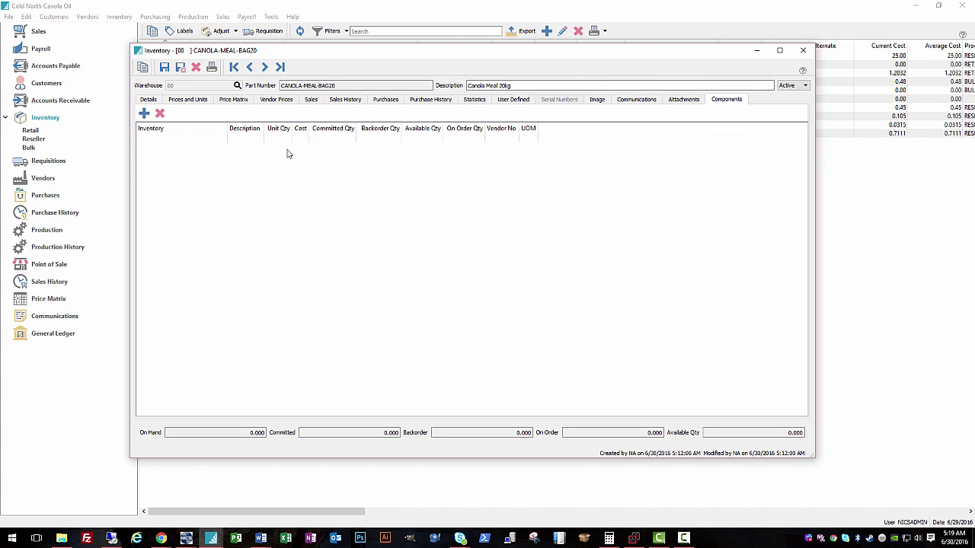
click(190, 137)
click(223, 139)
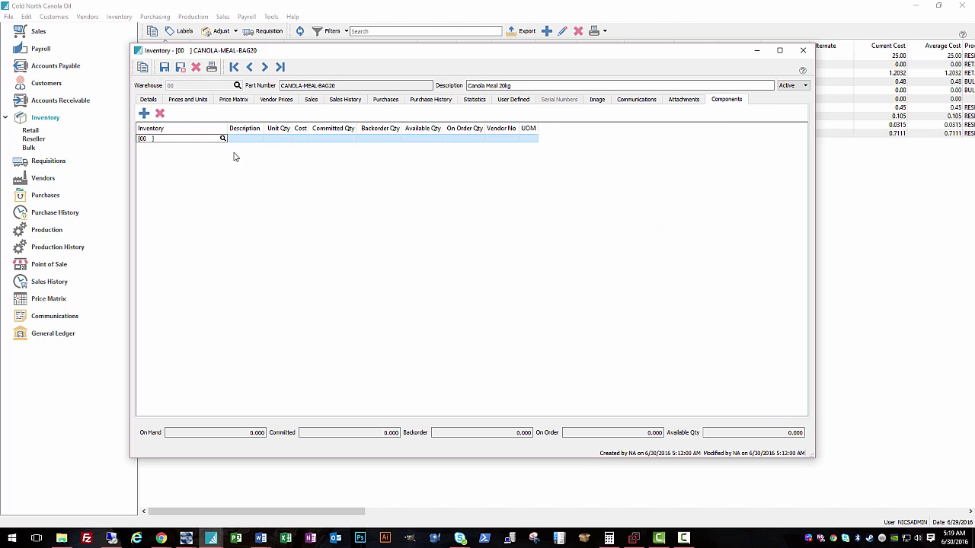
click(415, 193)
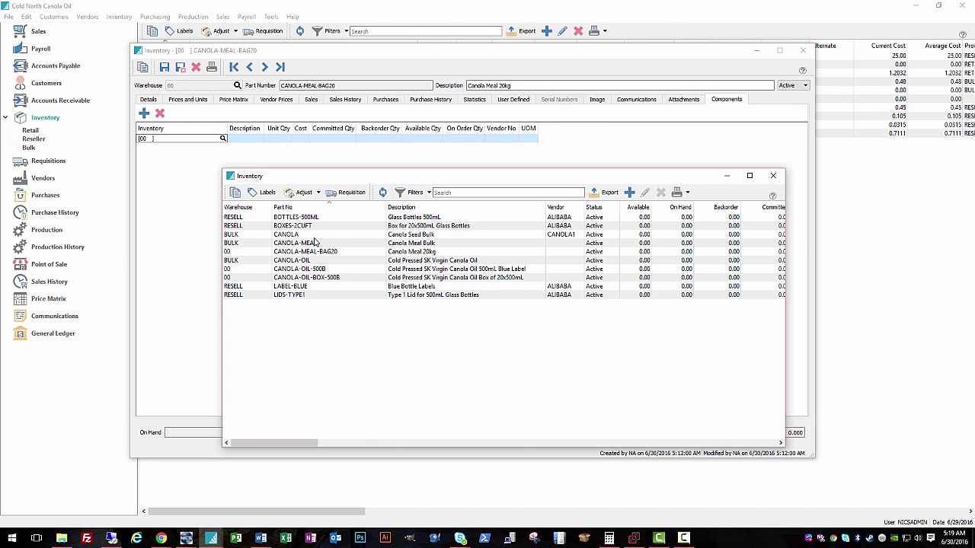
double_click(314, 243)
key(Tab)
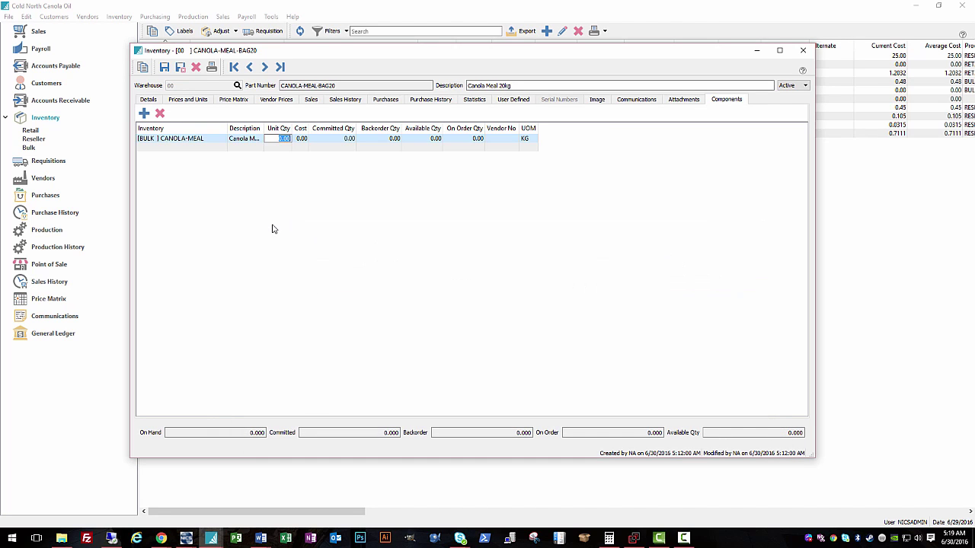
text(20)
key(Return)
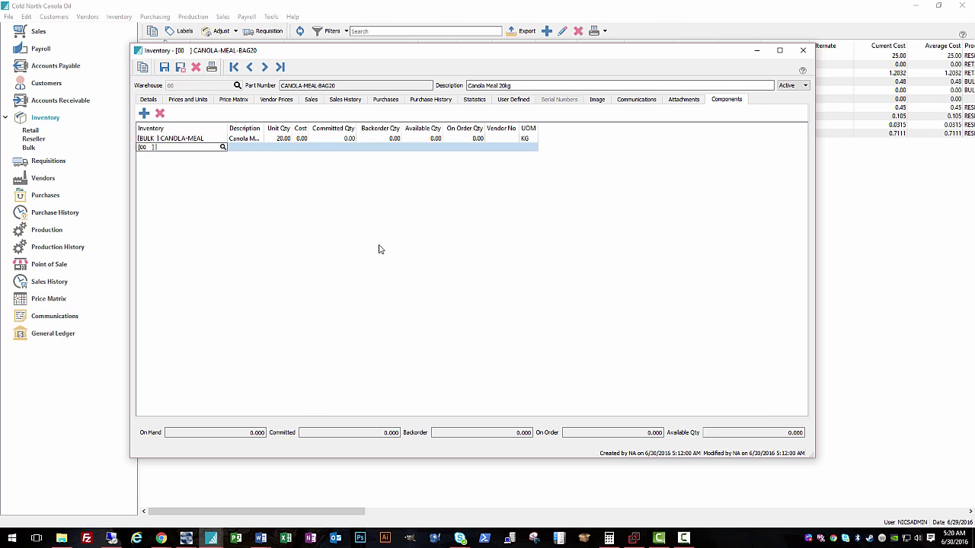
Step: Look through the unfiltered inventory list for a bag item to use as CANOLA-MEAL-BAG20's second component
click(223, 148)
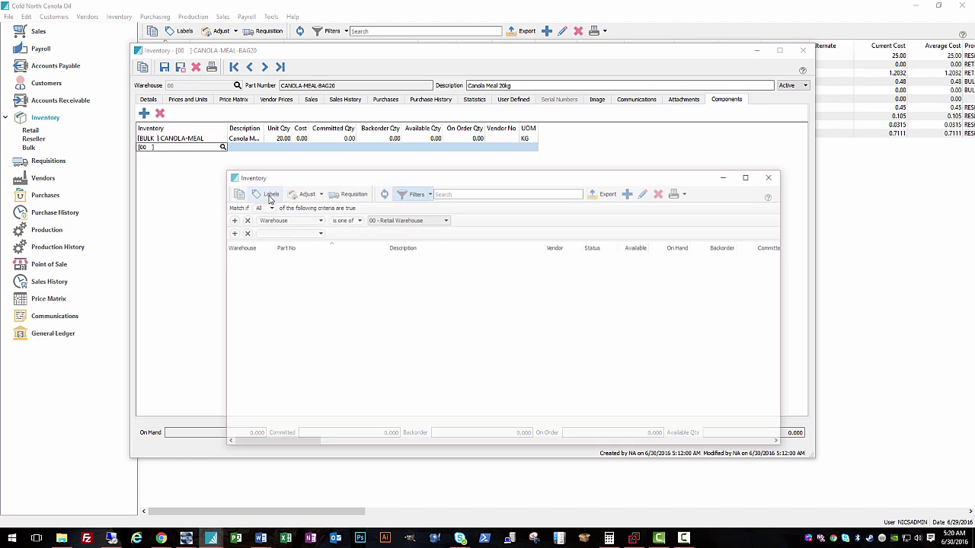
click(412, 193)
click(308, 278)
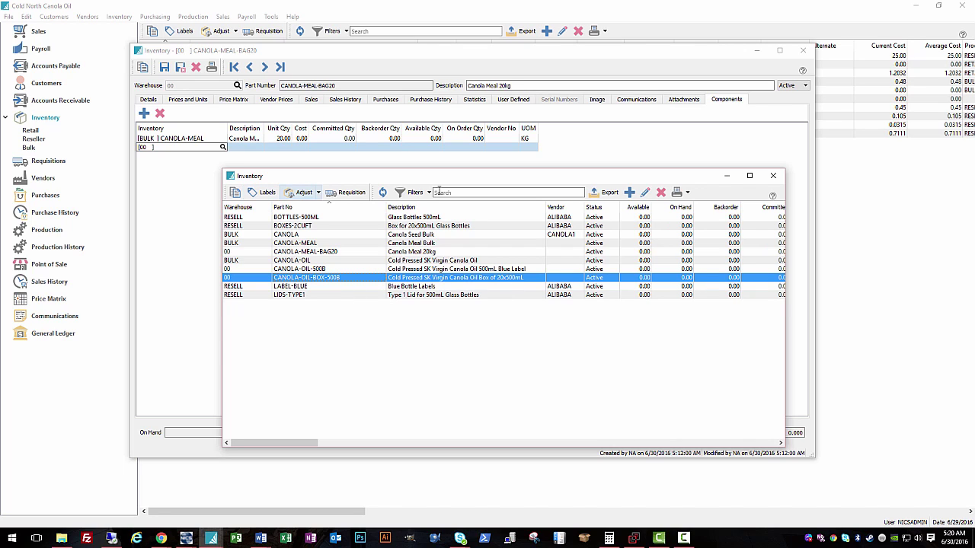
drag(496, 180, 420, 172)
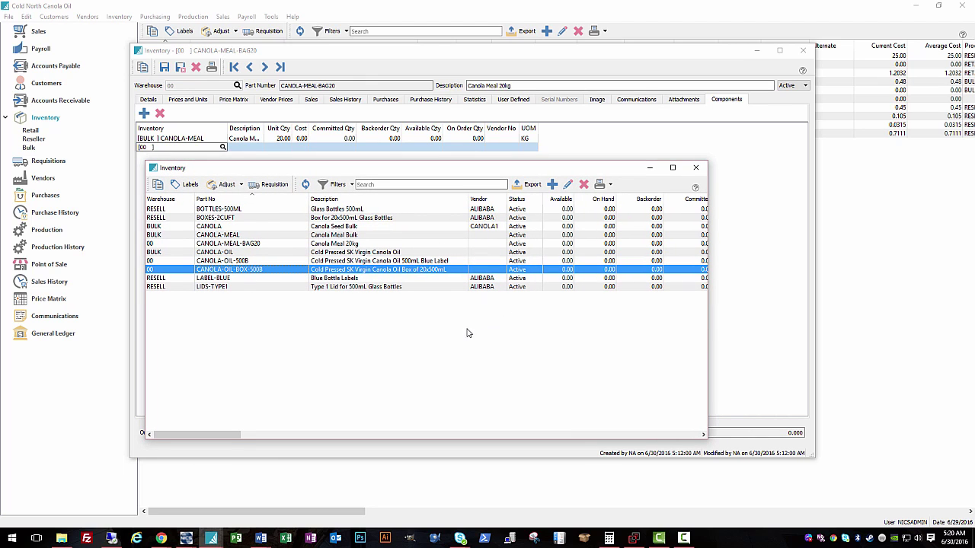
click(373, 245)
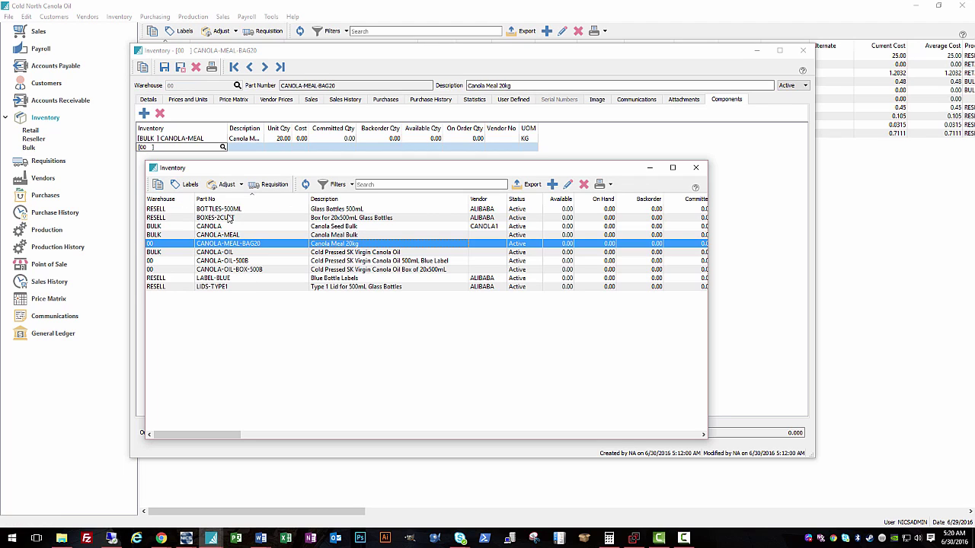
Step: Start a new inventory item in warehouse RESELL with part number BAGS-20KG and description "Bags for Meal 20kg"
click(553, 185)
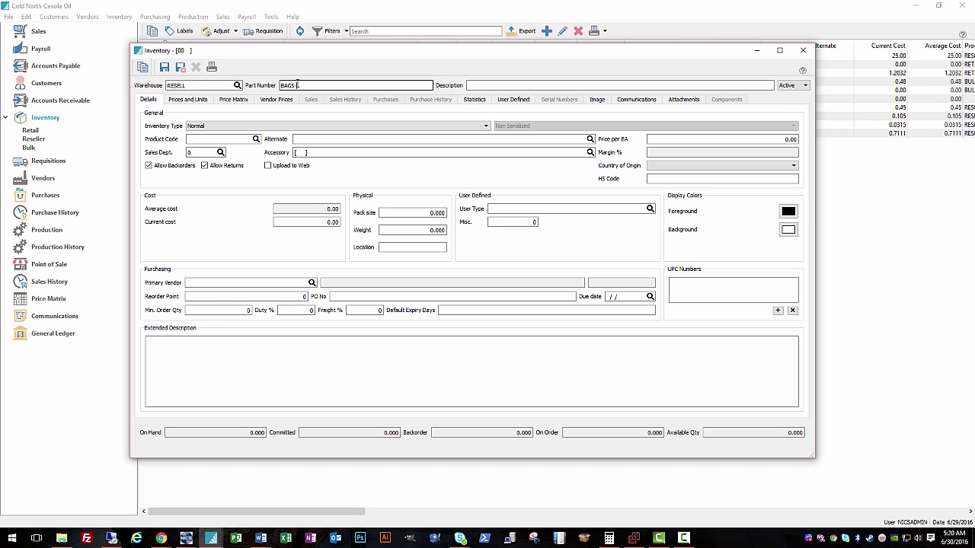
key(Tab)
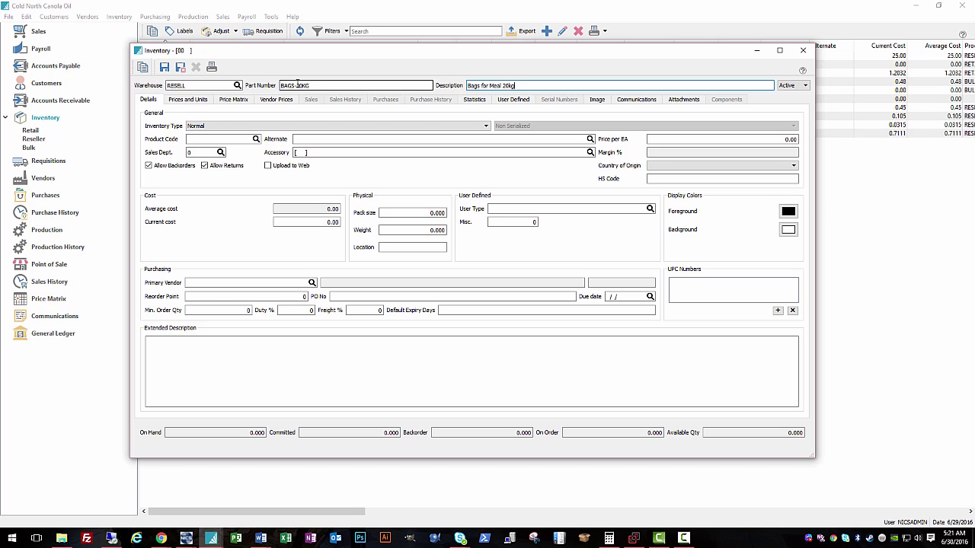
click(750, 139)
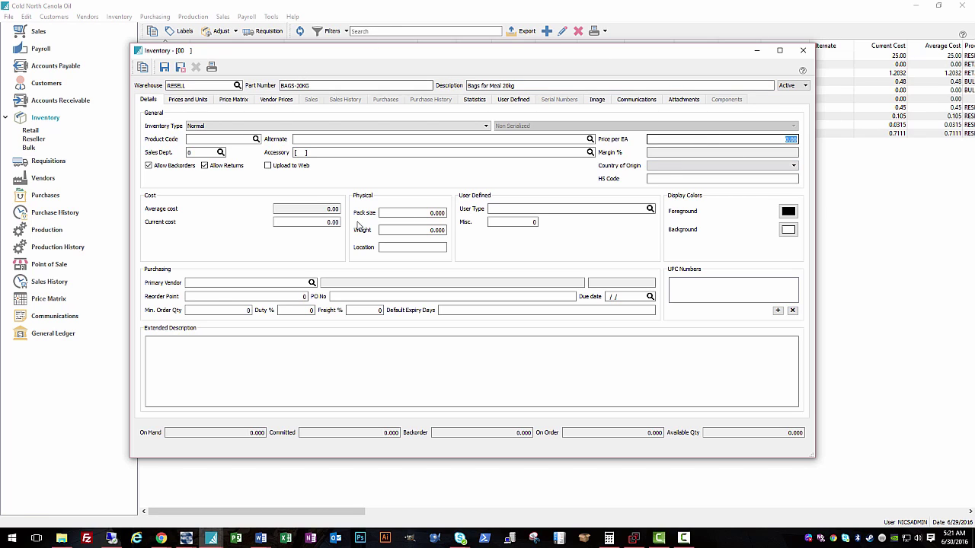
Step: Set the BAGS-20KG item's current cost to 0.35 and its pack size to 500
click(325, 222)
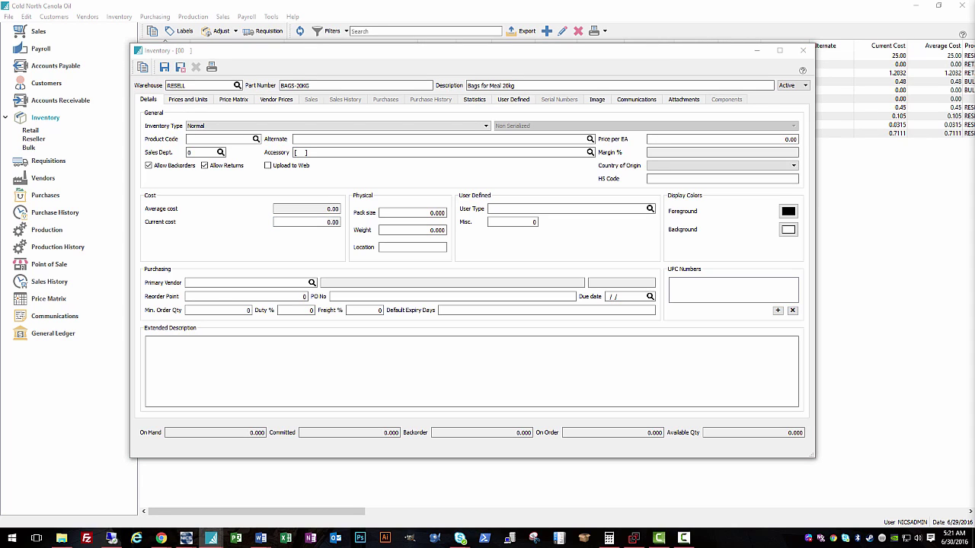
click(324, 222)
key(Tab)
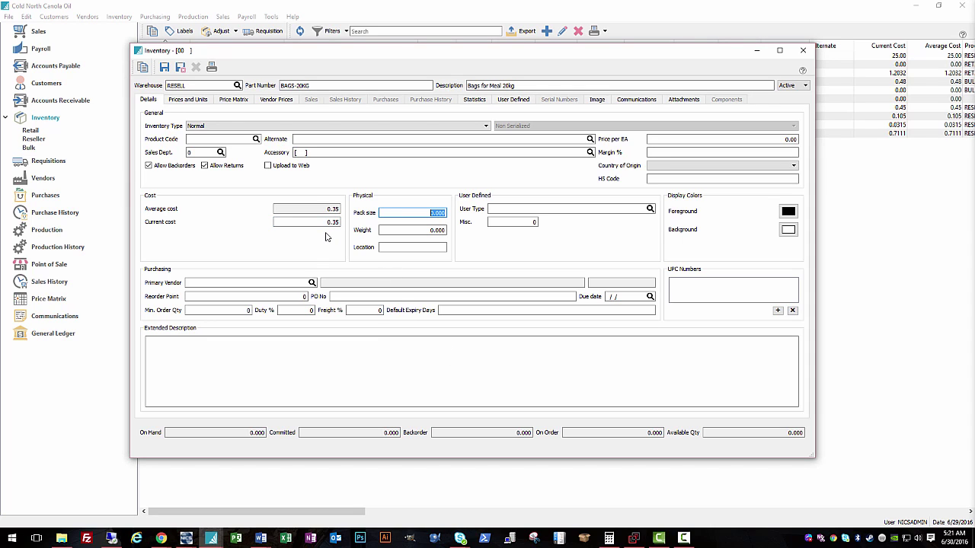
text(500)
key(Tab)
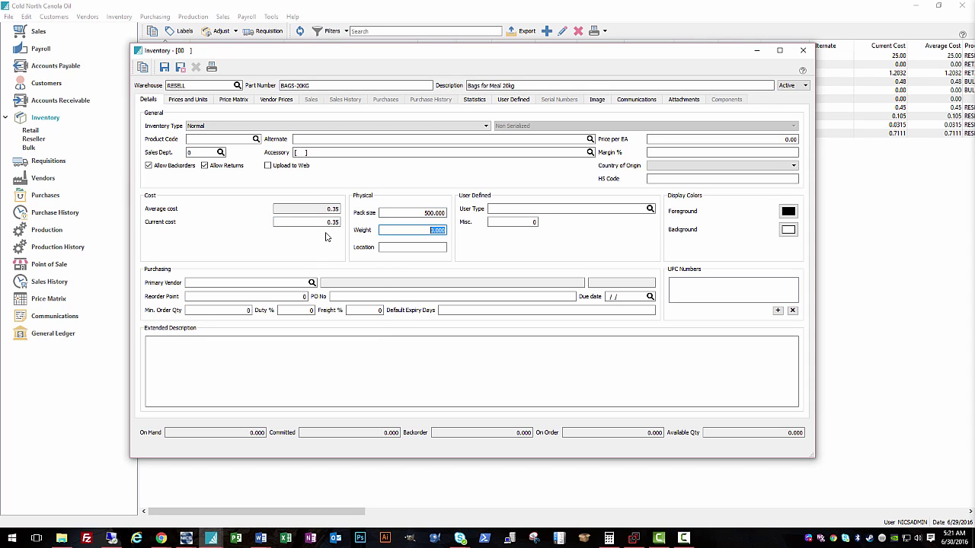
Step: Set the BAGS-20KG item's reorder point to 250, primary vendor to ALIBABA and minimum order quantity to 500
click(263, 297)
text(2)
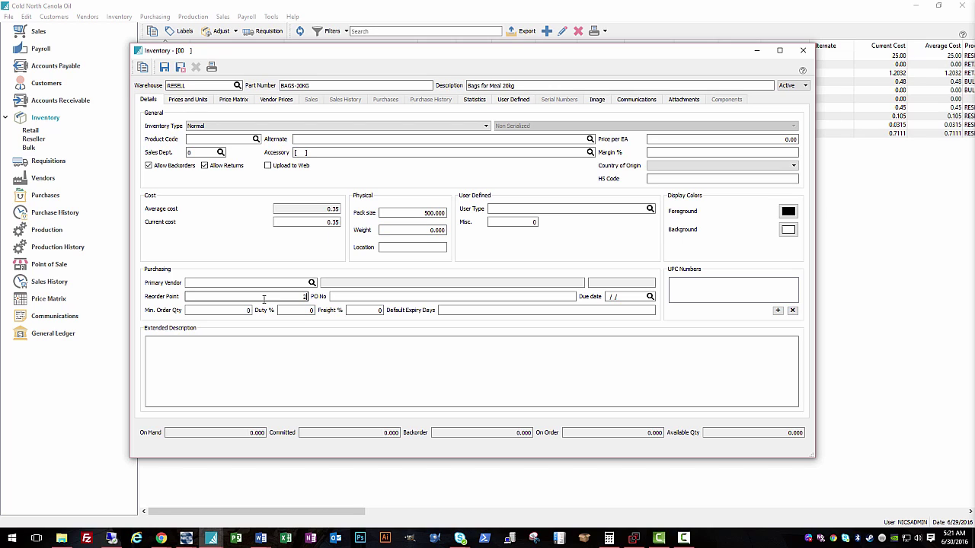
text(150)
key(Tab)
click(244, 282)
text(A)
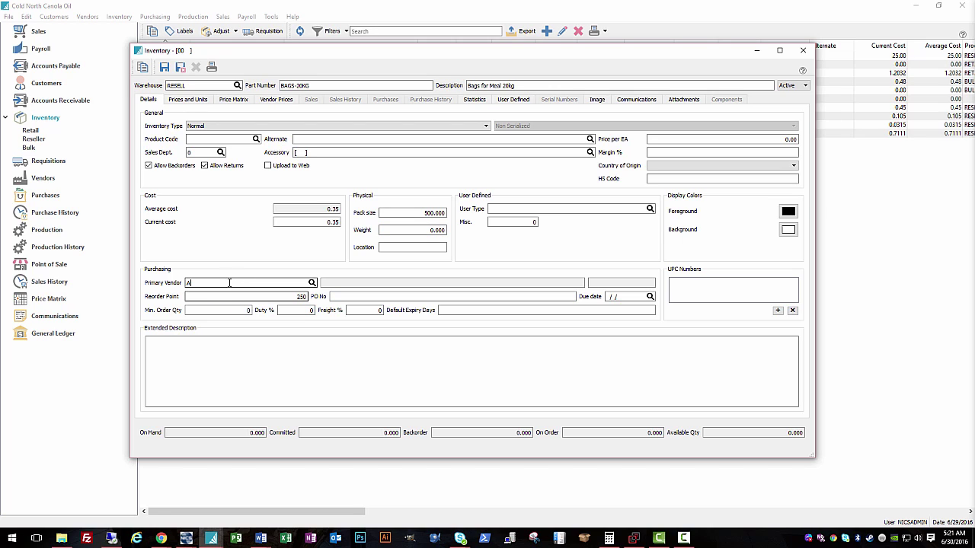
click(216, 294)
click(225, 308)
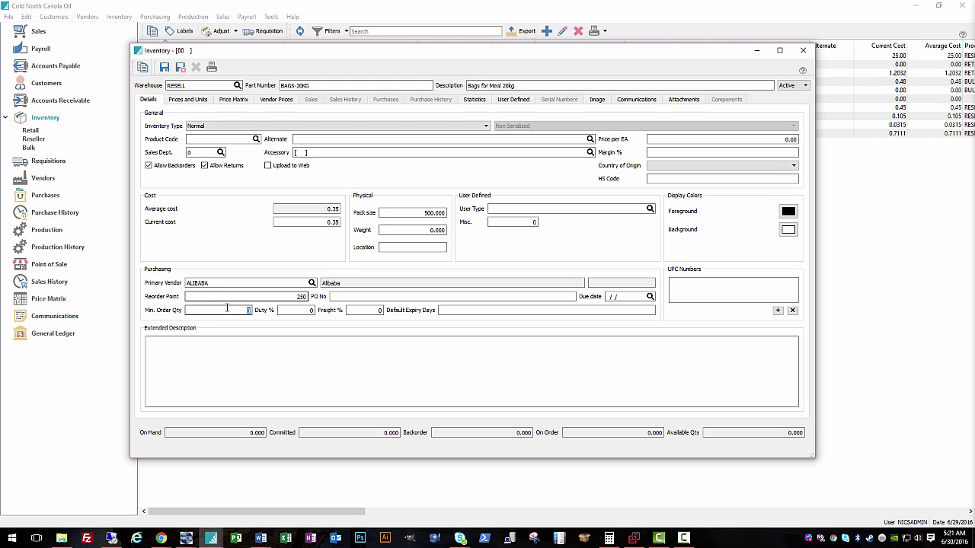
text(500)
key(Tab)
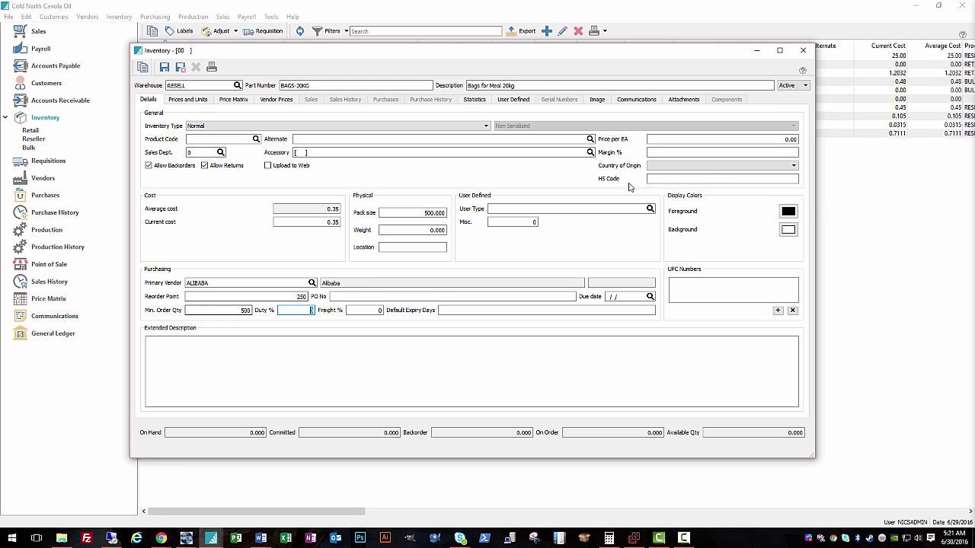
Step: Assign product code RESELLER to BAGS-20KG and save the item in the RESELL warehouse only
click(218, 140)
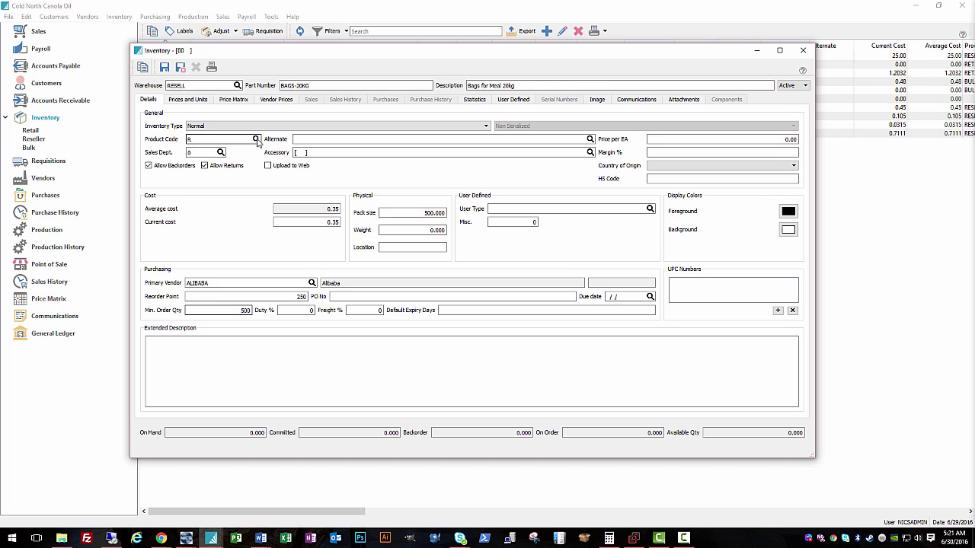
click(256, 140)
click(204, 158)
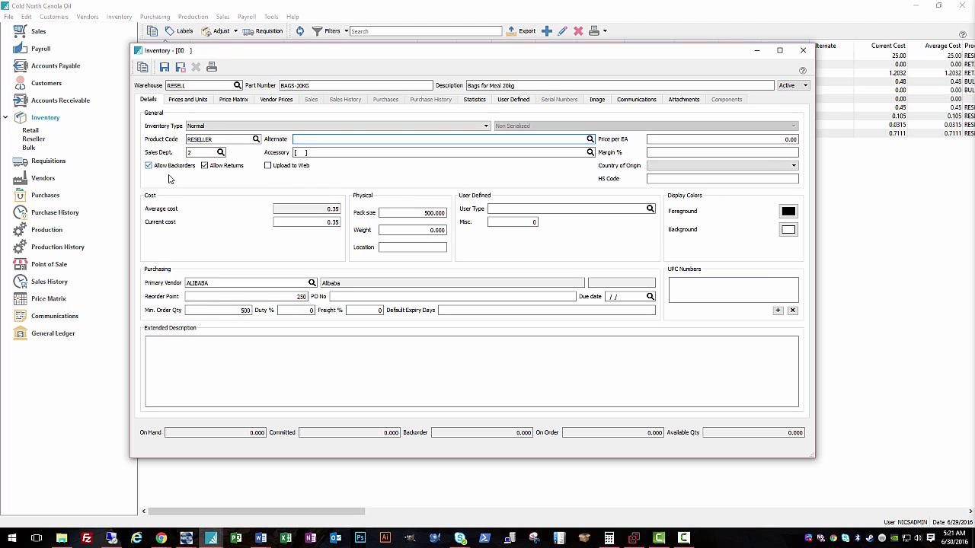
click(181, 67)
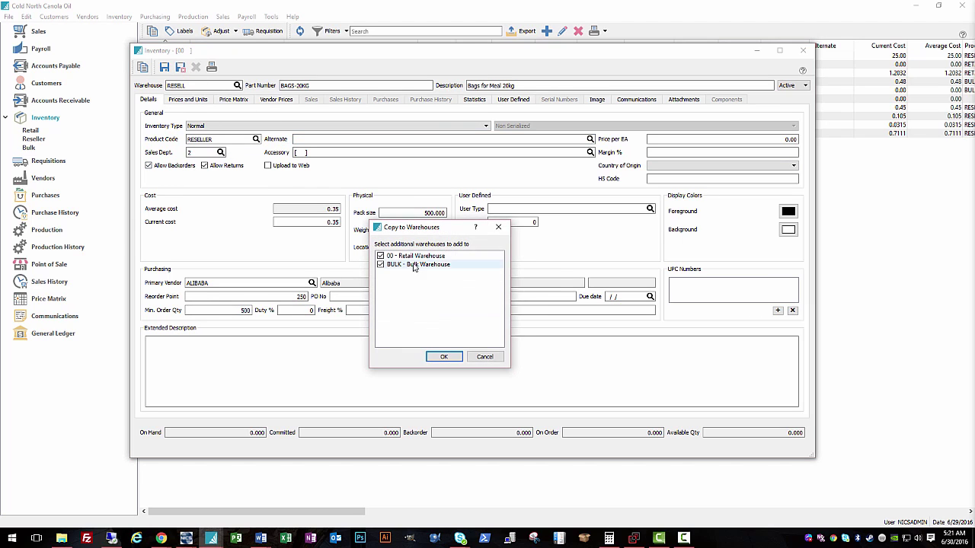
click(444, 357)
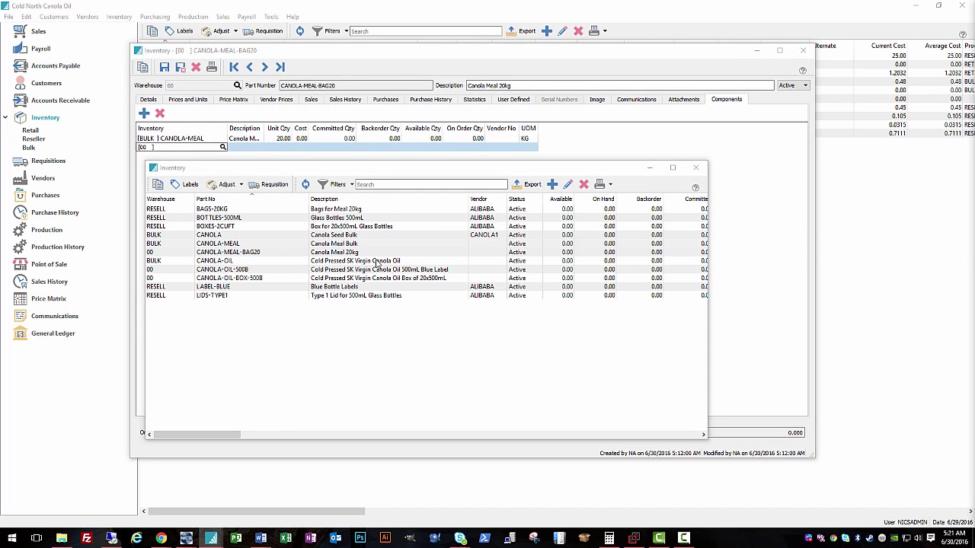
Step: Add the RESELL warehouse's BAGS-20KG as the second component of CANOLA-MEAL-BAG20 and save the kitted item
drag(224, 252, 217, 211)
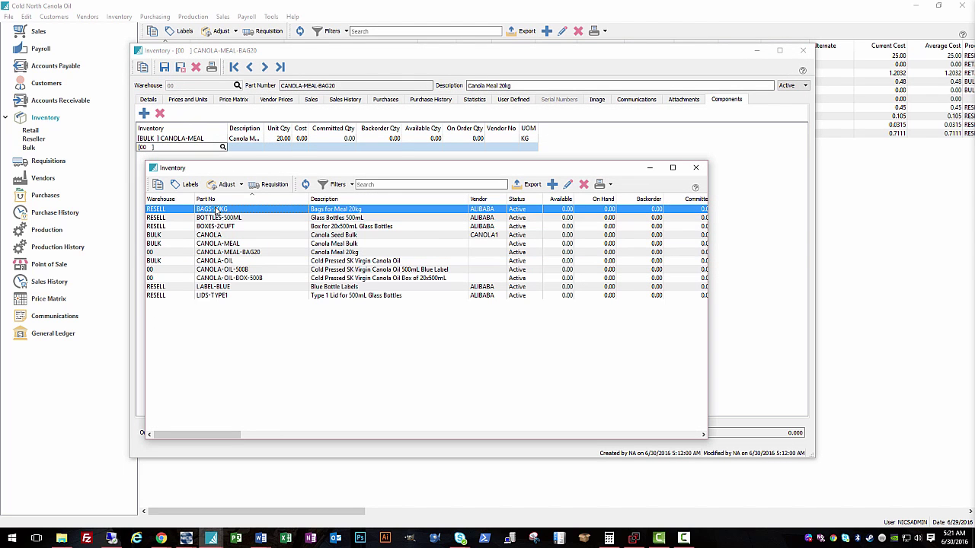
double_click(226, 211)
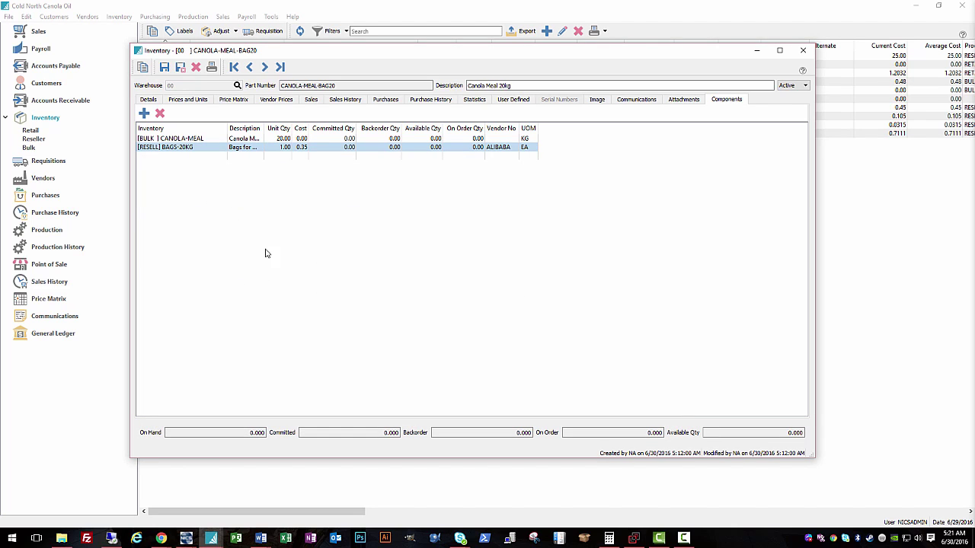
click(147, 100)
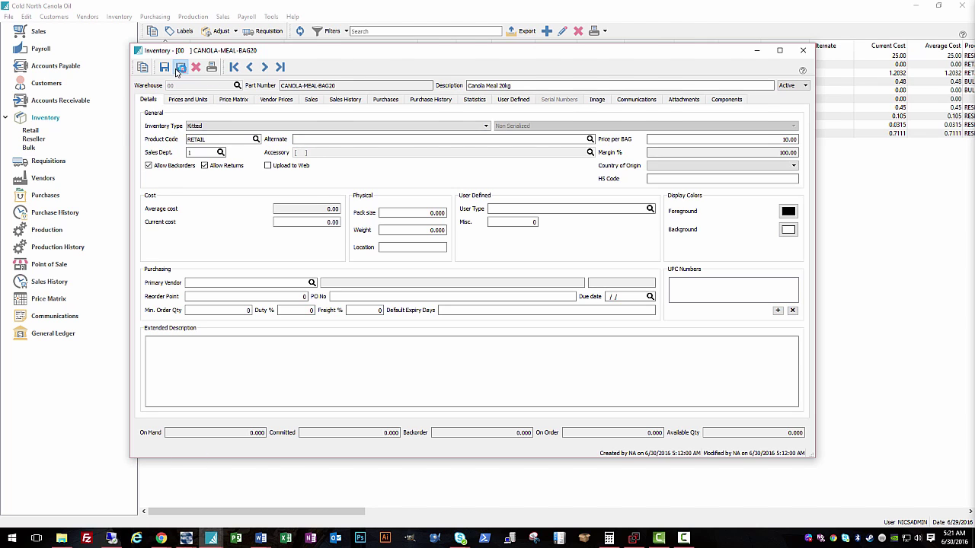
click(180, 68)
Step: Review the inventory list's finished goods, bulk materials and packaging items across the 00, BULK and RESELL warehouses
click(303, 74)
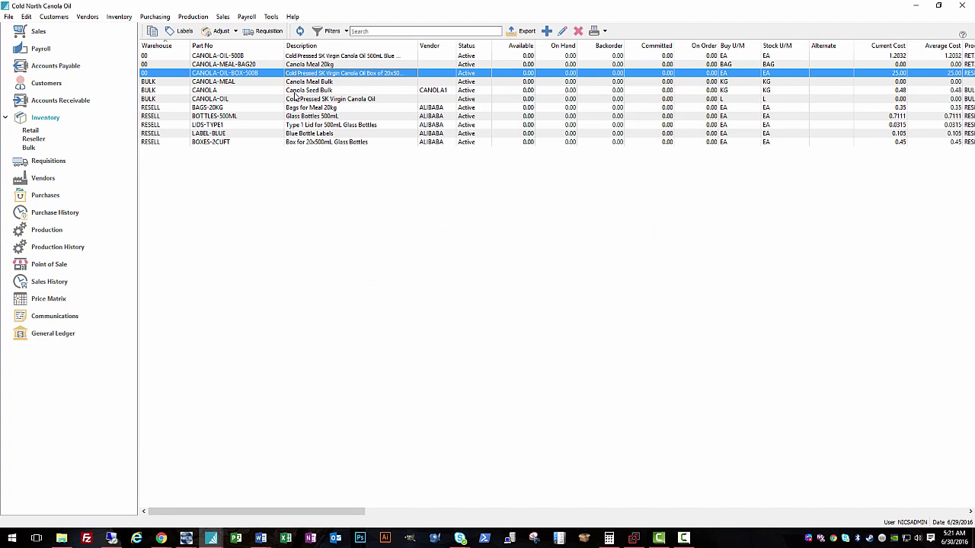
click(294, 90)
click(308, 134)
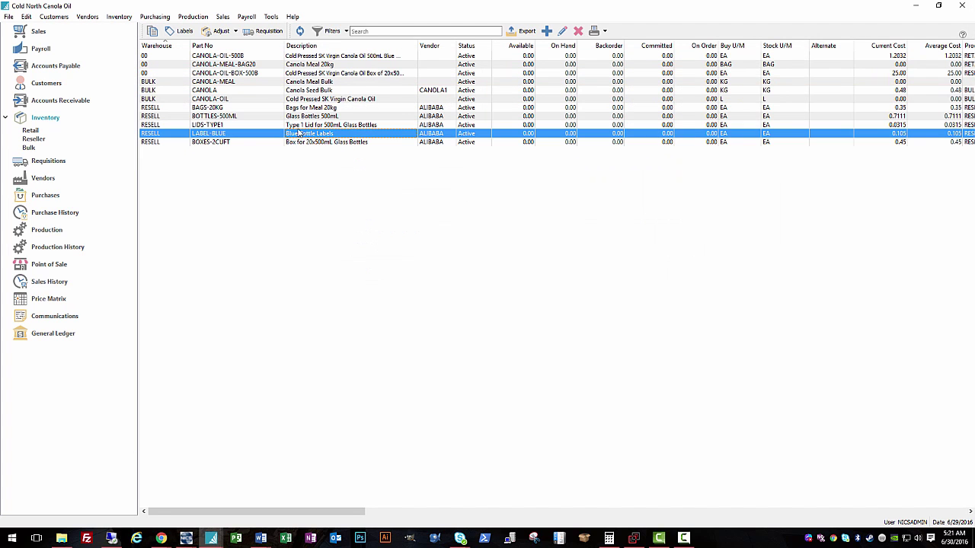
click(311, 66)
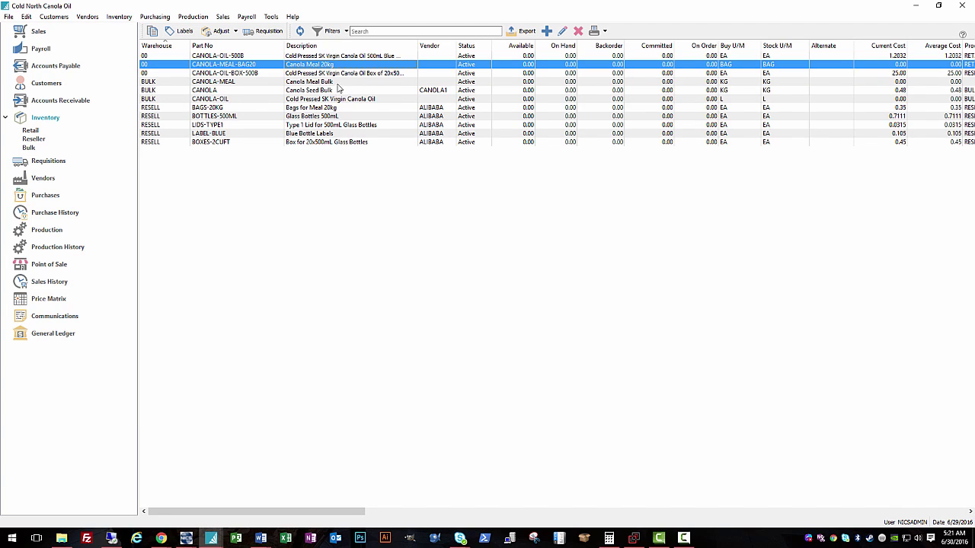
click(285, 74)
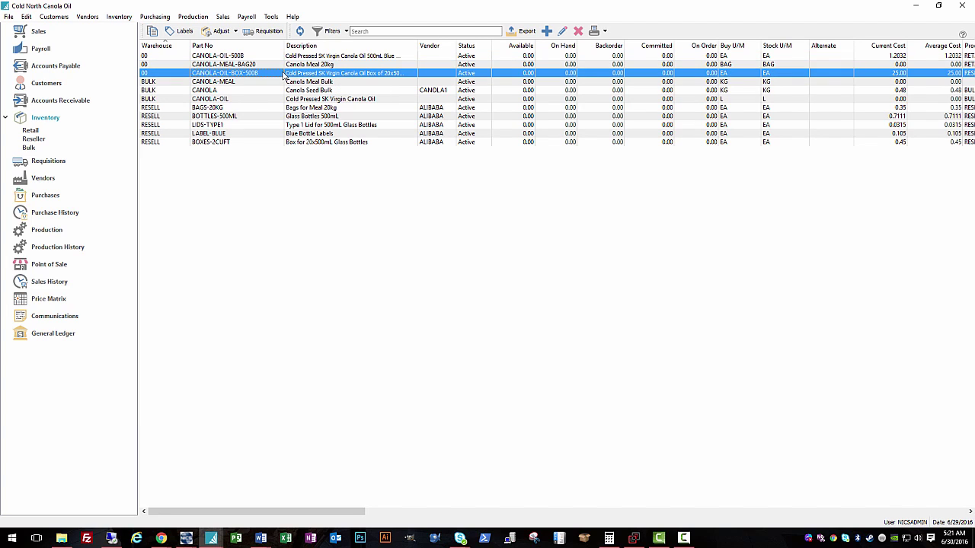
click(290, 82)
click(300, 100)
click(310, 115)
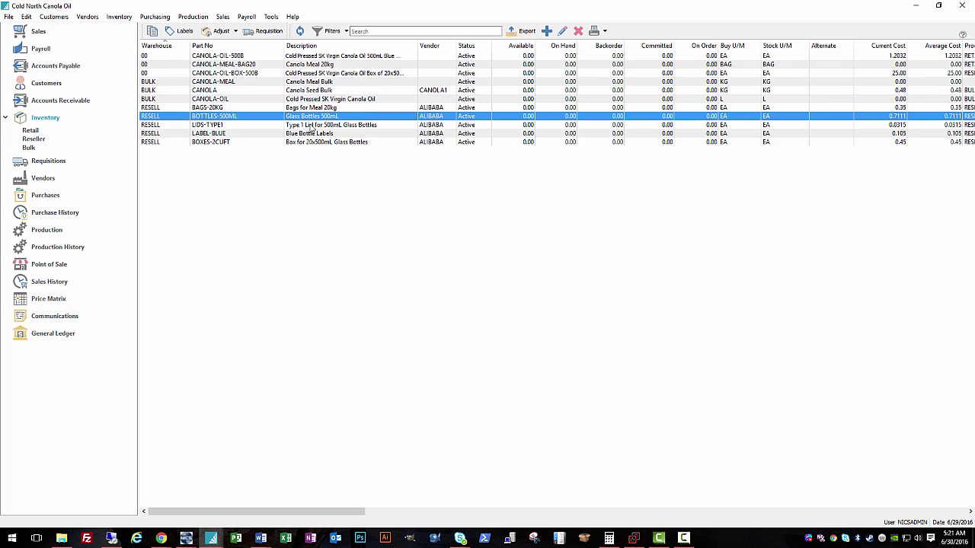
click(318, 91)
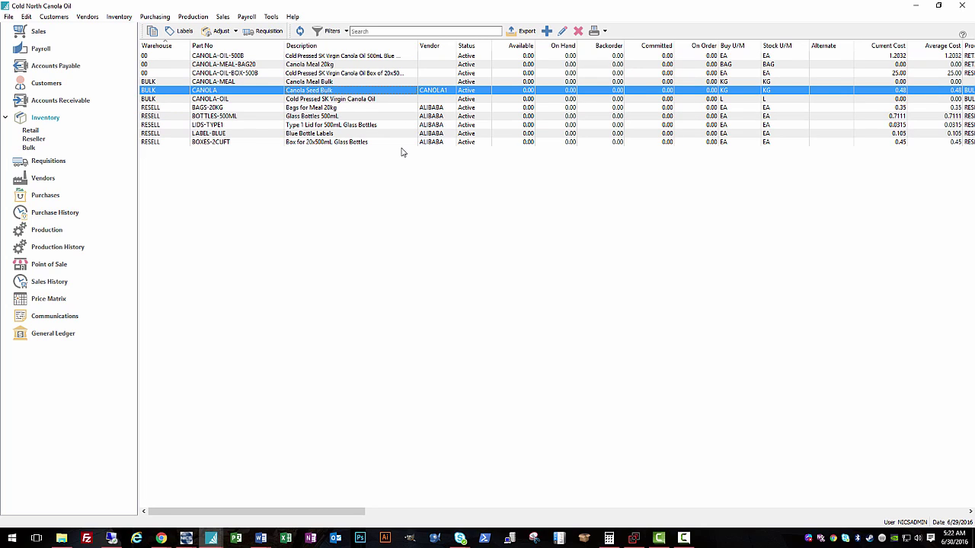